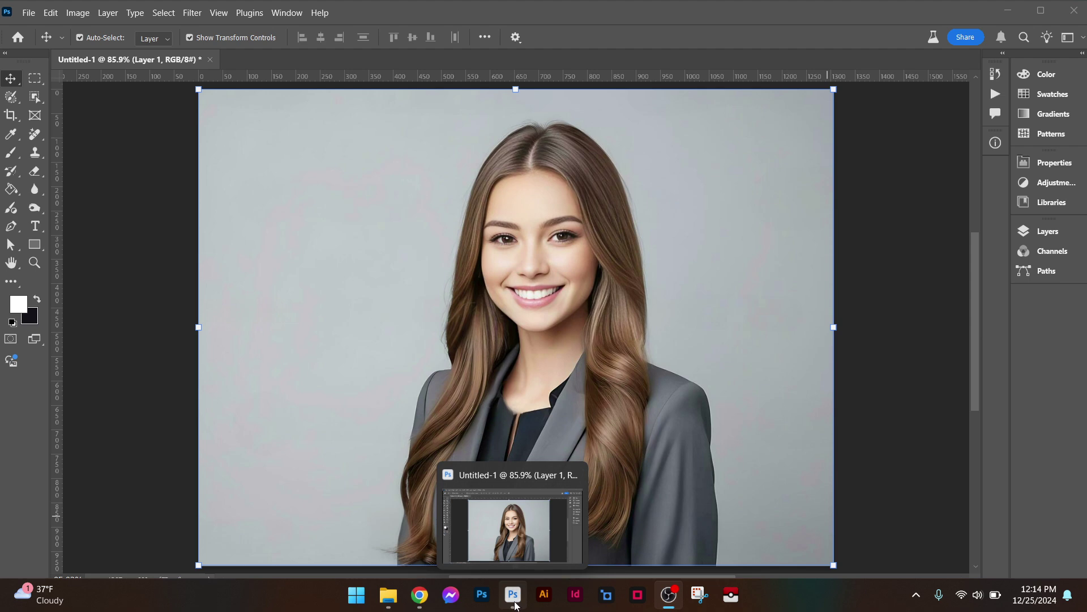
Select only the woman's hair using the Object Selection Tool's Select People detection.
click(516, 602)
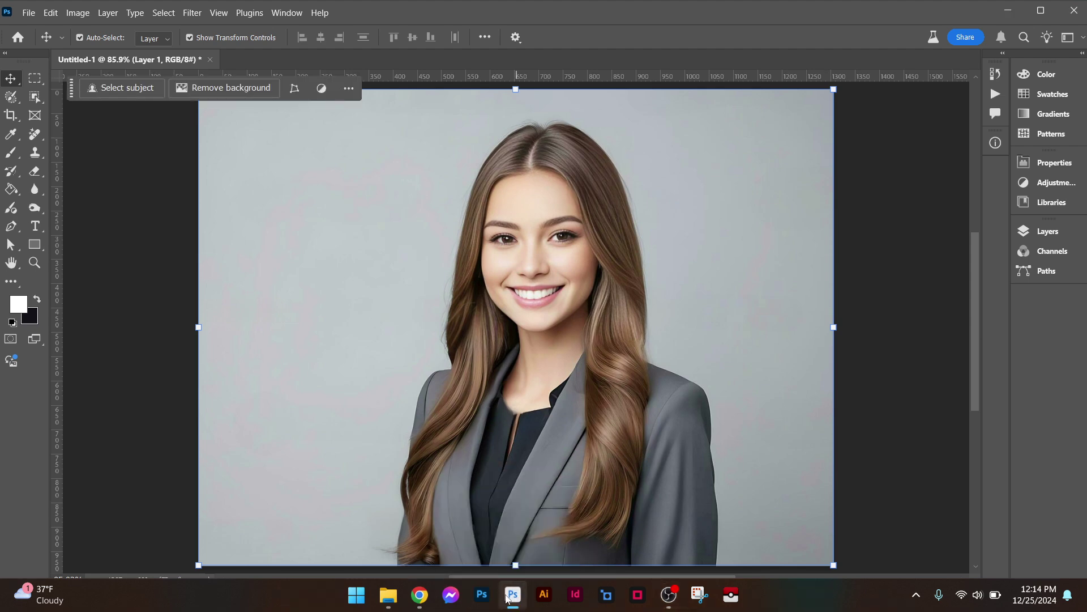
mouse_move(514, 602)
click(33, 99)
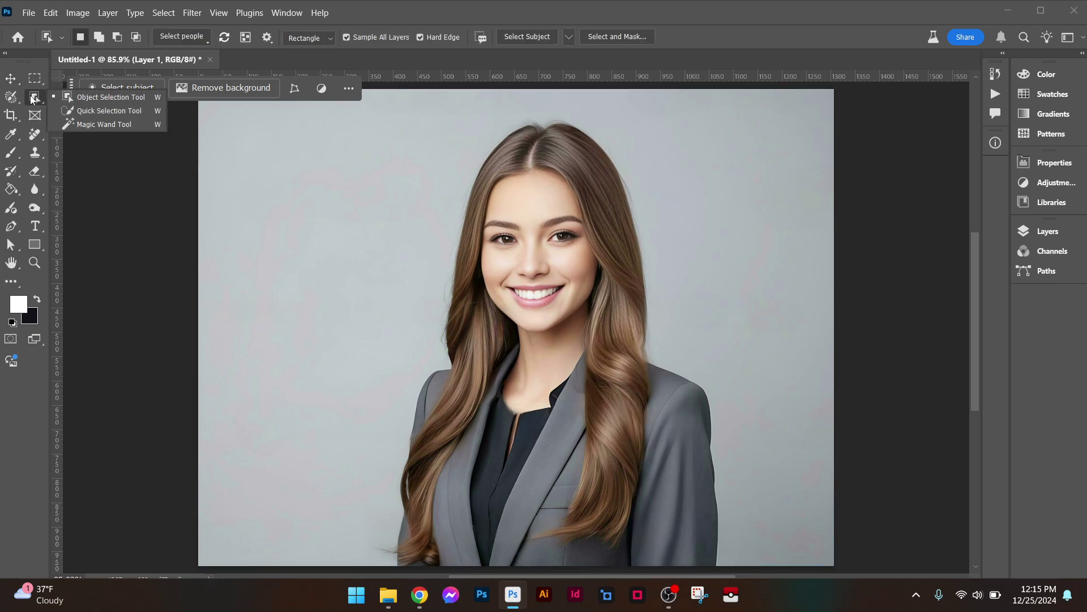
click(102, 101)
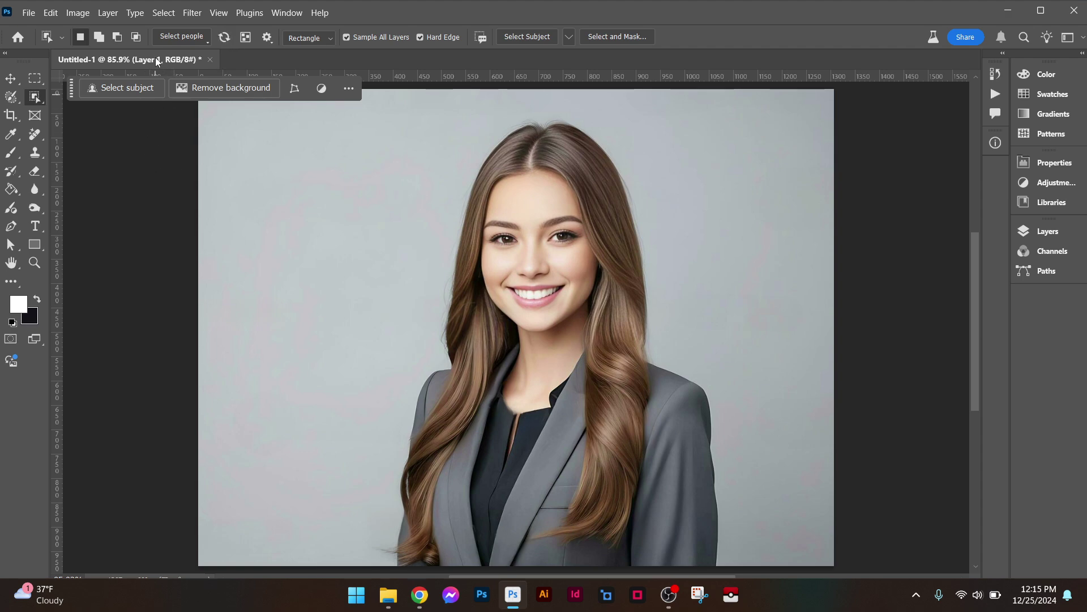
click(192, 35)
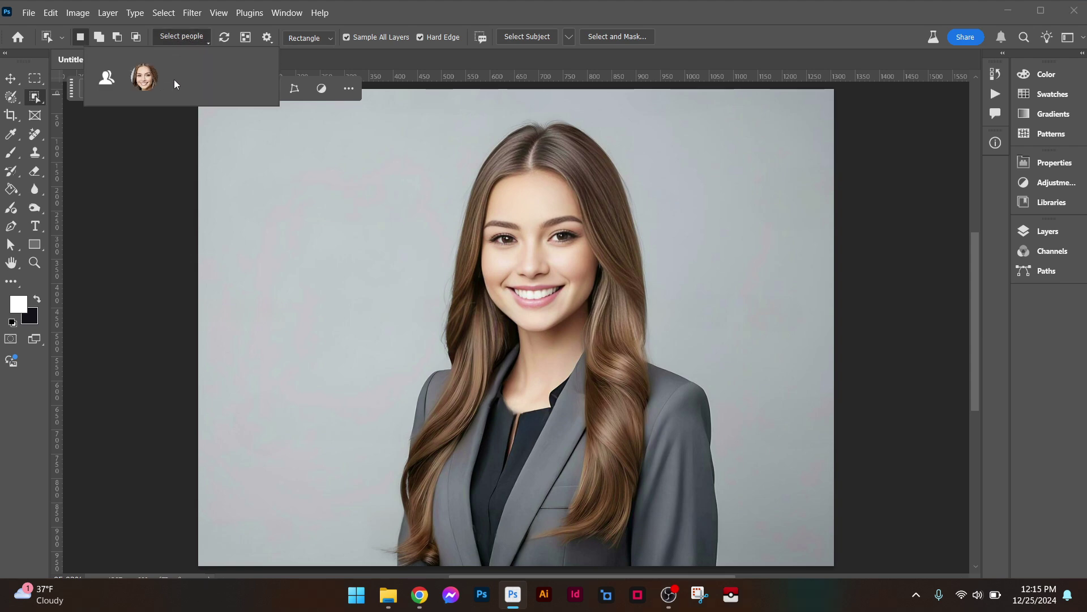
mouse_move(148, 83)
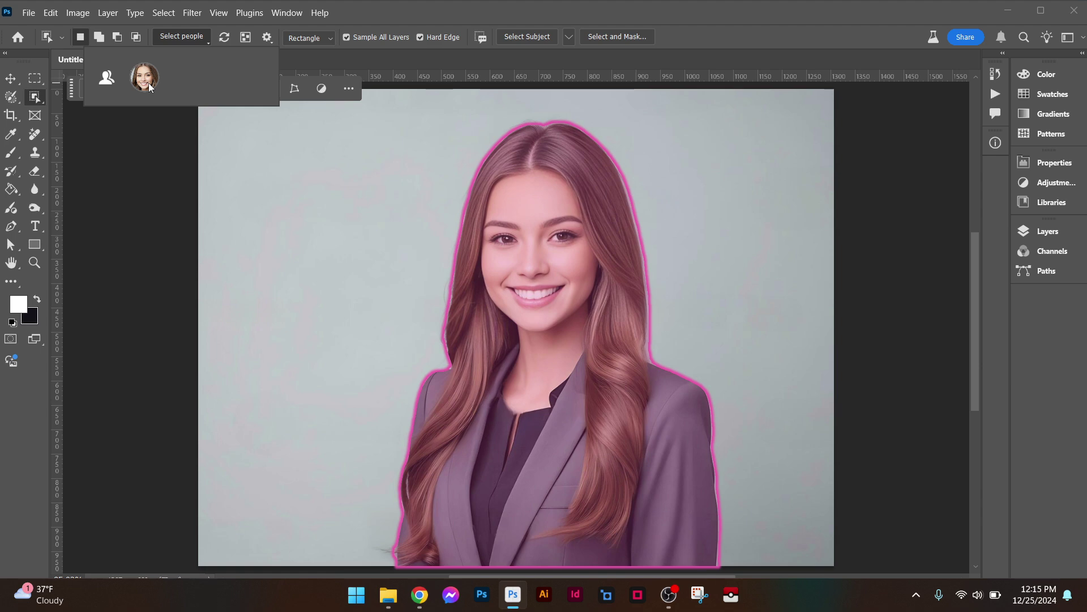
click(145, 78)
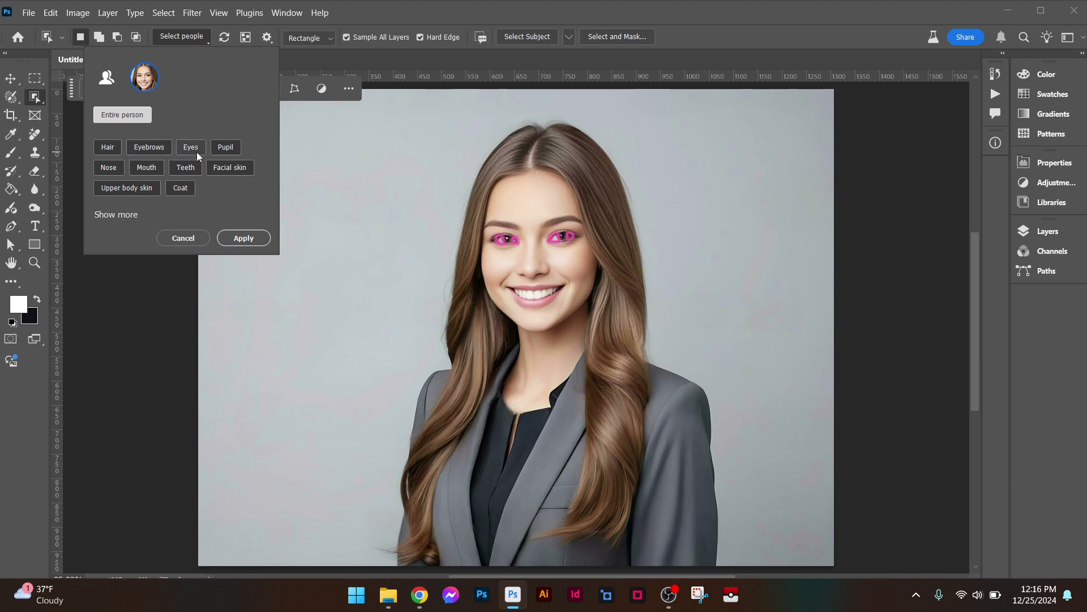
click(103, 149)
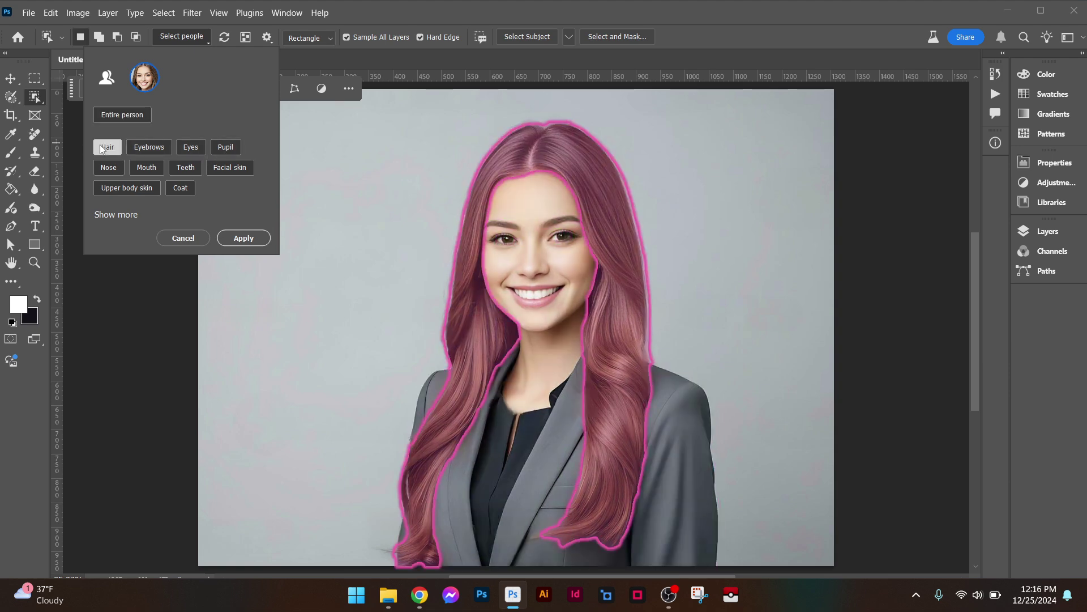
click(252, 237)
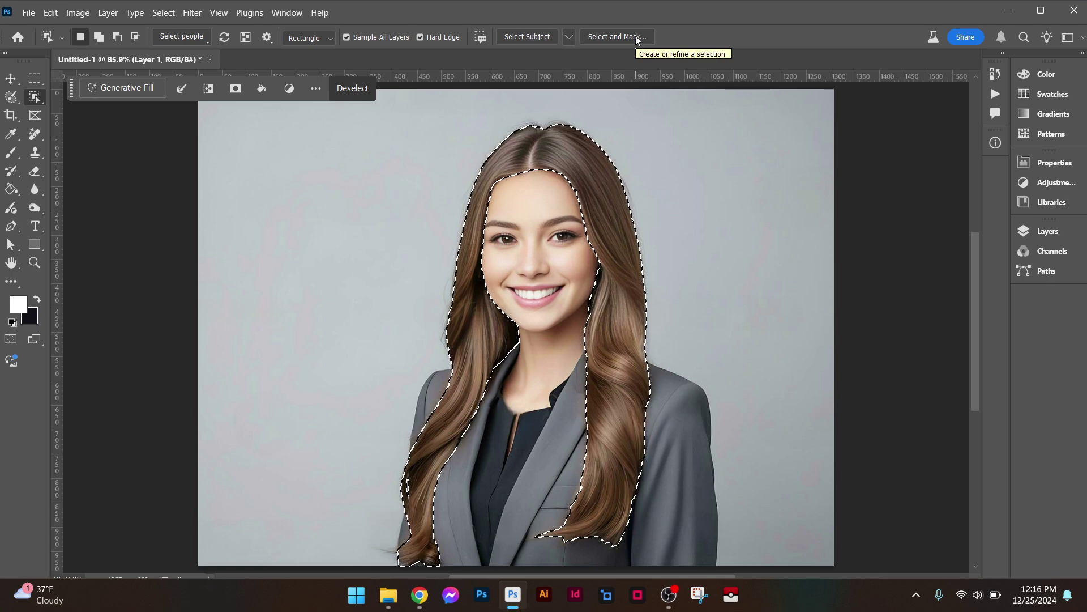
Open the hair selection in Select and Mask, apply Refine Hair and brush over the hair's lower tips to recover fine strands.
click(618, 37)
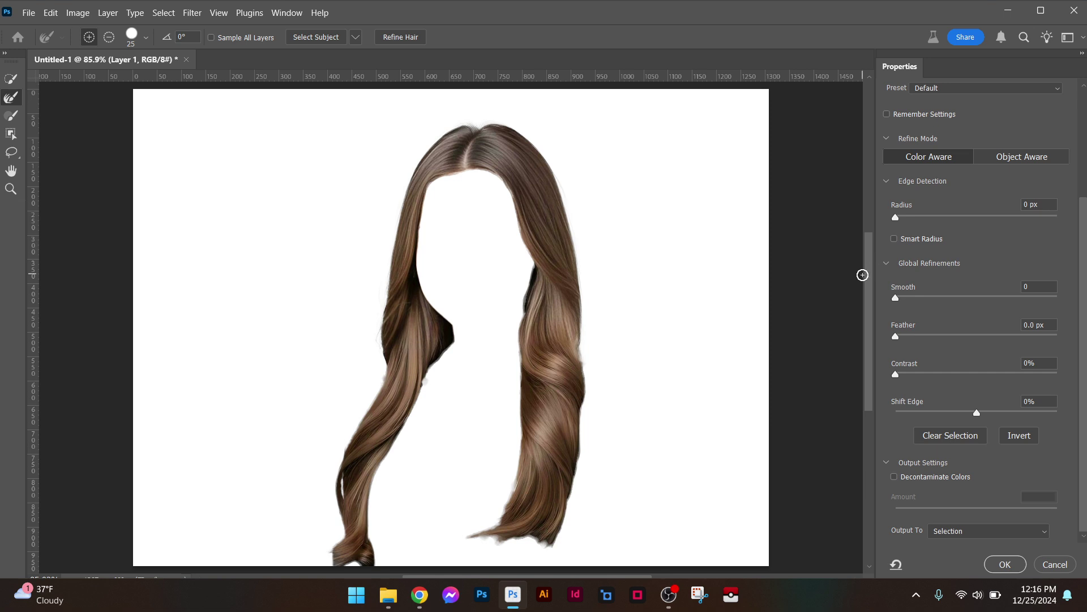
click(400, 37)
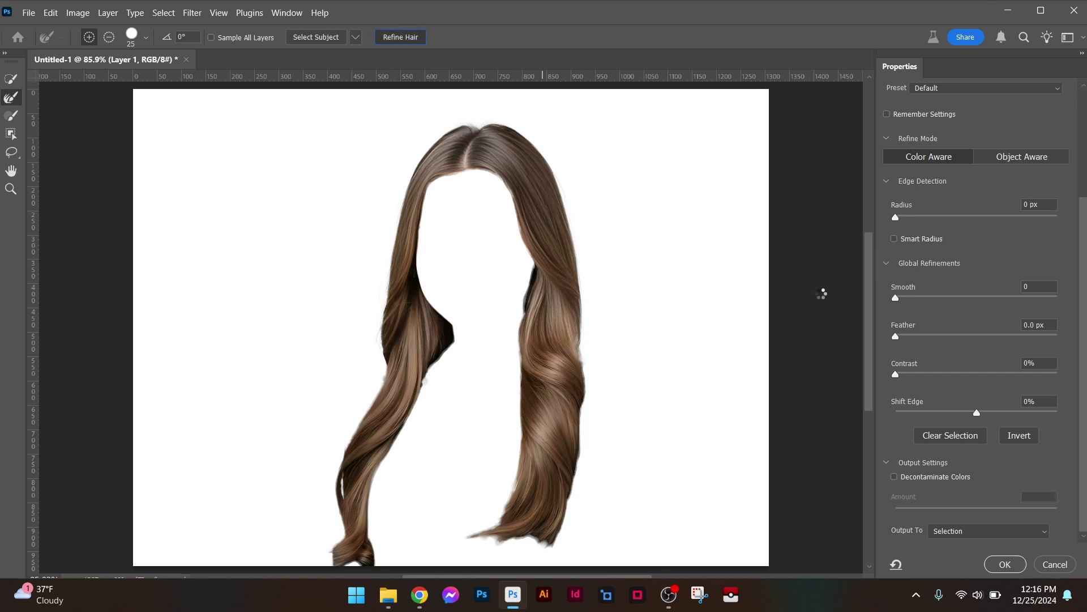
scroll(267, 371, down, 3)
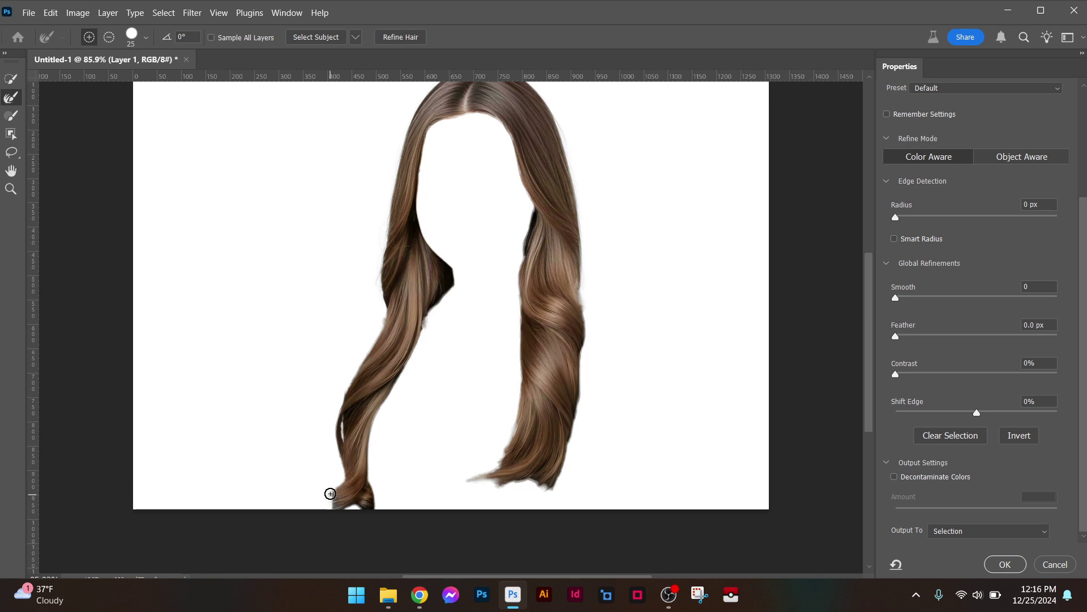
mouse_move(330, 493)
mouse_down()
mouse_move(323, 488)
mouse_move(295, 474)
mouse_move(313, 508)
mouse_move(369, 507)
mouse_move(336, 496)
mouse_move(323, 513)
mouse_move(333, 500)
mouse_move(315, 487)
mouse_move(342, 504)
mouse_move(360, 498)
mouse_move(343, 473)
mouse_move(371, 502)
mouse_up()
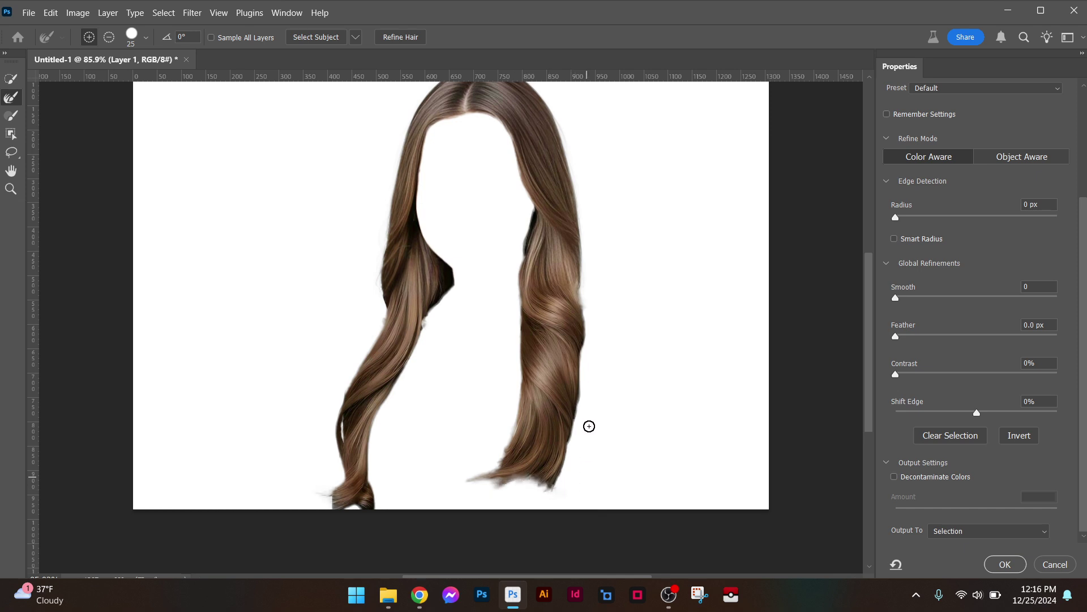
scroll(596, 288, up, 3)
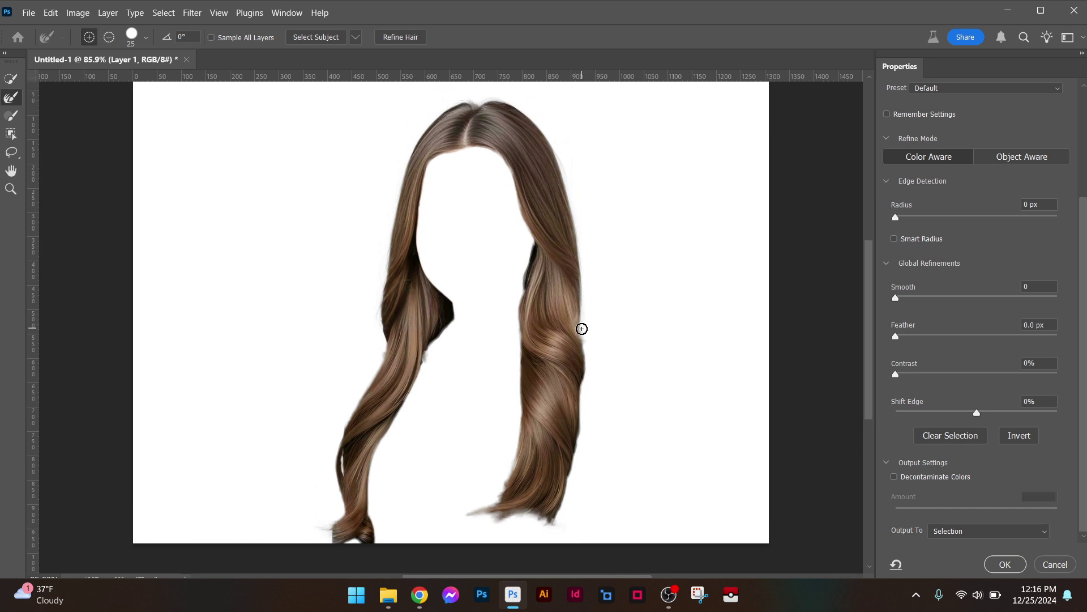
Refine the hair's outer, crown and inner edges, outputting with Decontaminate Colors to a New Layer with Layer Mask.
click(920, 481)
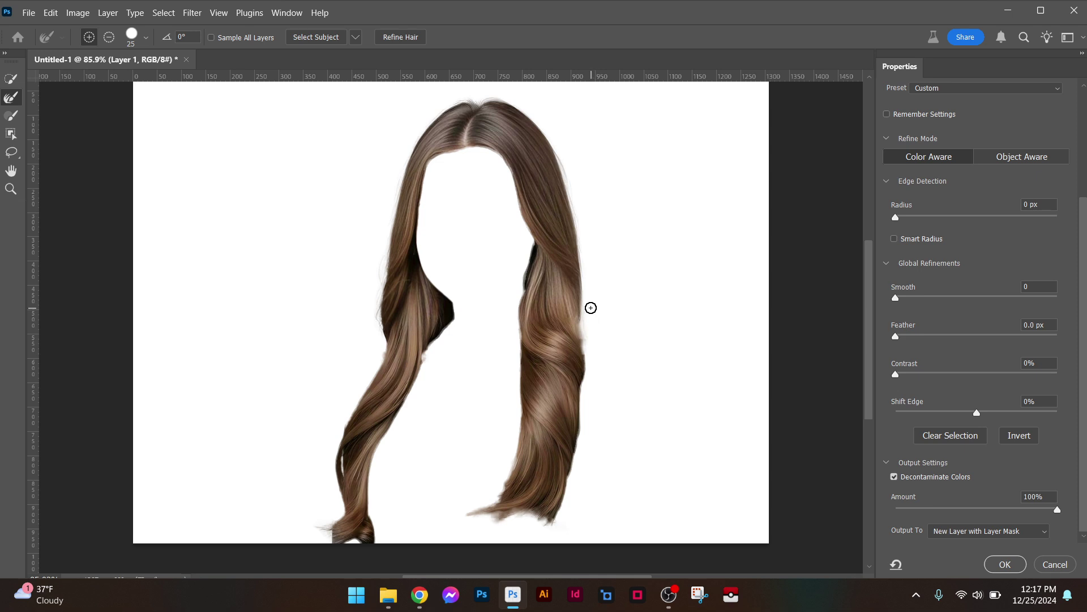
drag(580, 310, 594, 372)
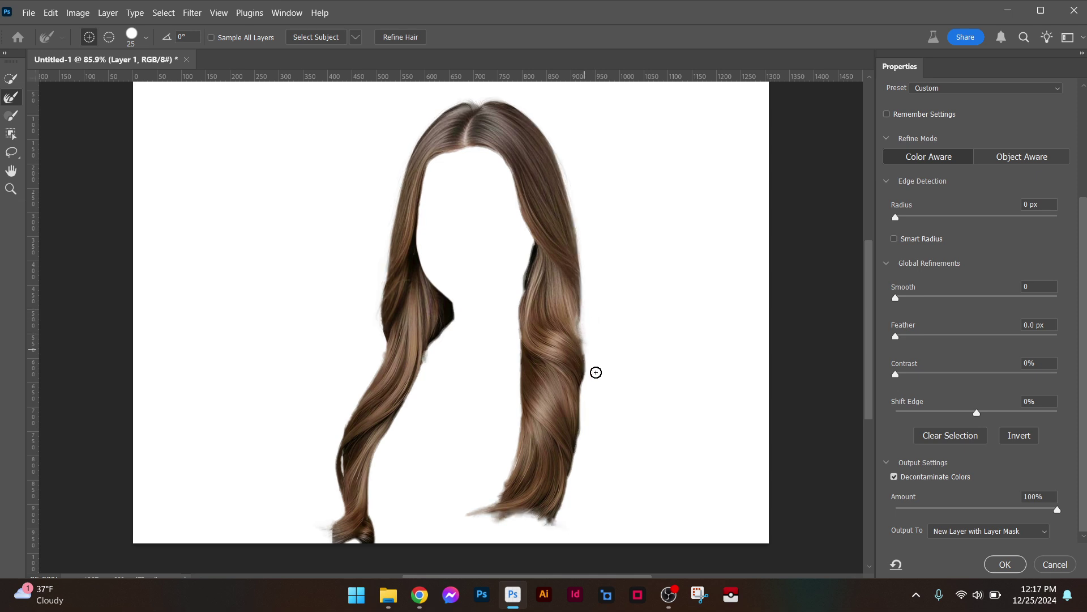
scroll(614, 364, up, 4)
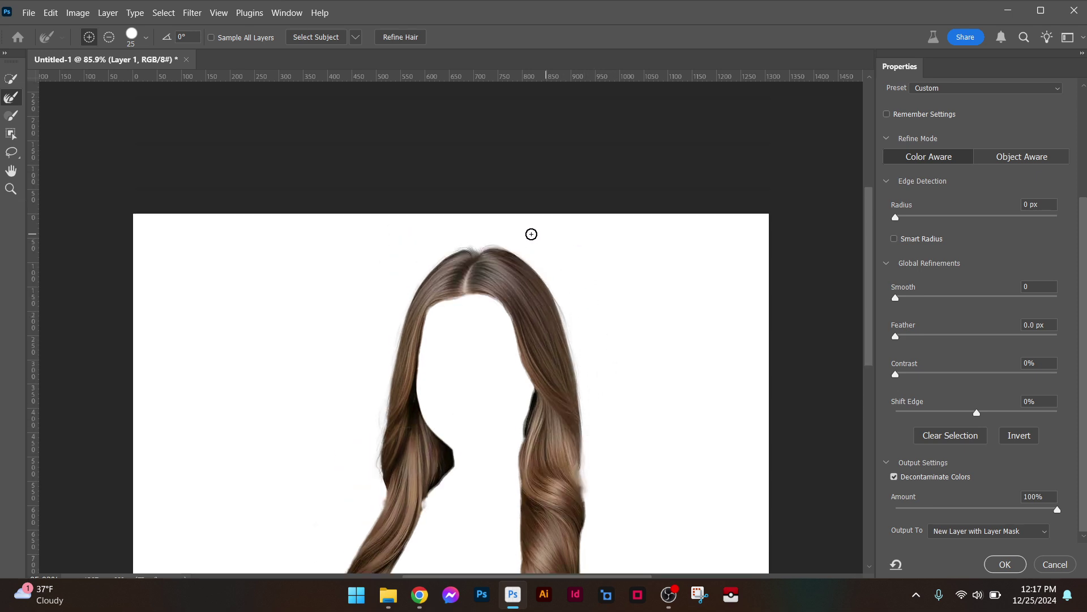
mouse_move(468, 246)
mouse_down()
mouse_move(438, 256)
mouse_move(507, 234)
mouse_move(479, 246)
mouse_move(524, 260)
mouse_up()
scroll(672, 345, down, 4)
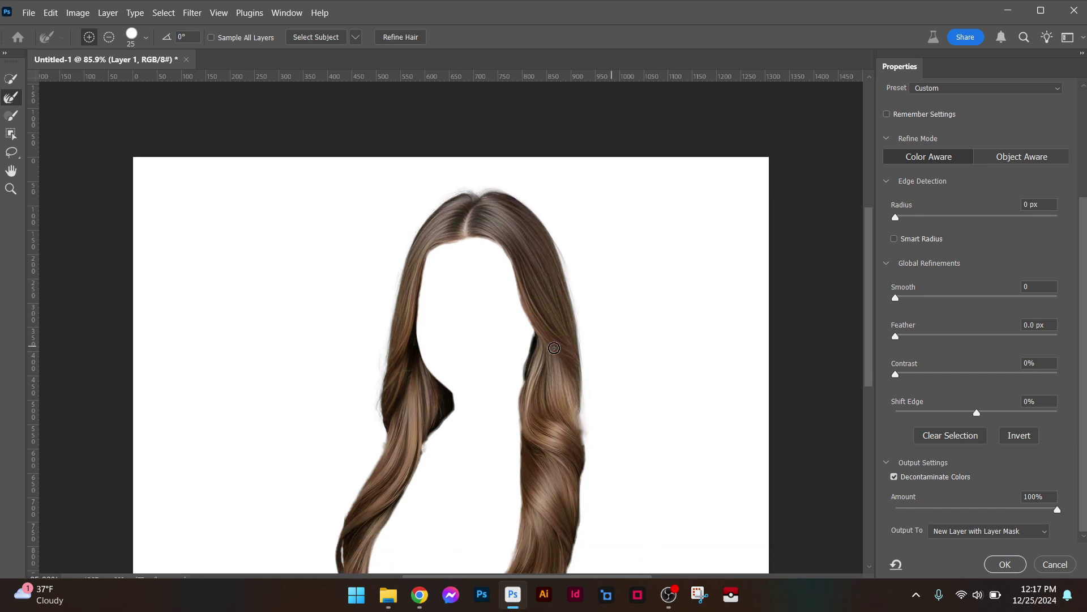
scroll(470, 370, down, 3)
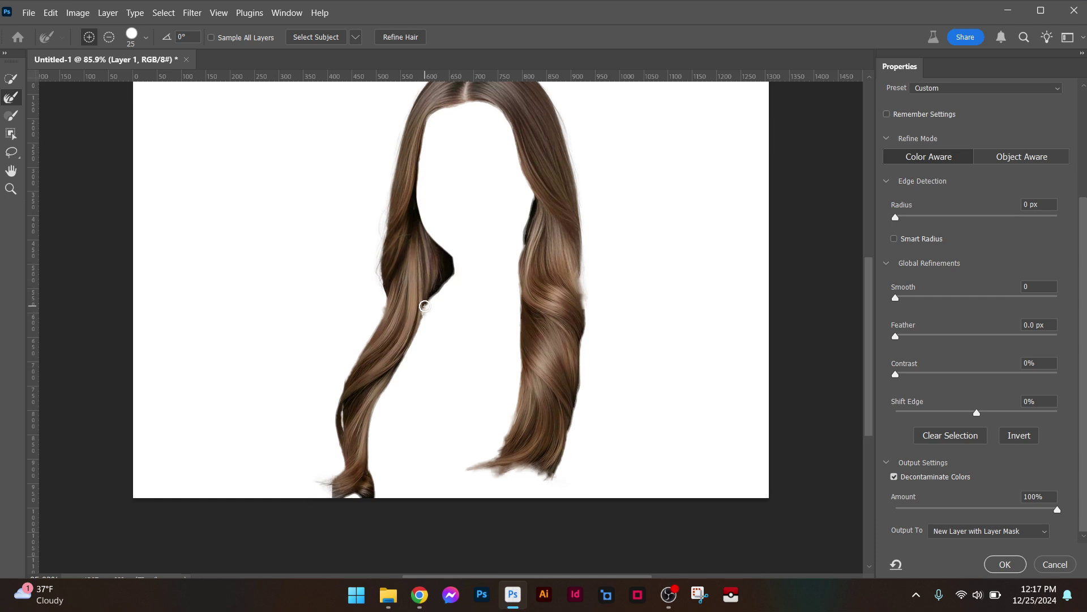
mouse_move(422, 309)
mouse_down()
mouse_move(425, 323)
mouse_move(377, 391)
mouse_up()
click(1002, 564)
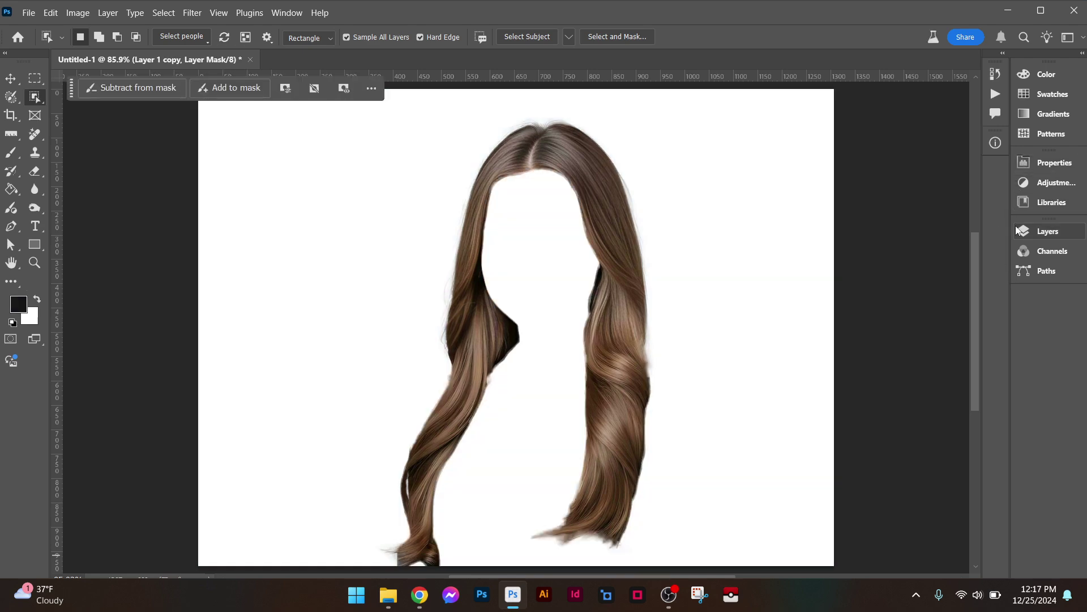
Make Layer 1 visible again and delete the Background layer.
click(1042, 231)
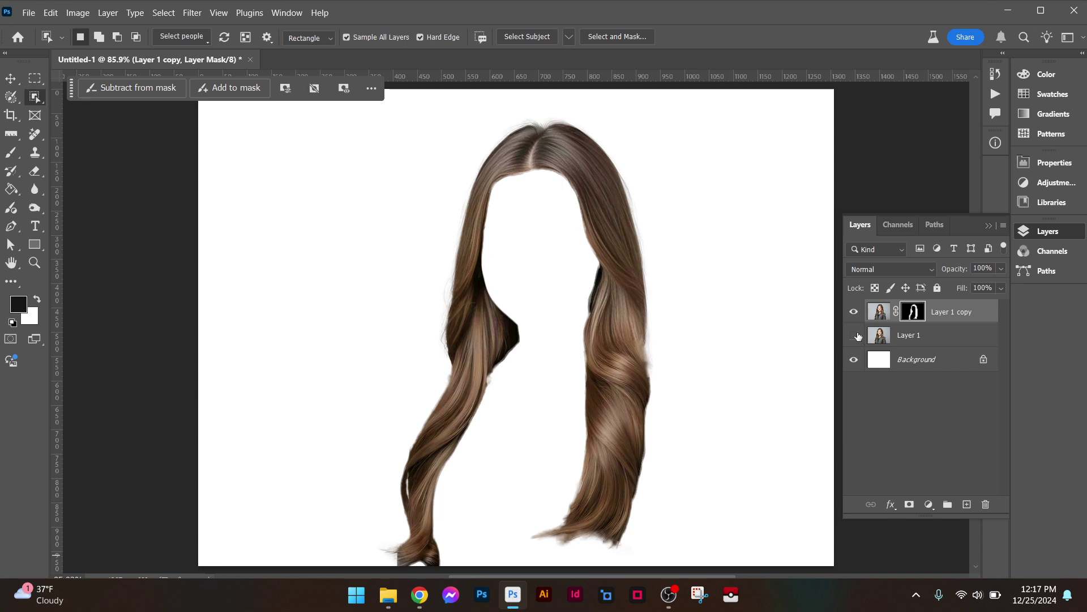
click(854, 335)
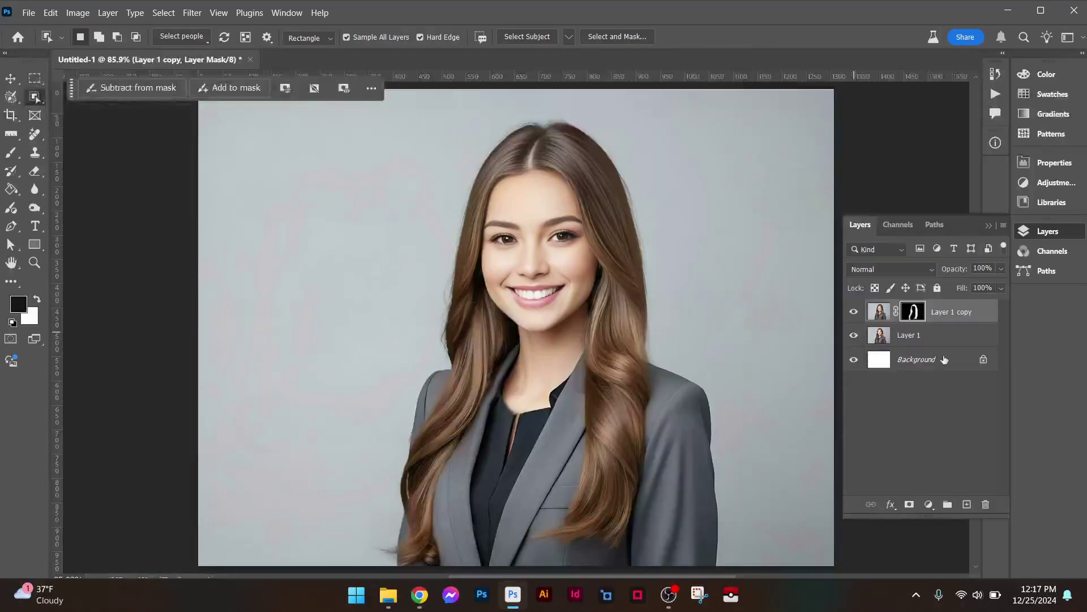
drag(945, 362, 987, 504)
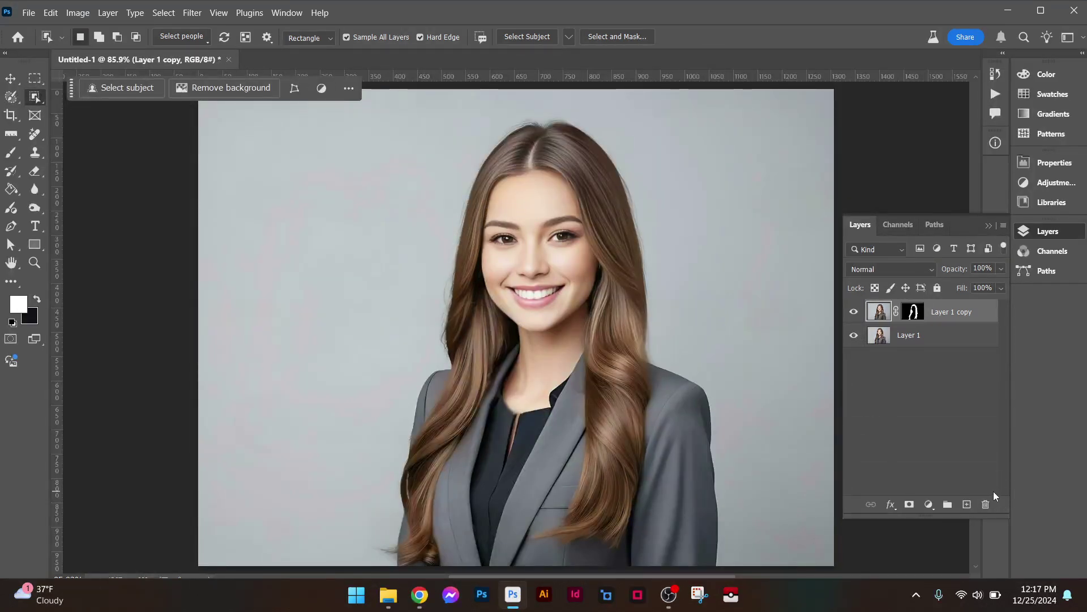
Add a Color Balance adjustment layer above Layer 1 copy.
click(914, 312)
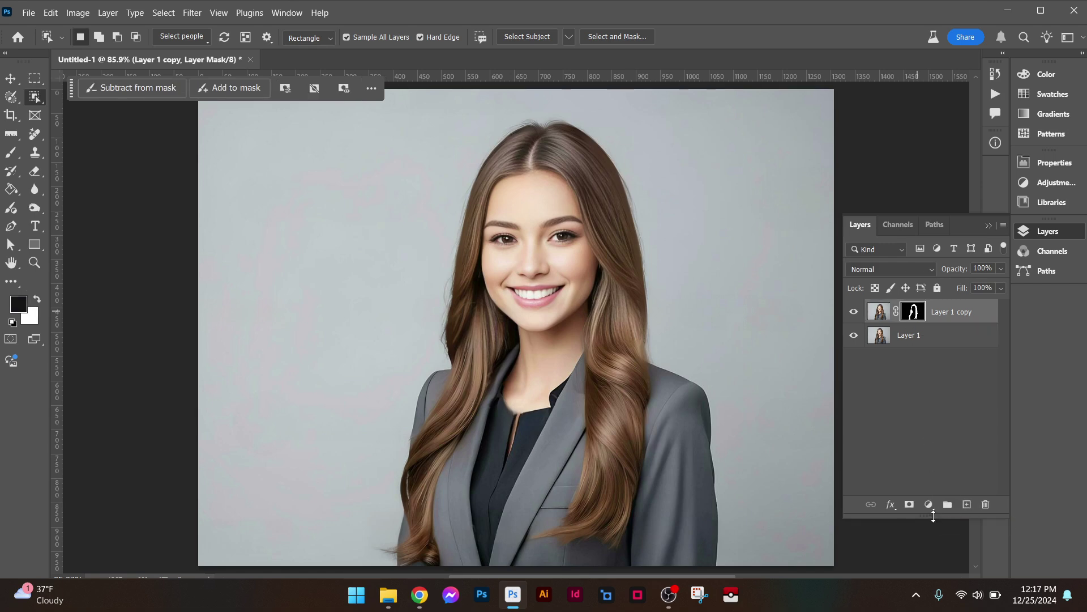
click(929, 506)
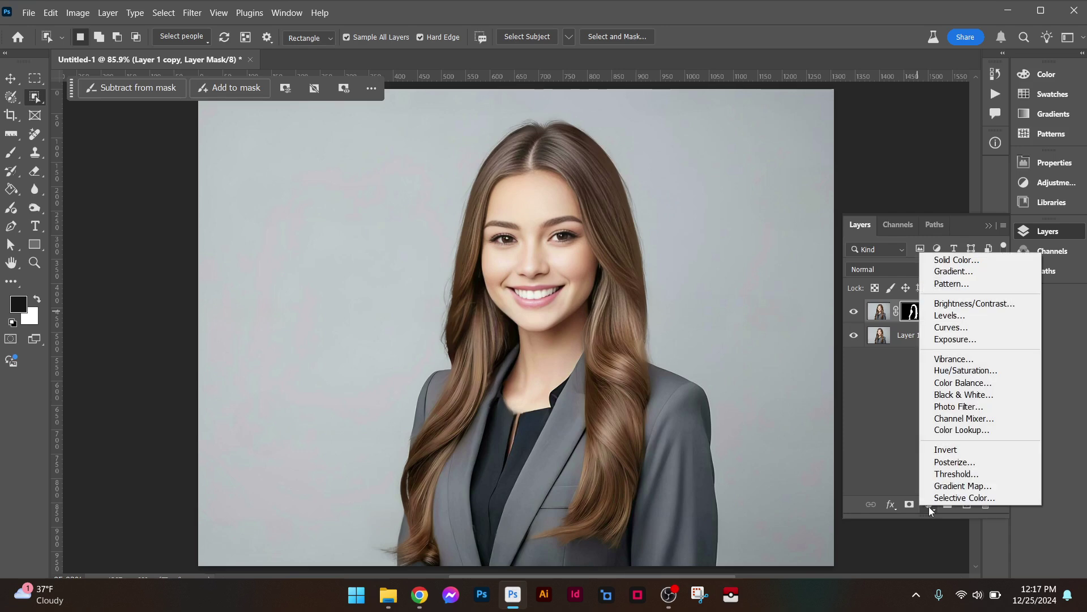
click(888, 401)
click(873, 308)
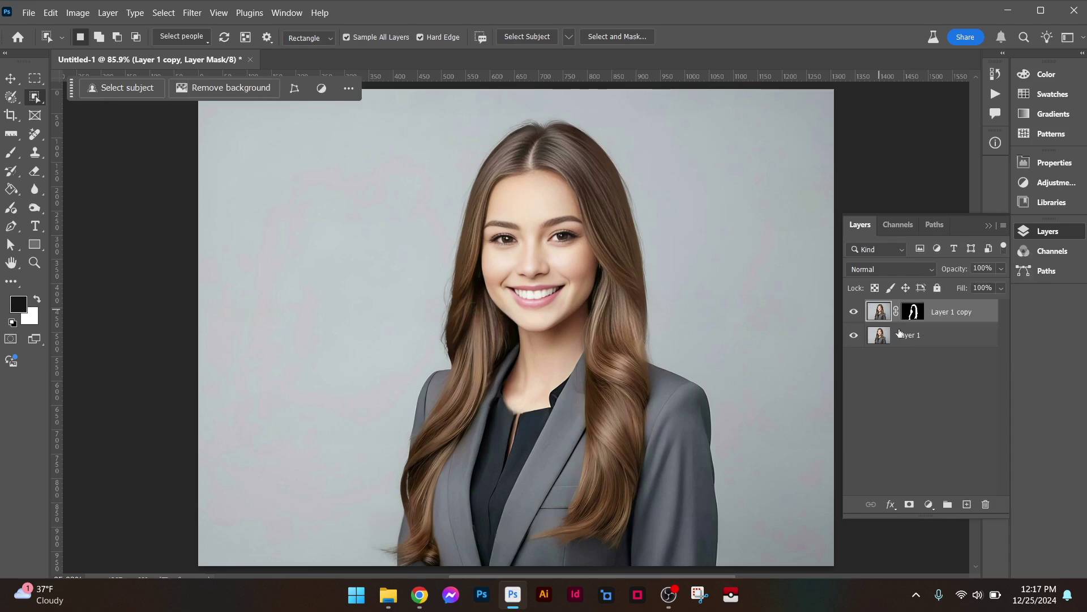
click(929, 506)
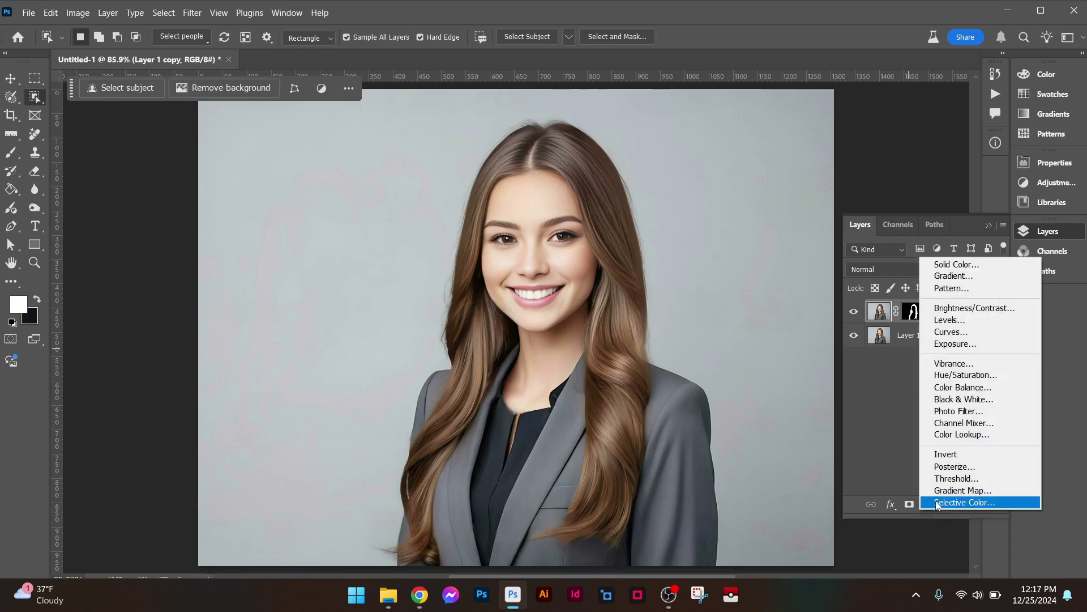
click(981, 387)
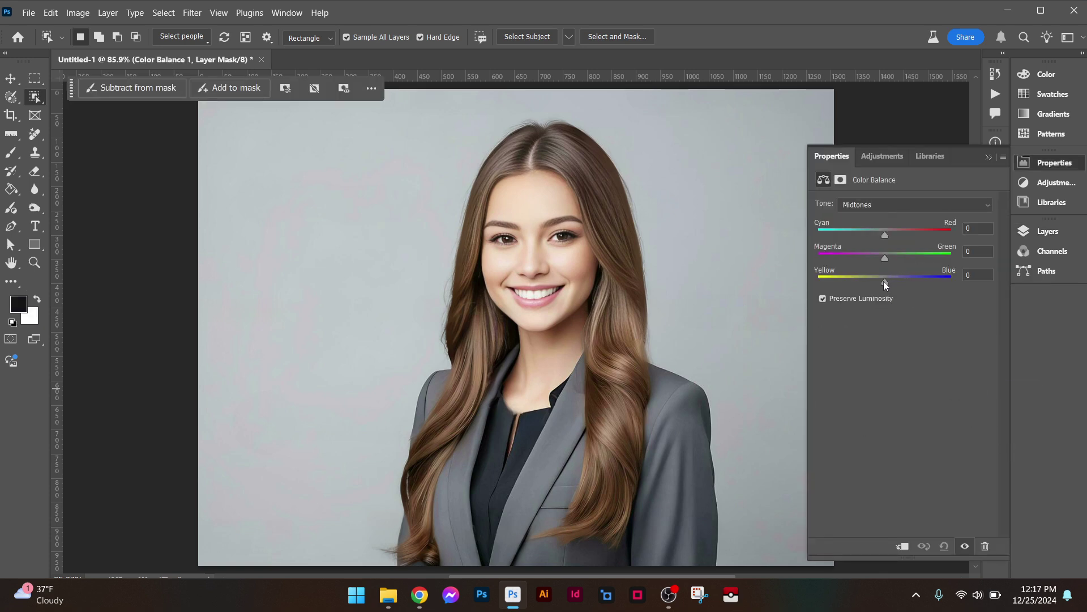
Clip the Color Balance adjustment to the hair layer, setting midtones Yellow–Blue to -100 and Magenta–Green slightly toward green.
drag(884, 281, 853, 283)
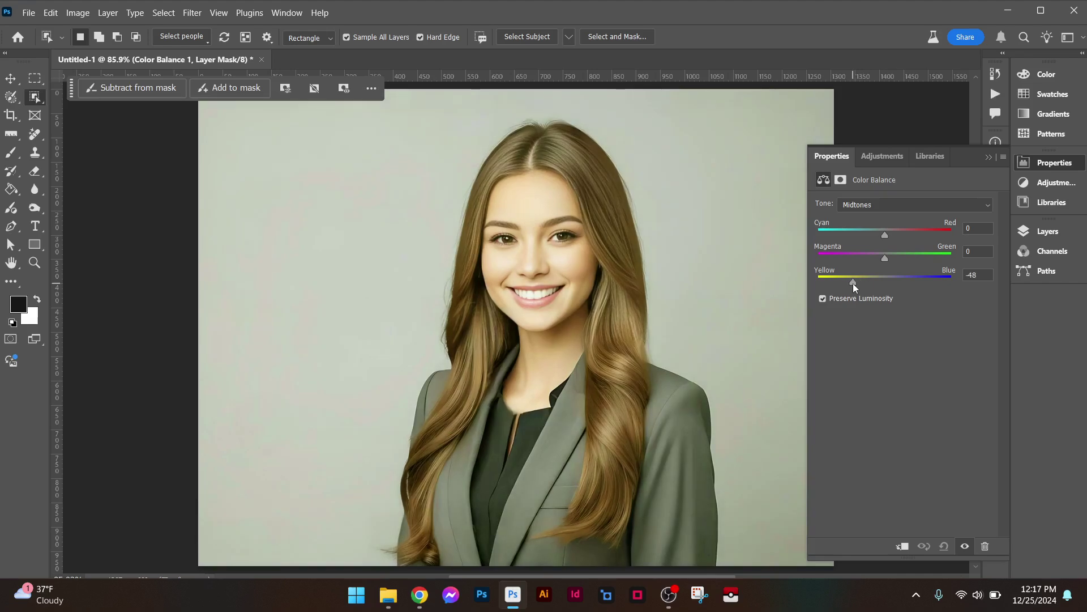
click(904, 544)
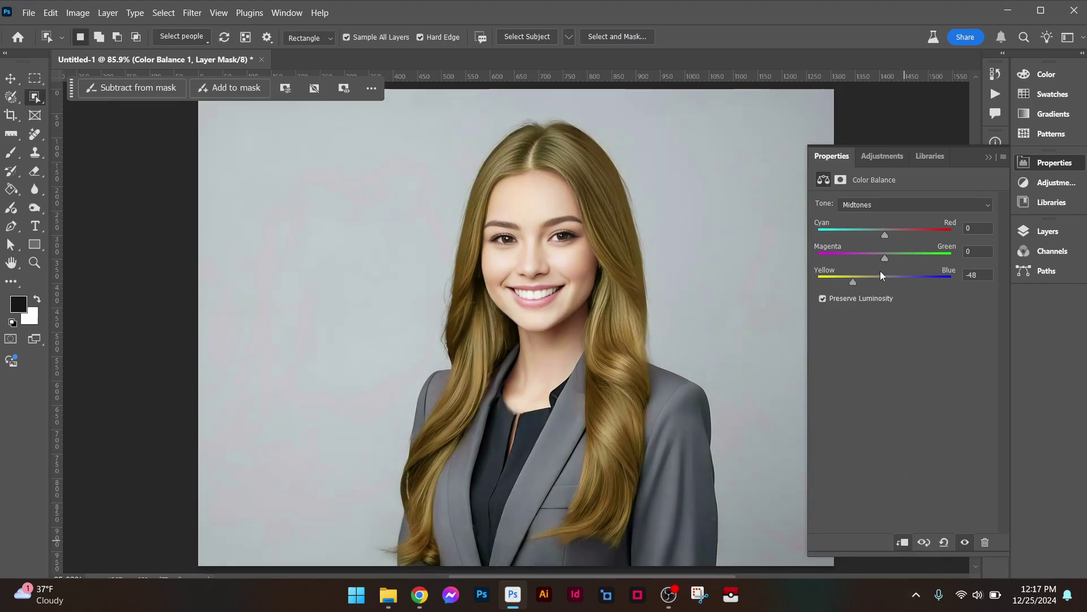
drag(853, 278, 819, 291)
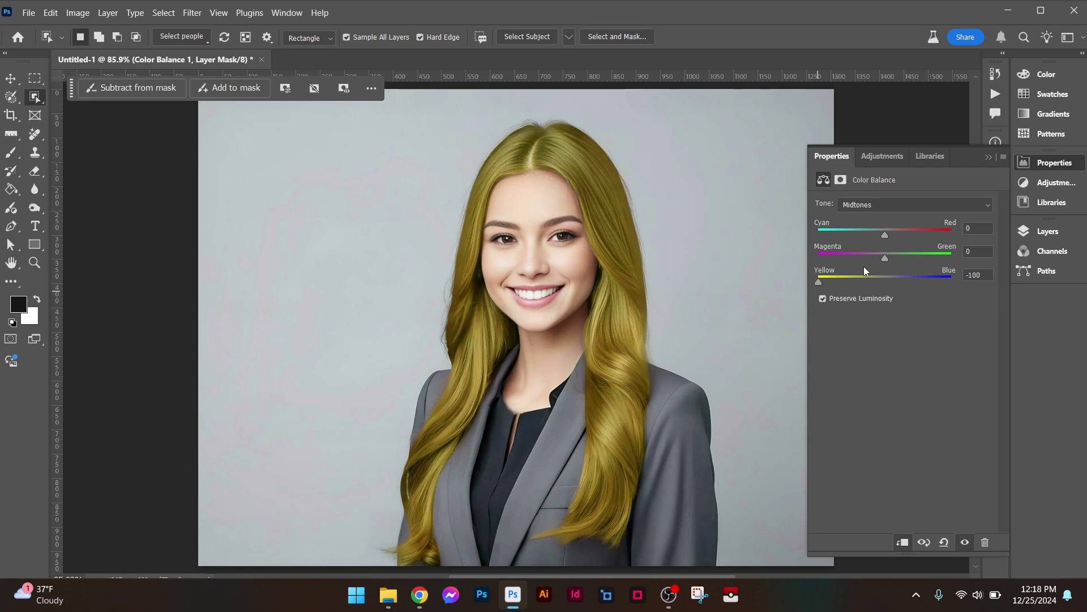
drag(885, 258, 895, 265)
Delete the clipped Color Balance adjustment layer.
click(1074, 237)
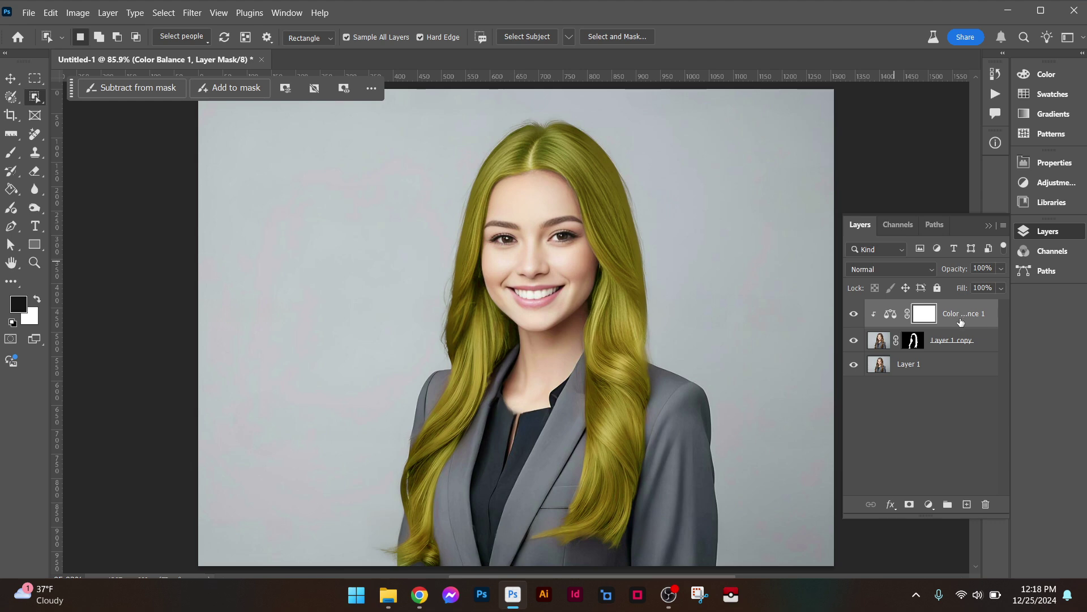
drag(915, 342, 910, 344)
drag(957, 317, 985, 505)
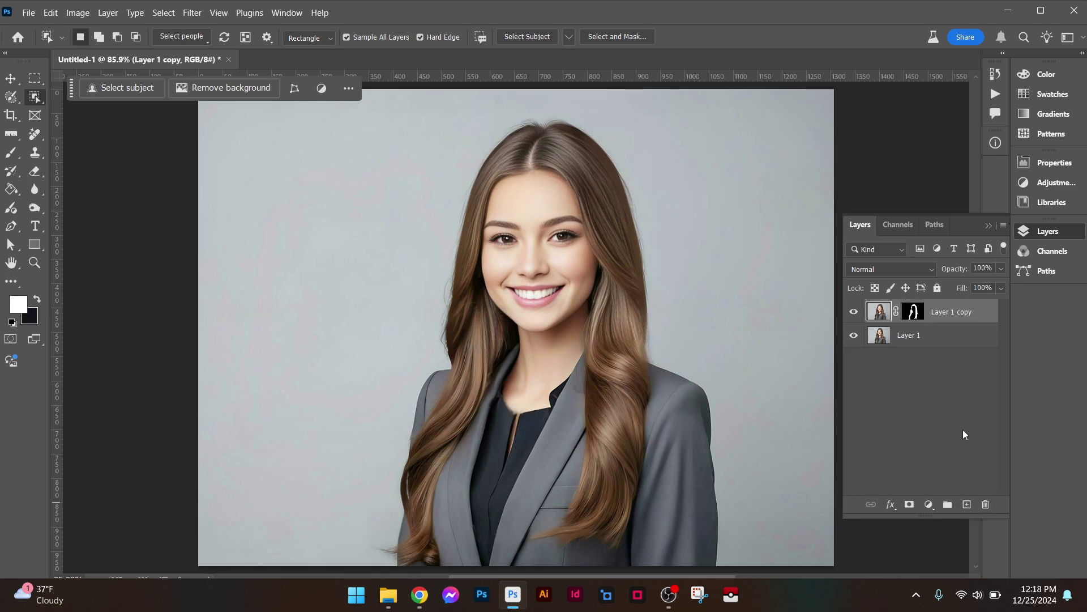
Load the hair mask of Layer 1 copy as a selection and add a Color Balance adjustment layer limited to it.
ctrl+click(913, 312)
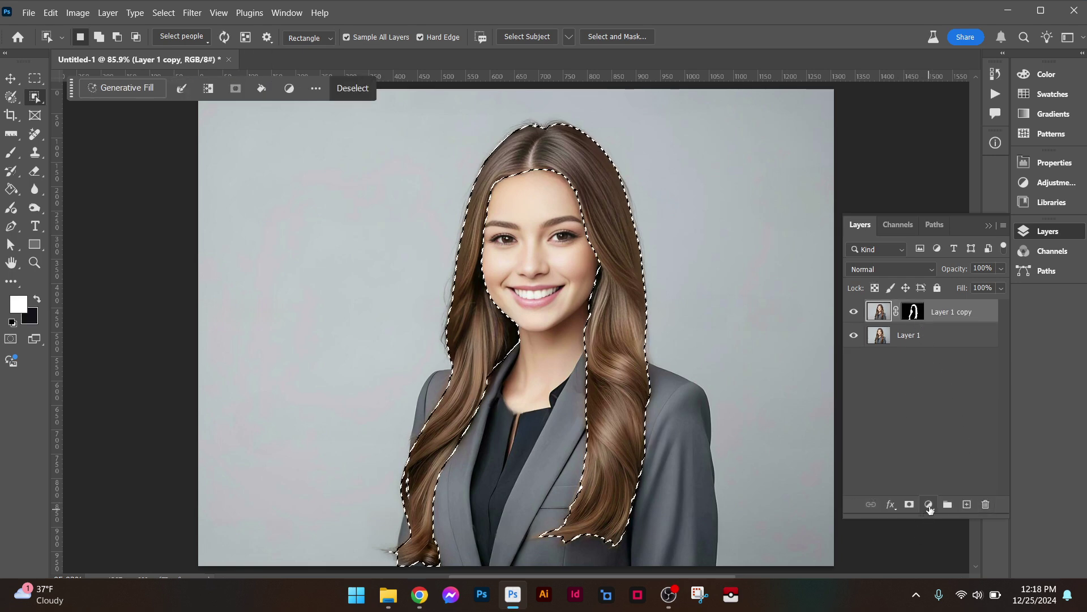
click(928, 504)
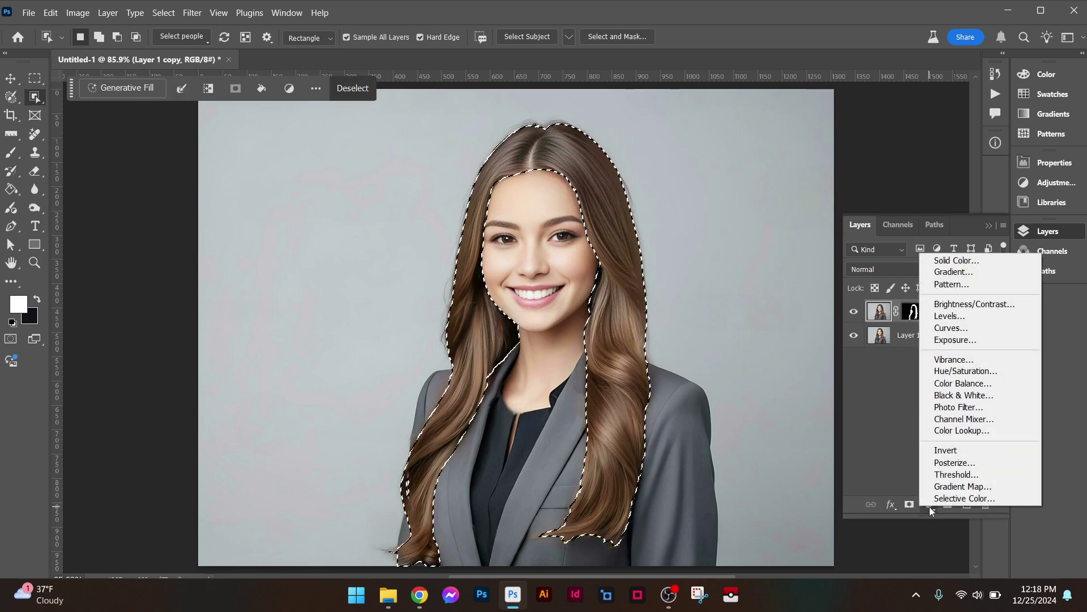
click(971, 383)
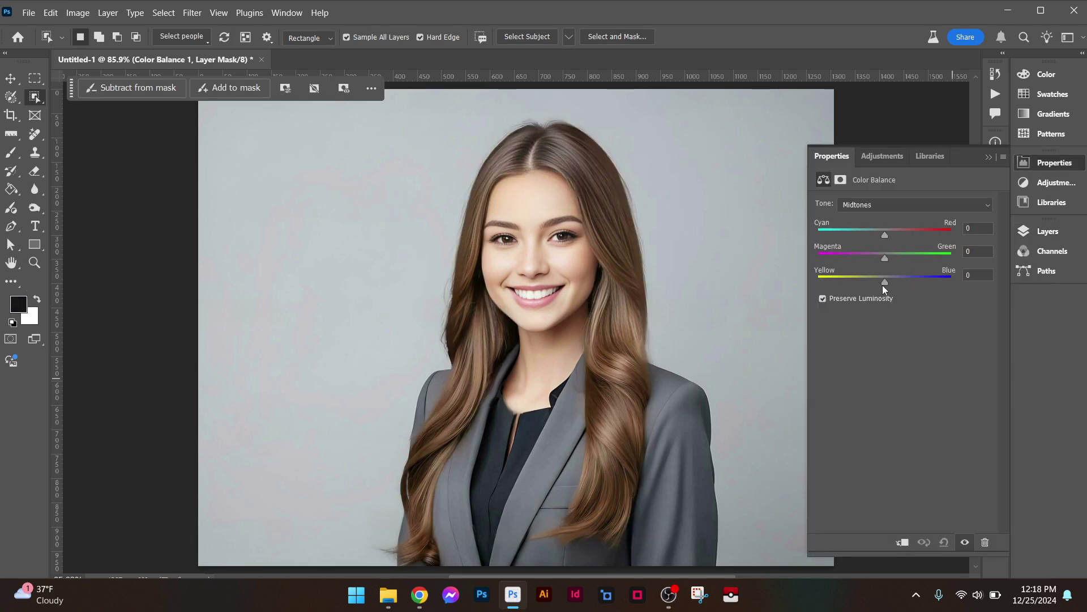
Set the hair's Color Balance midtones to Yellow–Blue -100 and shift Magenta–Green slightly toward green.
drag(882, 284, 810, 284)
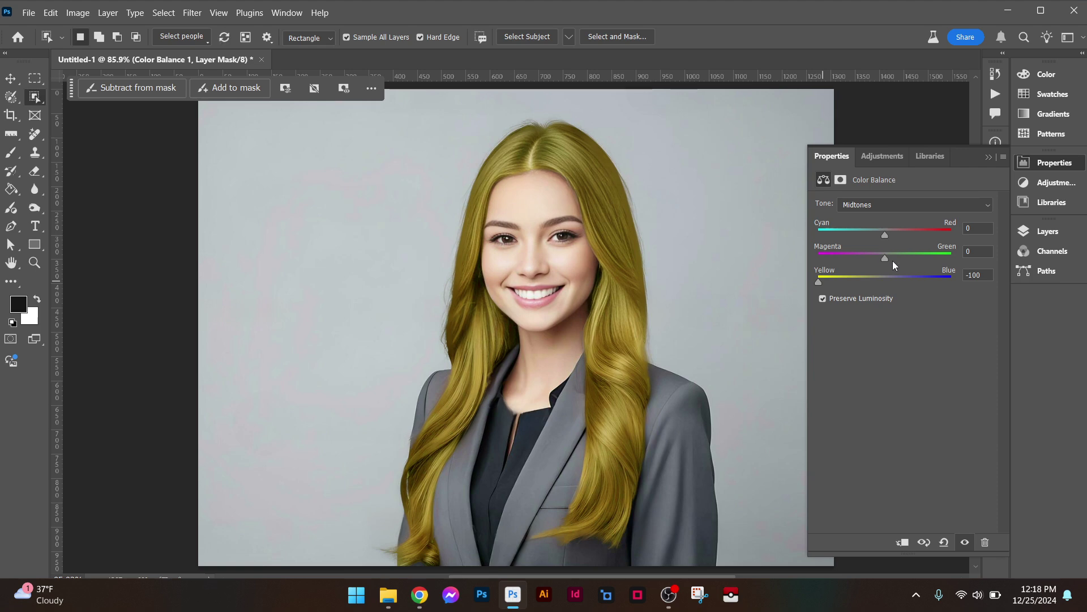
drag(885, 261, 890, 260)
Add a Hue/Saturation adjustment layer limited to the hair mask, with Hue +5, Saturation -40 and Lightness +8.
click(1037, 231)
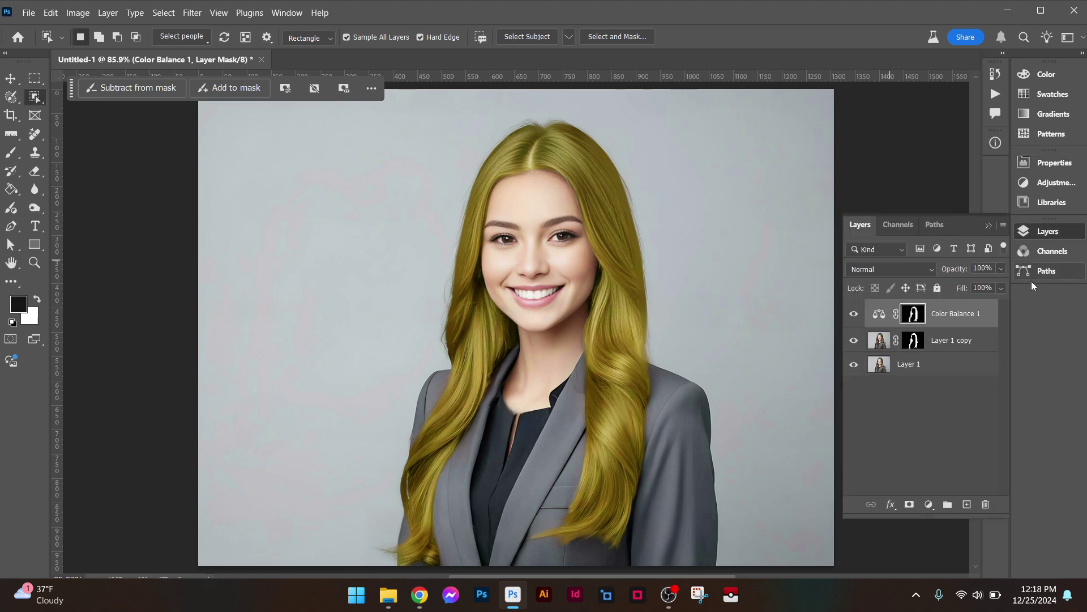
ctrl+click(913, 315)
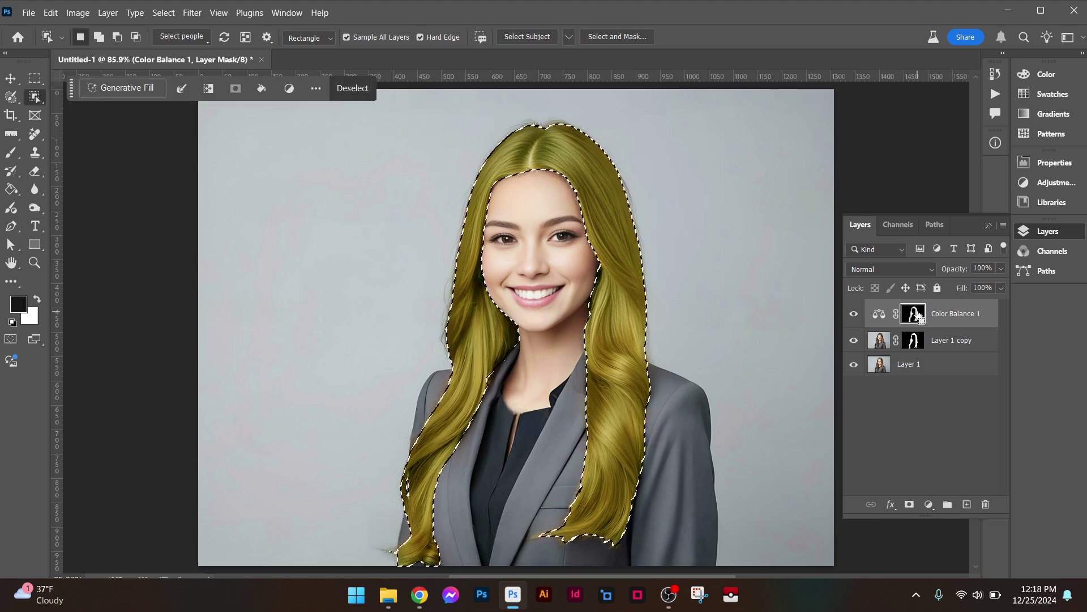
click(929, 504)
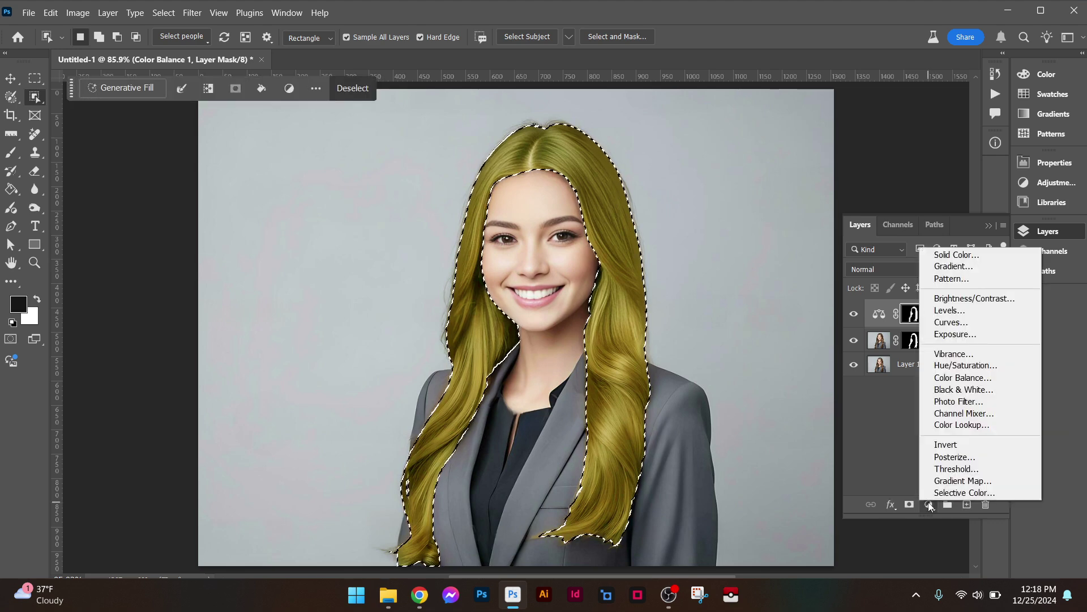
click(968, 366)
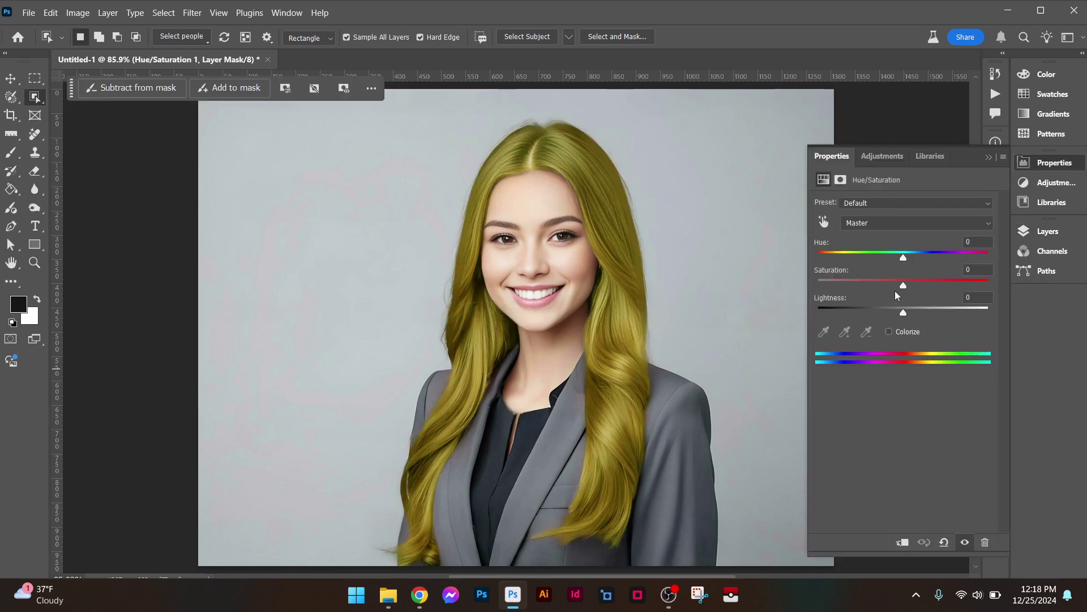
drag(902, 284, 911, 311)
drag(905, 259, 909, 260)
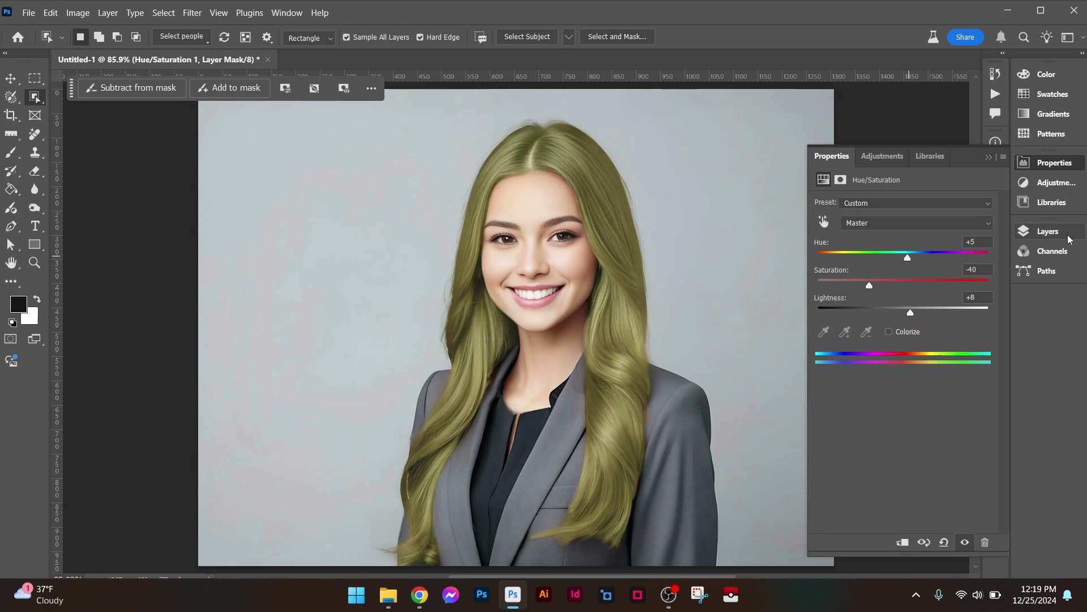
Add a Brightness/Contrast adjustment layer limited to the hair mask, raising brightness to about 18 and fine-tuning the contrast.
click(1052, 232)
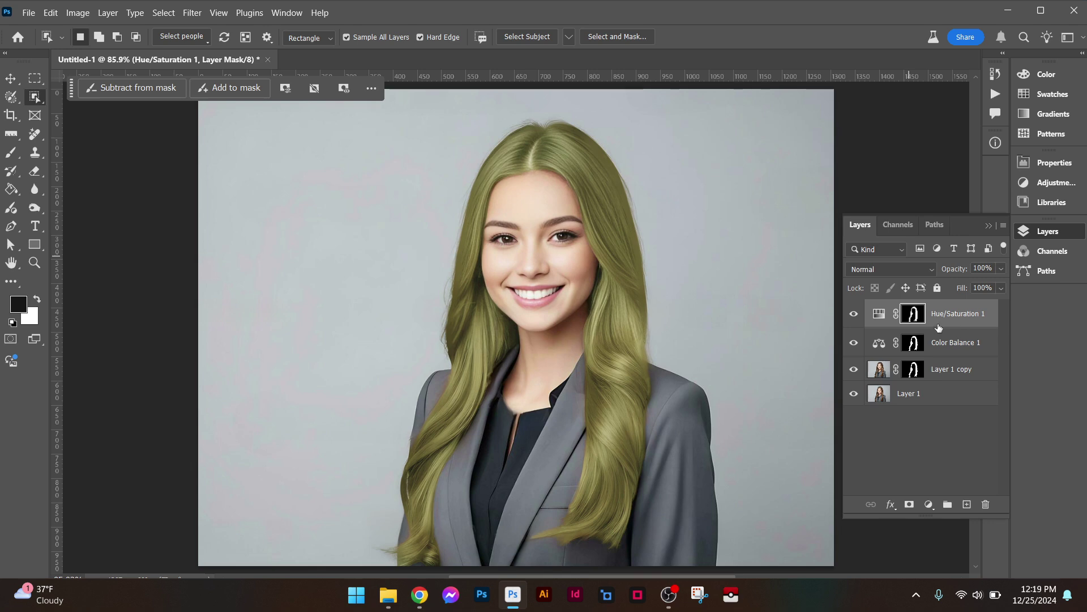
ctrl+click(916, 316)
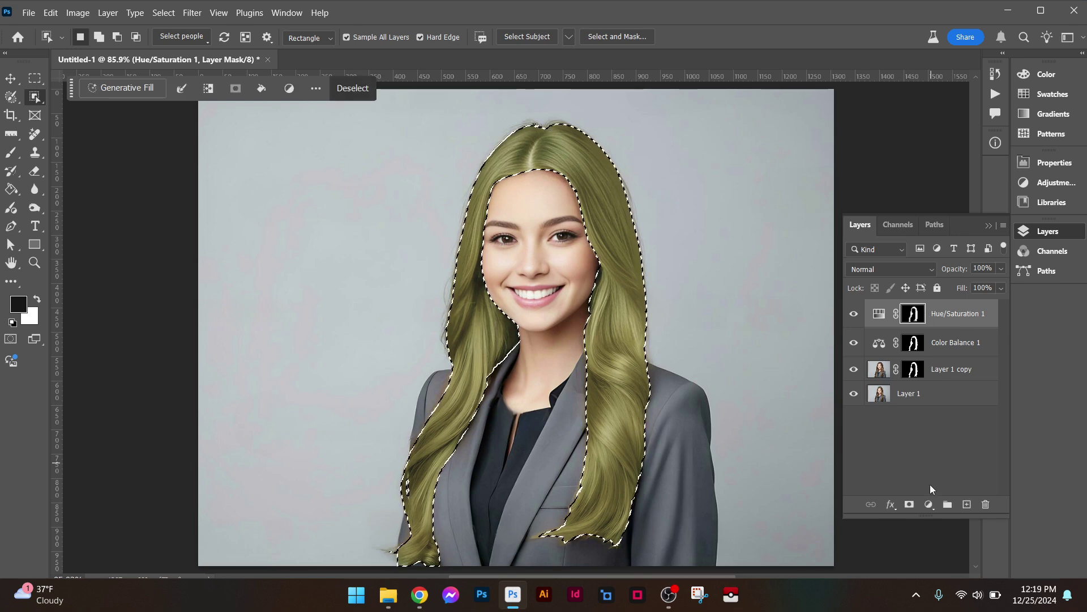
click(929, 504)
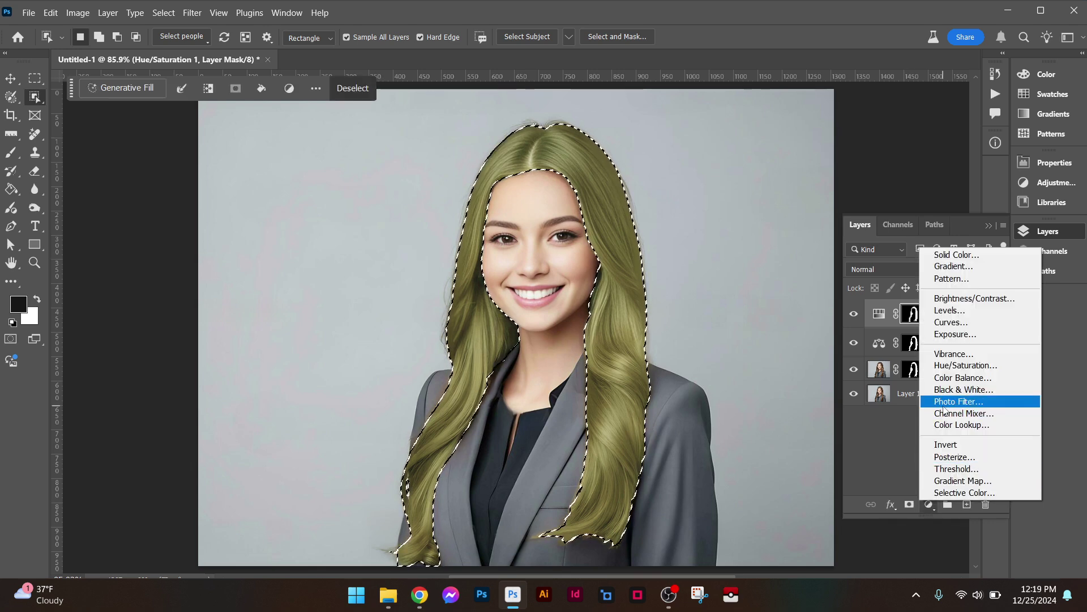
click(978, 305)
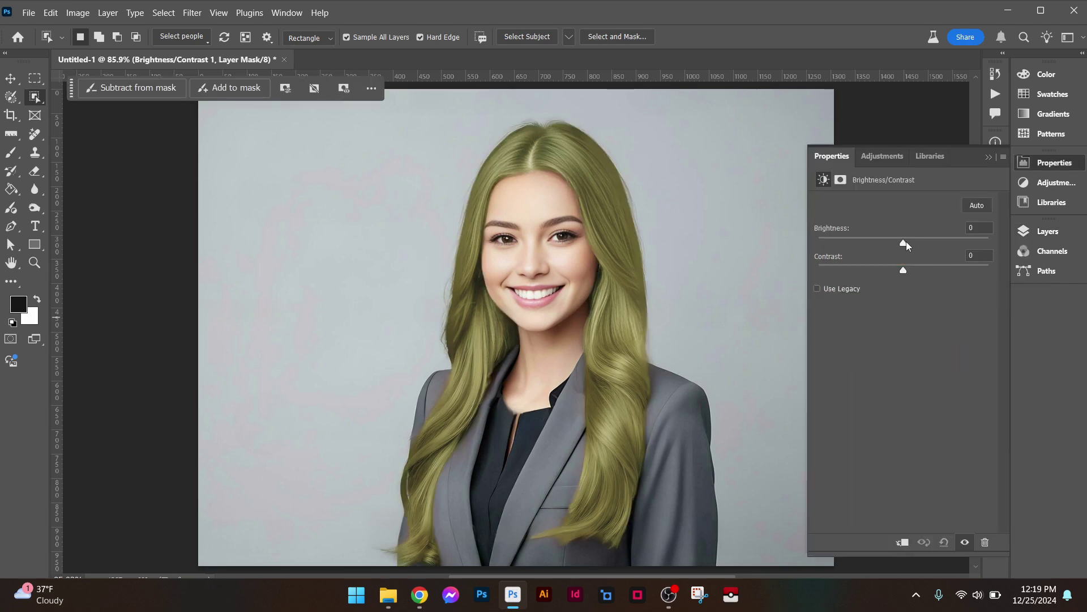
drag(906, 242, 910, 239)
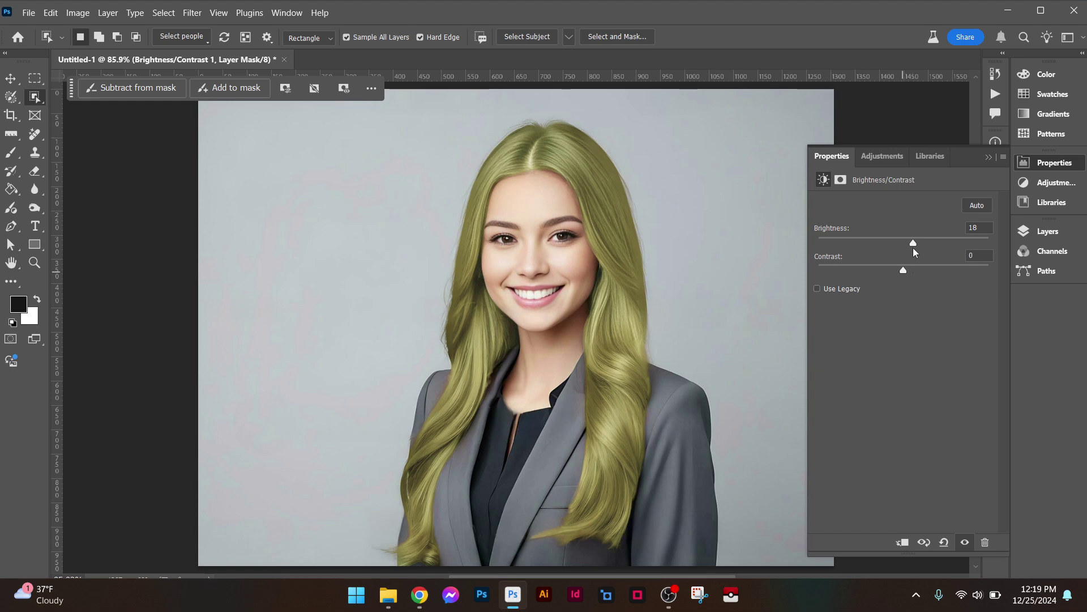
drag(915, 245, 905, 270)
Add a Levels adjustment layer limited to the hair mask and set its midtone input to 1.14.
click(1046, 232)
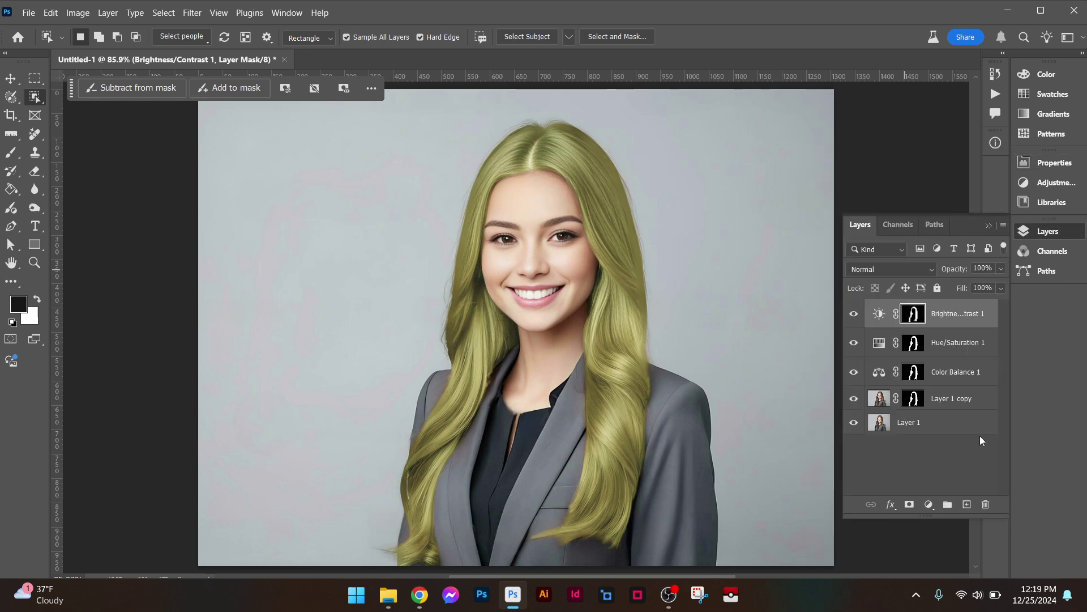
ctrl+click(921, 316)
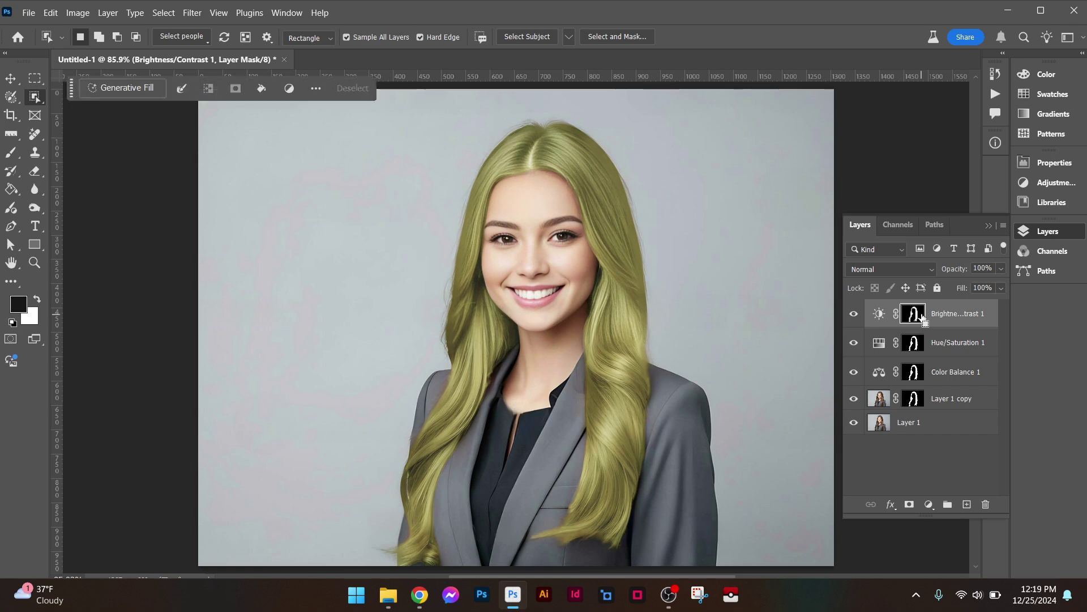
click(927, 503)
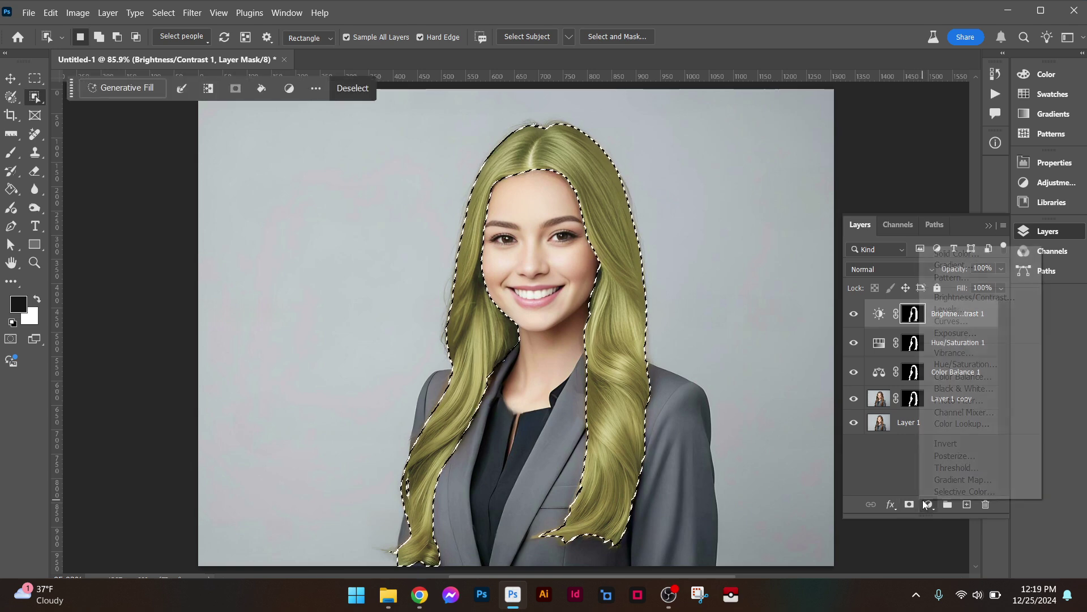
click(946, 309)
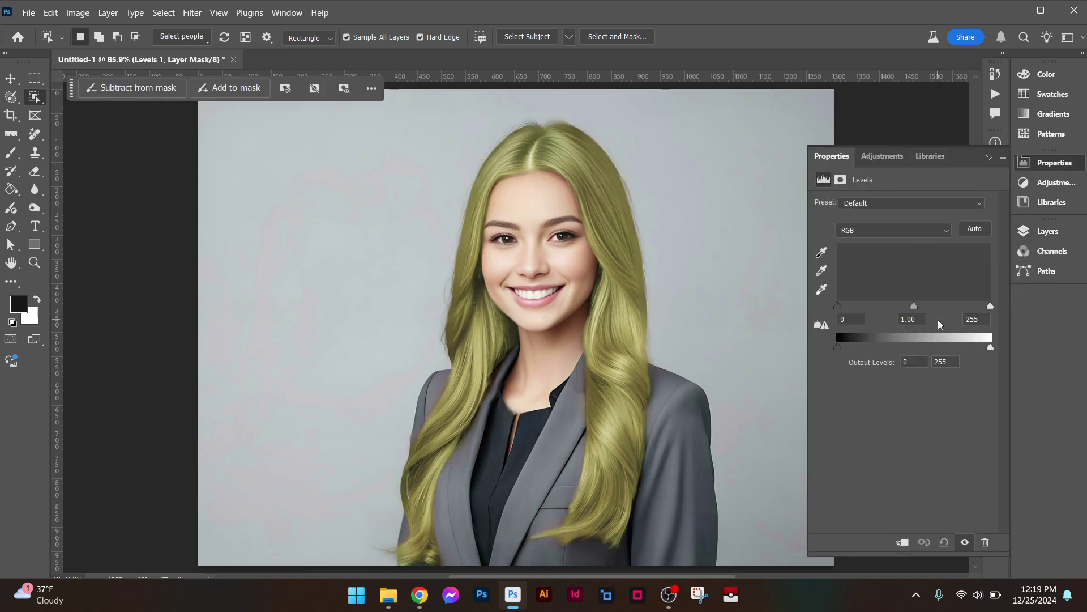
mouse_move(910, 303)
mouse_down()
mouse_move(901, 307)
mouse_move(907, 300)
mouse_up()
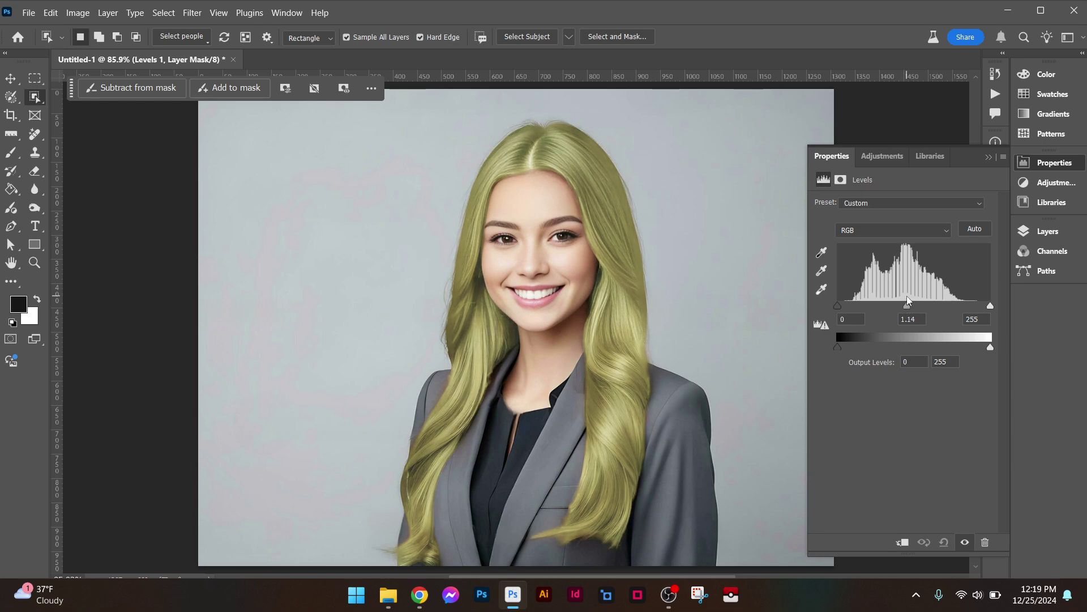
Group the four adjustment layers together with Layer 1 copy.
click(1044, 233)
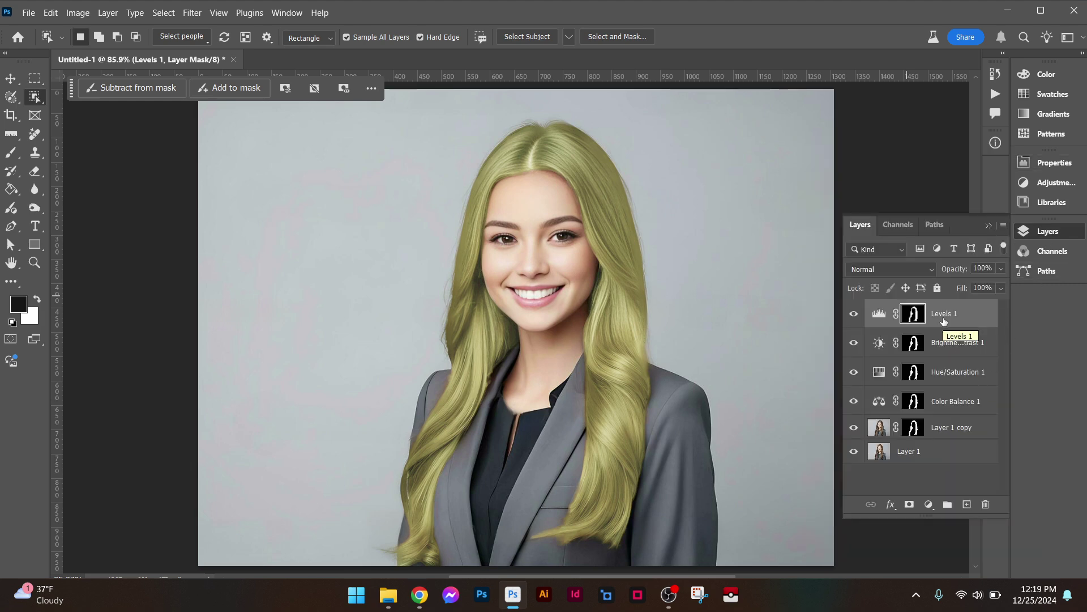
shift+click(938, 430)
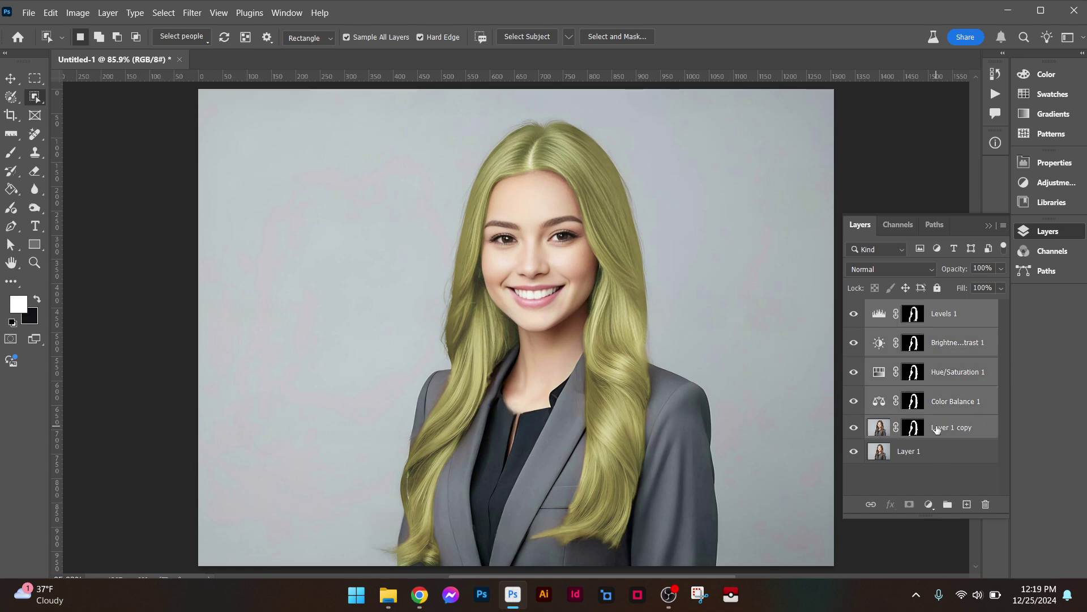
key(ctrl+g)
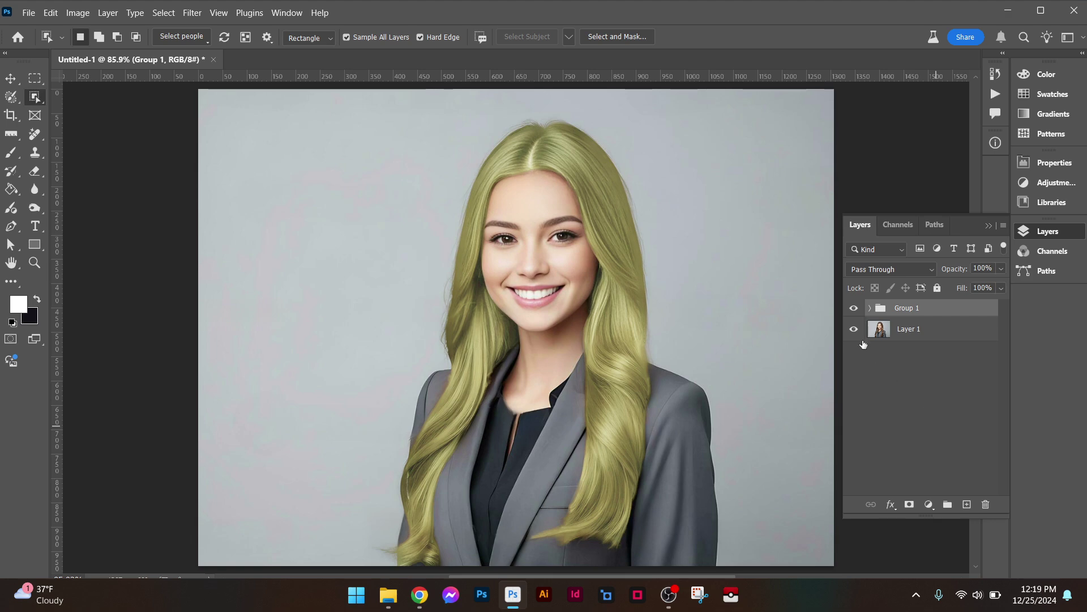
Toggle the visibility of Group 1 repeatedly to compare the original and recolored hair.
click(854, 308)
click(853, 308)
click(853, 308)
click(853, 308)
click(853, 308)
click(854, 308)
click(853, 308)
click(854, 308)
click(854, 308)
click(854, 308)
click(854, 308)
click(854, 308)
Move Layer 1 copy out of Group 1 to the top of the layer stack and hide it.
click(869, 308)
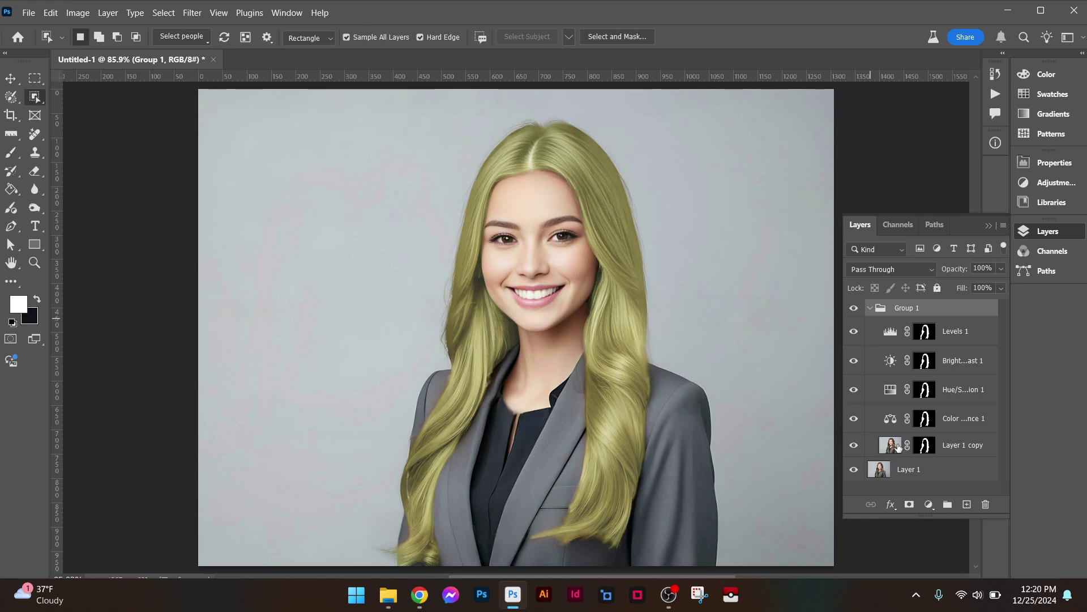
drag(897, 447, 903, 300)
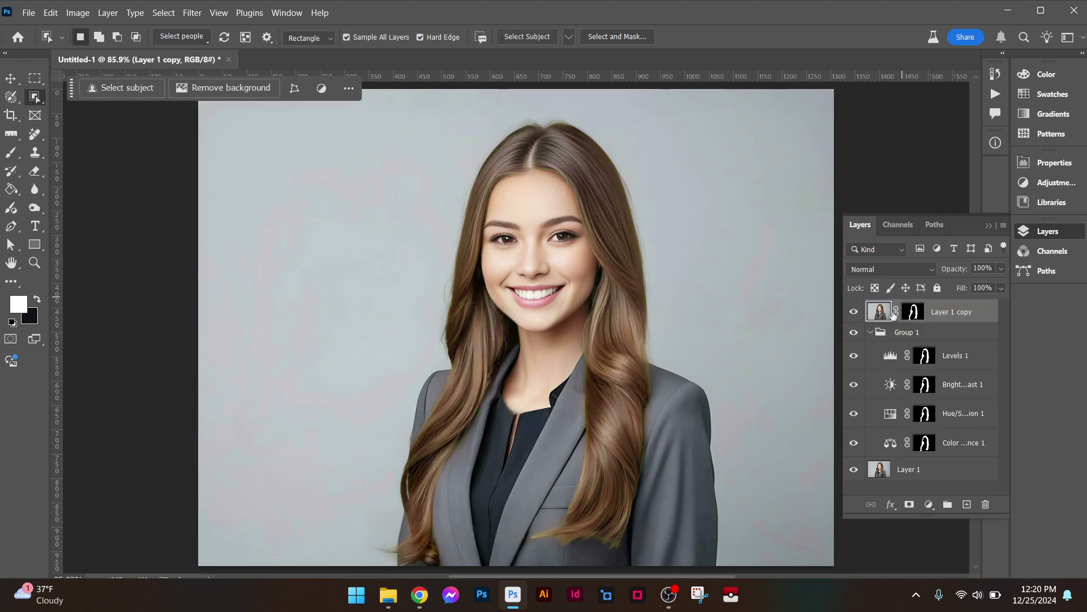
click(854, 312)
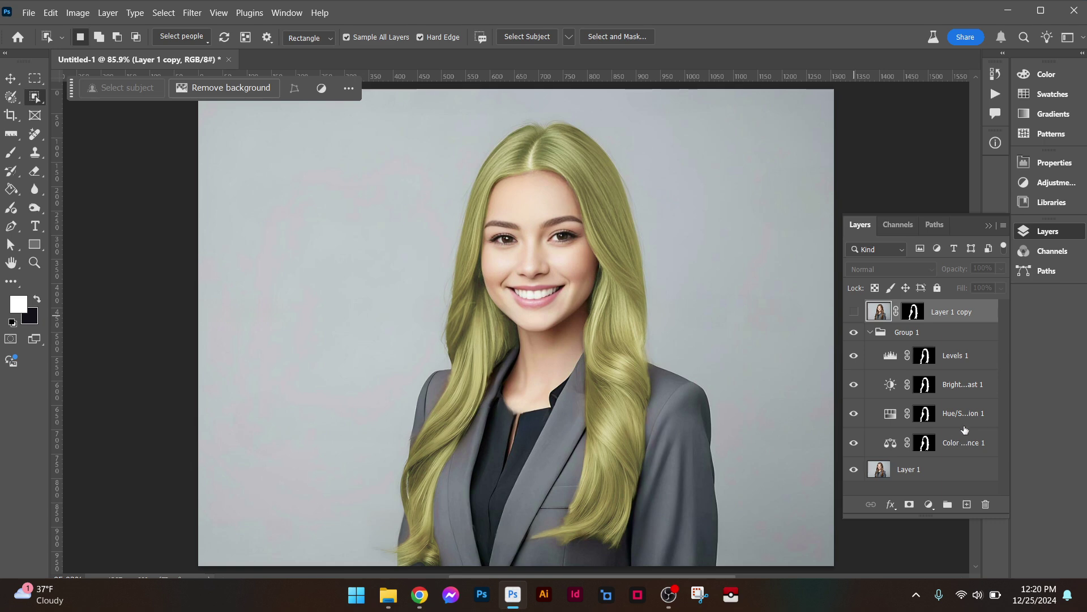
click(871, 333)
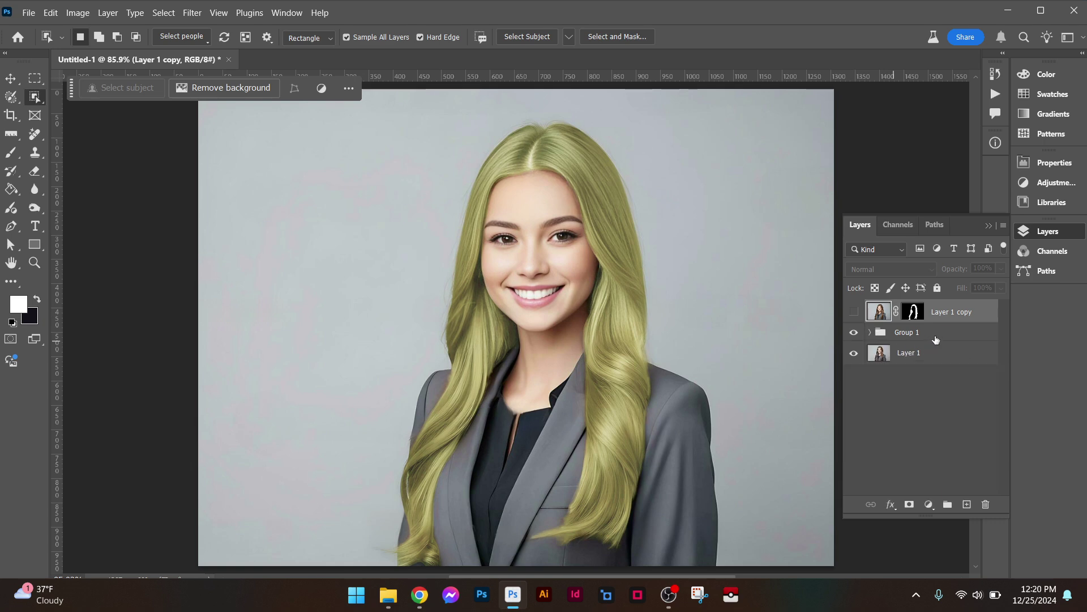
Try a 92% fill on Group 1 and restore it to 100%.
click(935, 339)
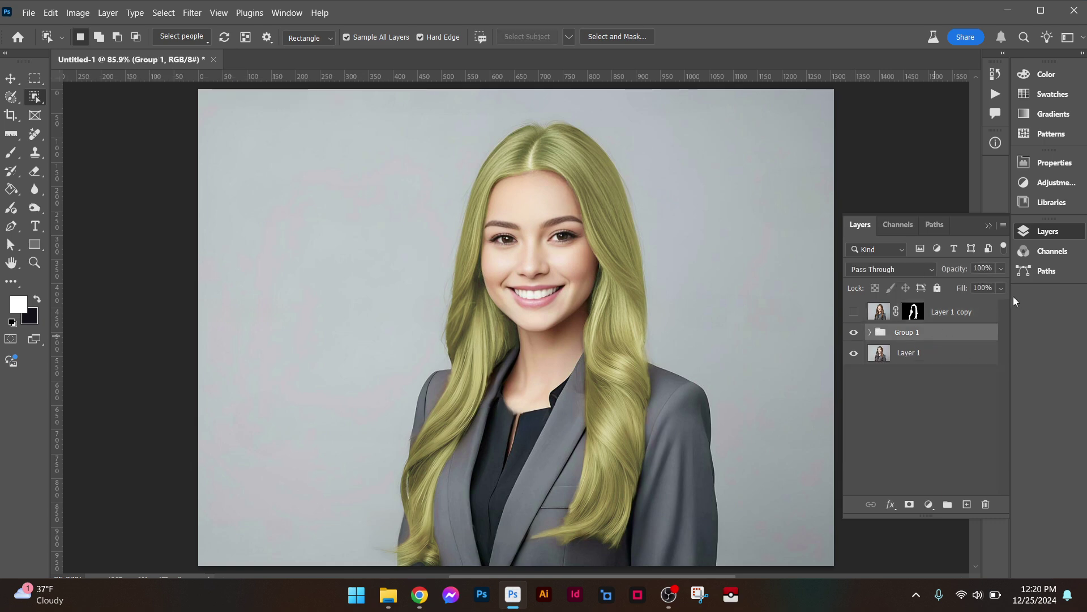
click(983, 288)
text(92)
key(Return)
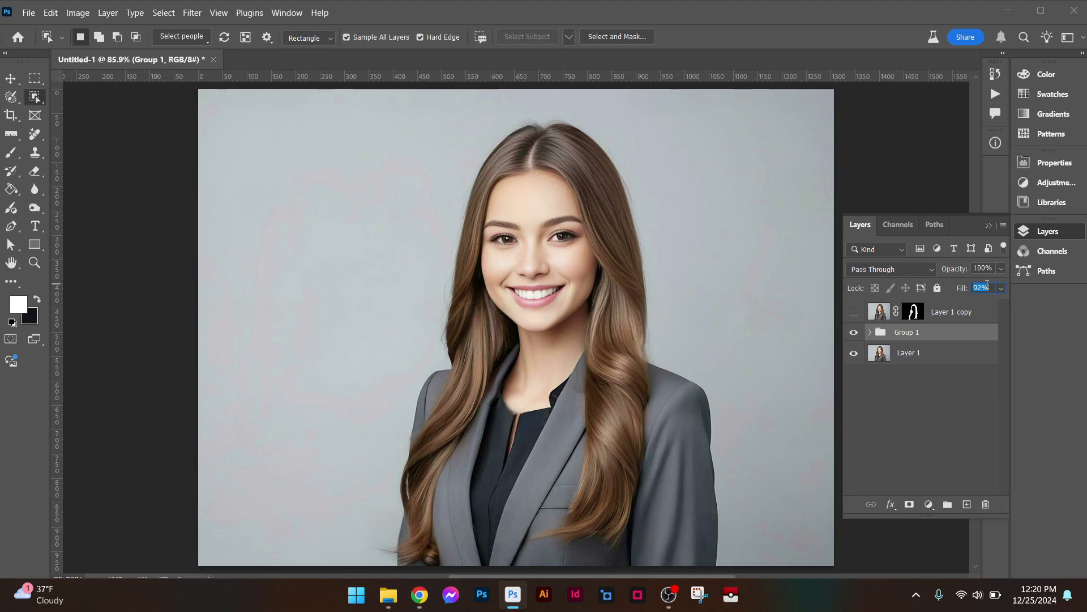
text(100)
key(Return)
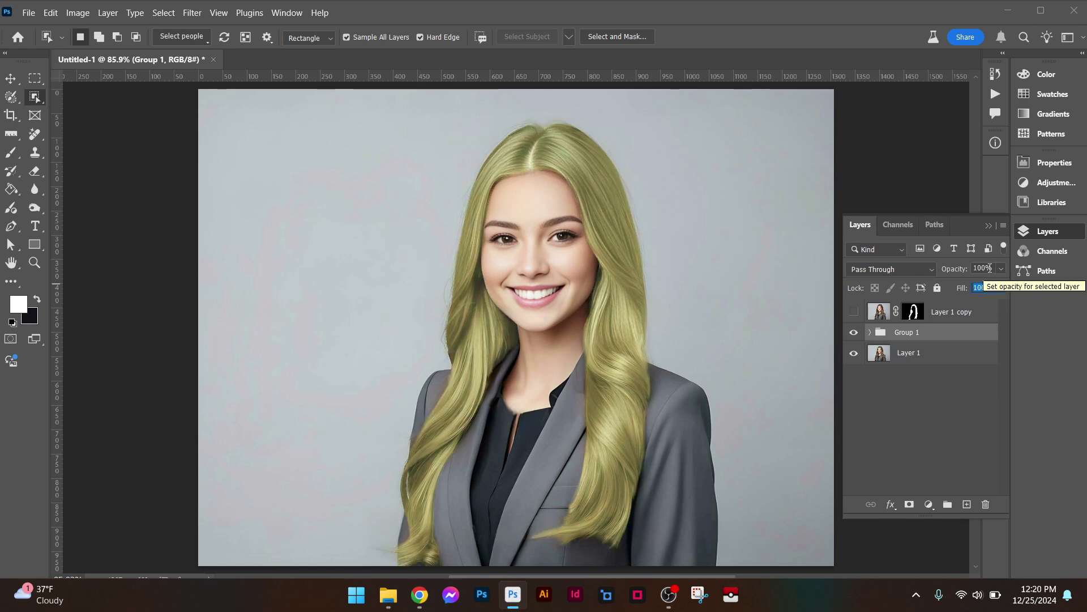
Lower the opacity of Group 1 to 68%.
click(985, 268)
text(95)
key(Return)
key(Down)
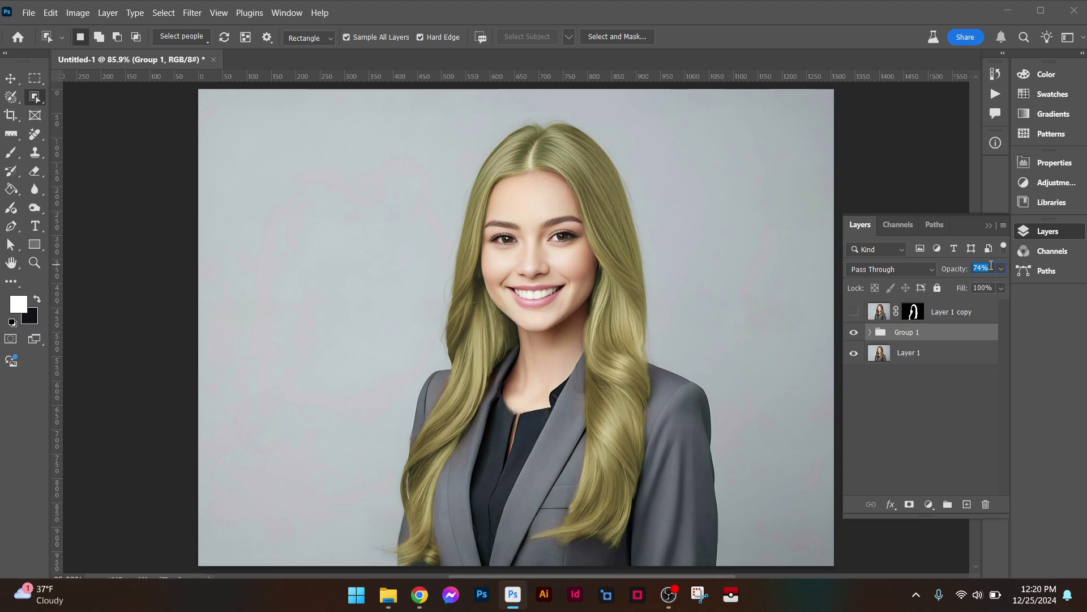
key(Down)
key(Down)
Add a Levels adjustment layer above Group 1 with its midtone input at 1.13 and clip it to the group.
click(929, 504)
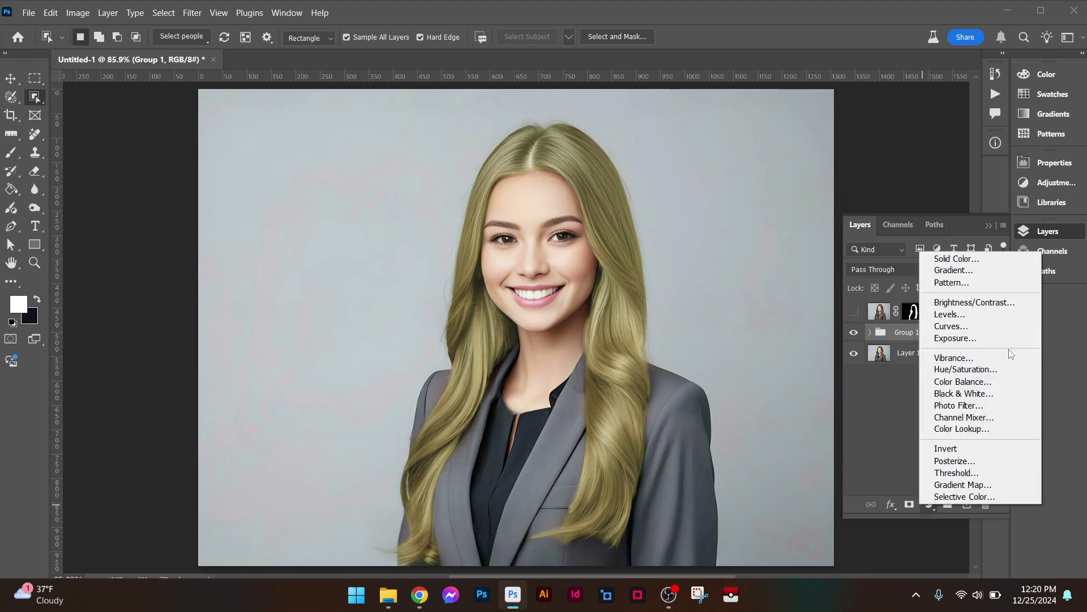
click(996, 317)
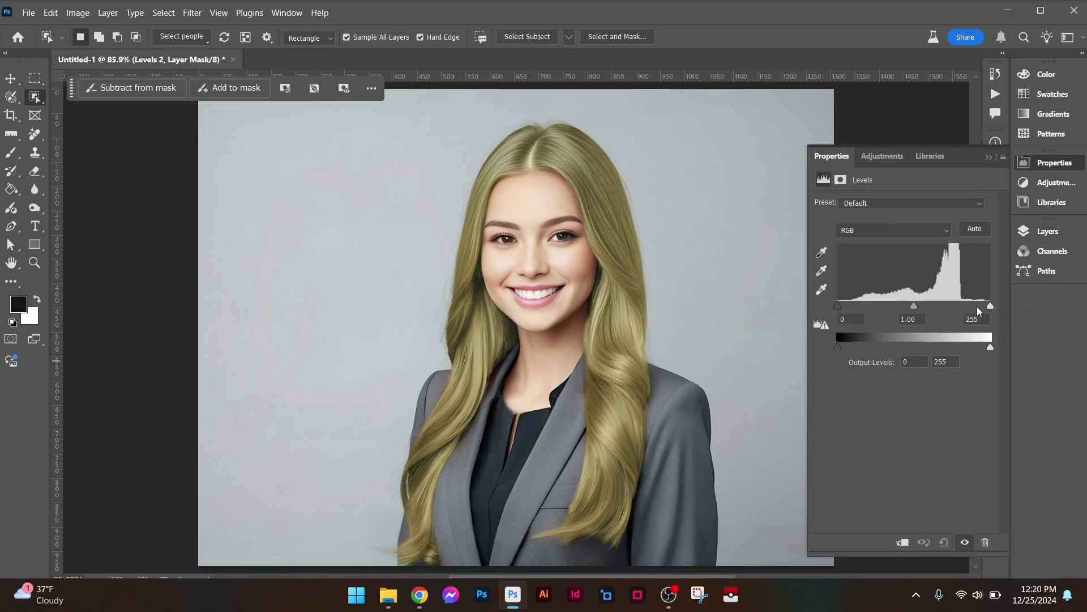
drag(919, 310, 909, 312)
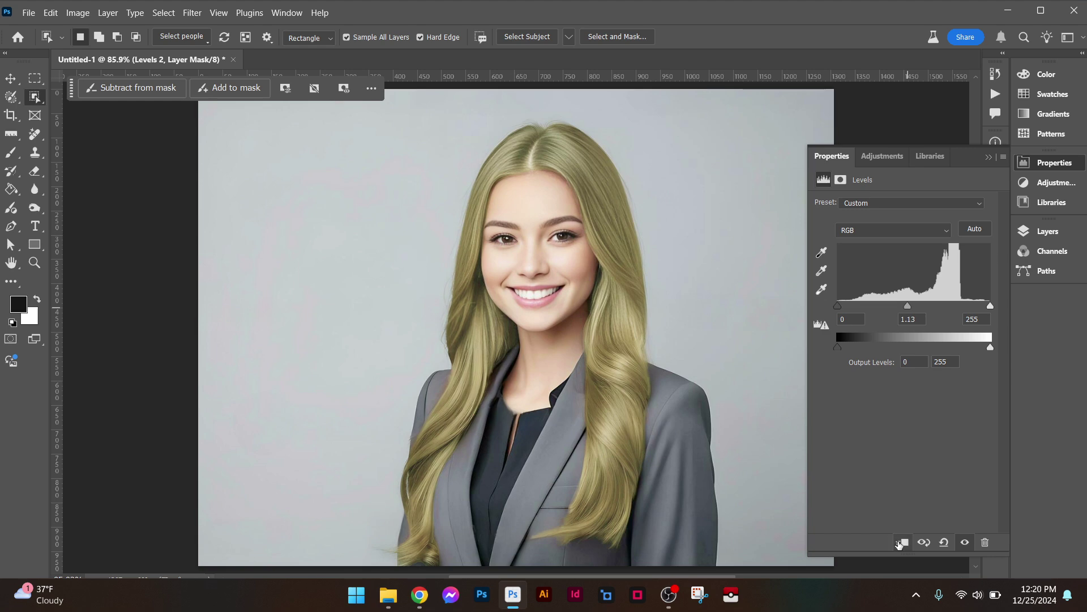
click(903, 542)
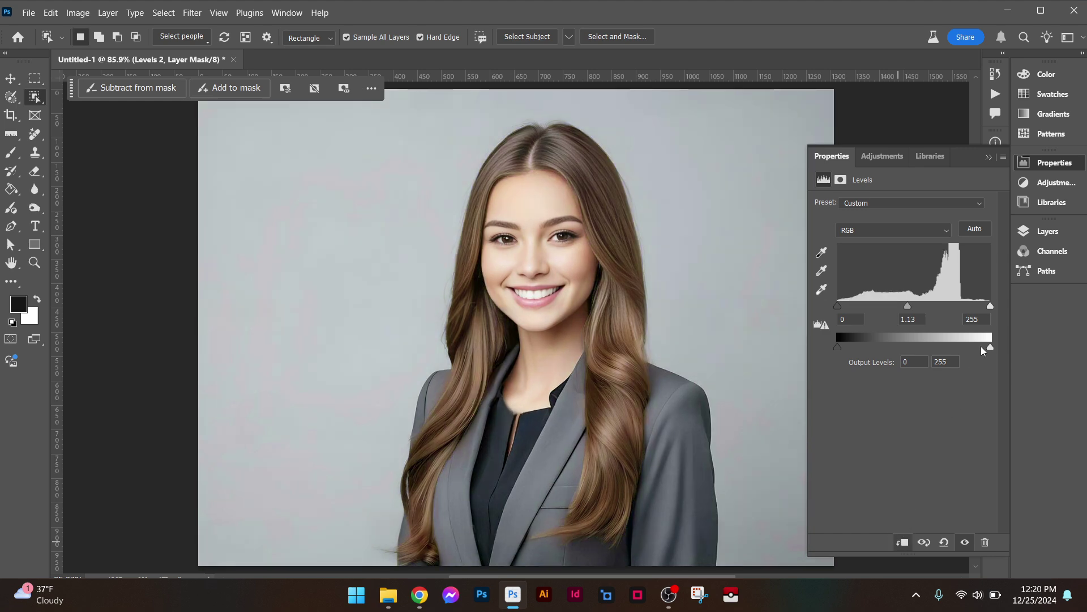
Expand Group 1, hide the Levels layer clipped to it, and select the group.
click(1047, 231)
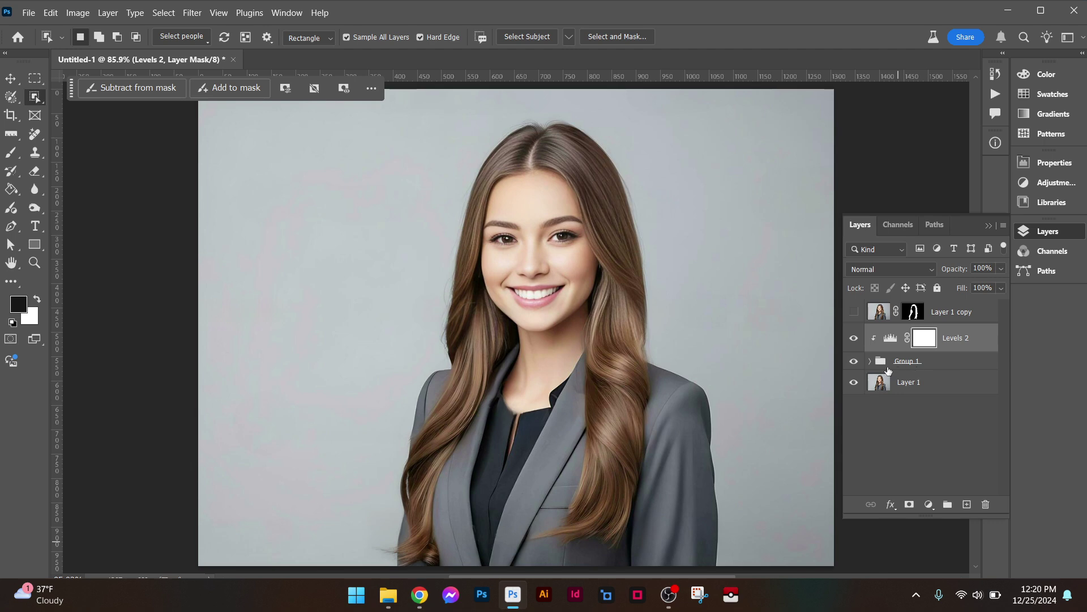
click(869, 362)
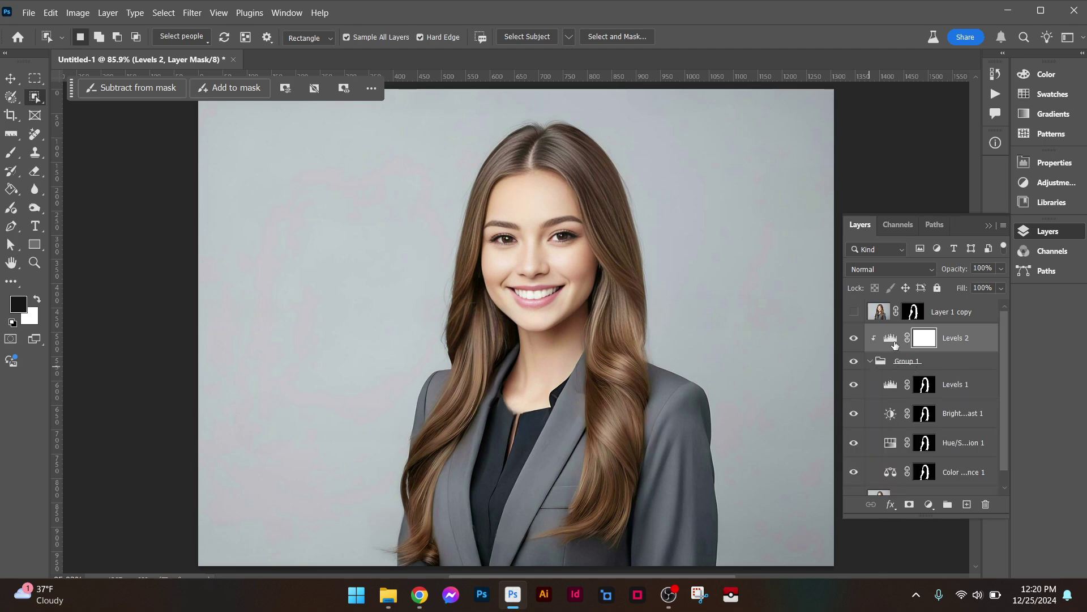
click(852, 338)
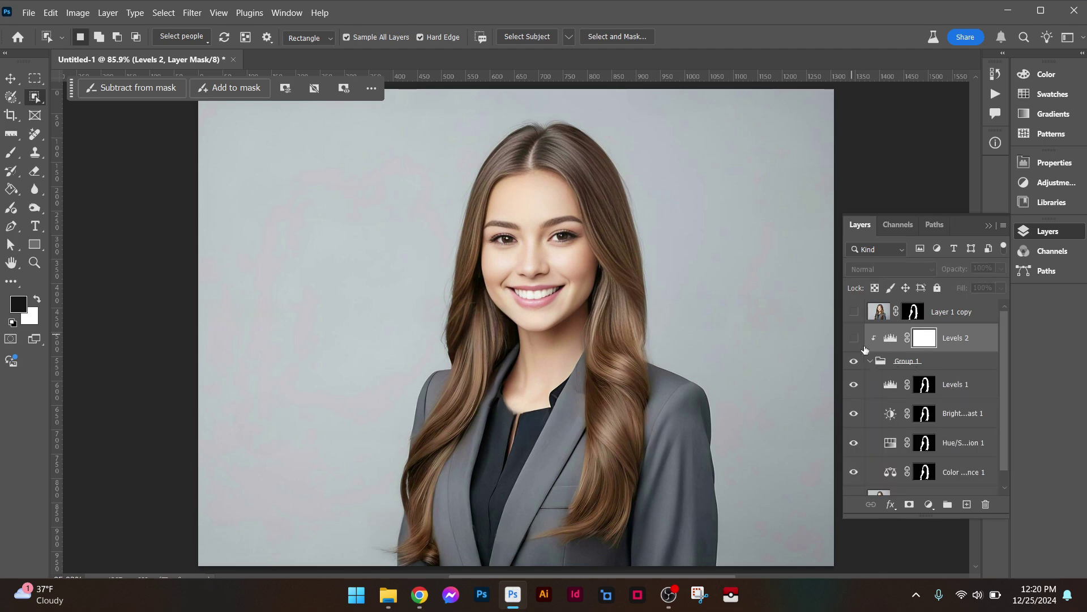
click(956, 362)
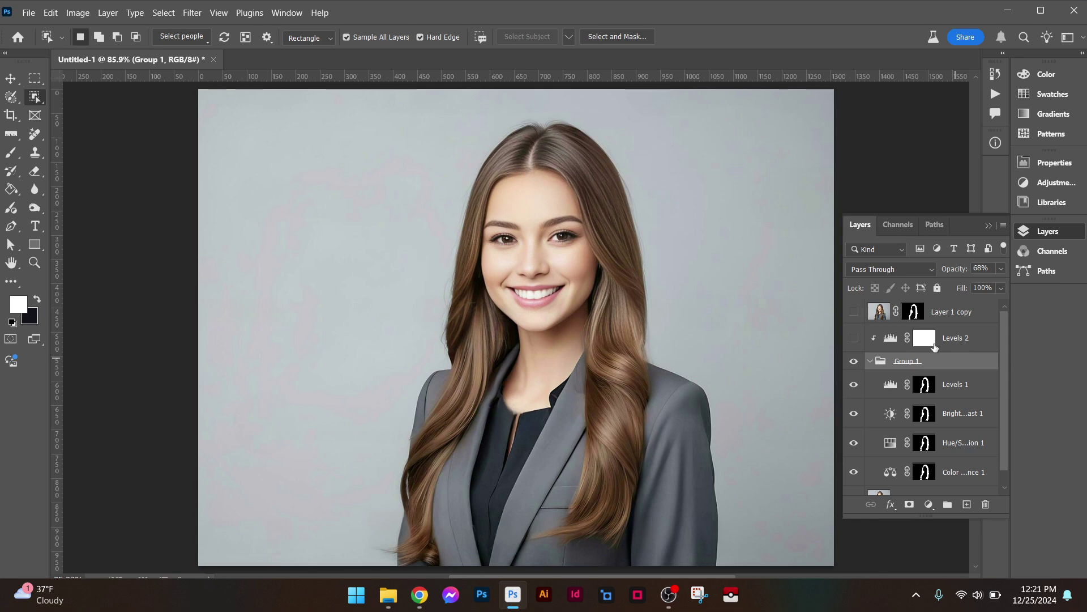
Delete the hidden Levels 2 adjustment layer above Group 1.
drag(935, 345, 967, 502)
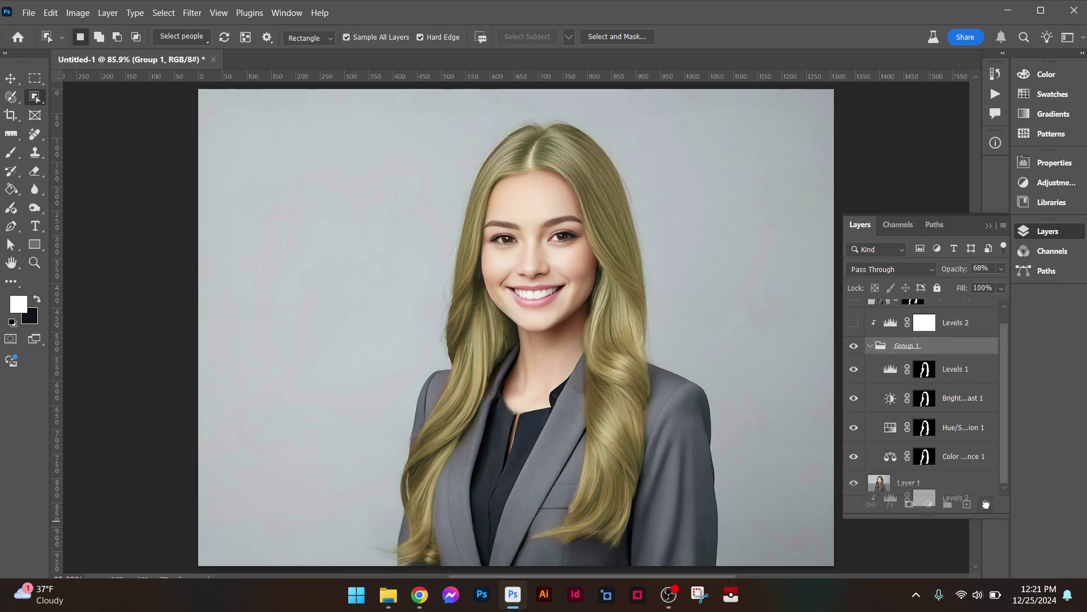
click(986, 504)
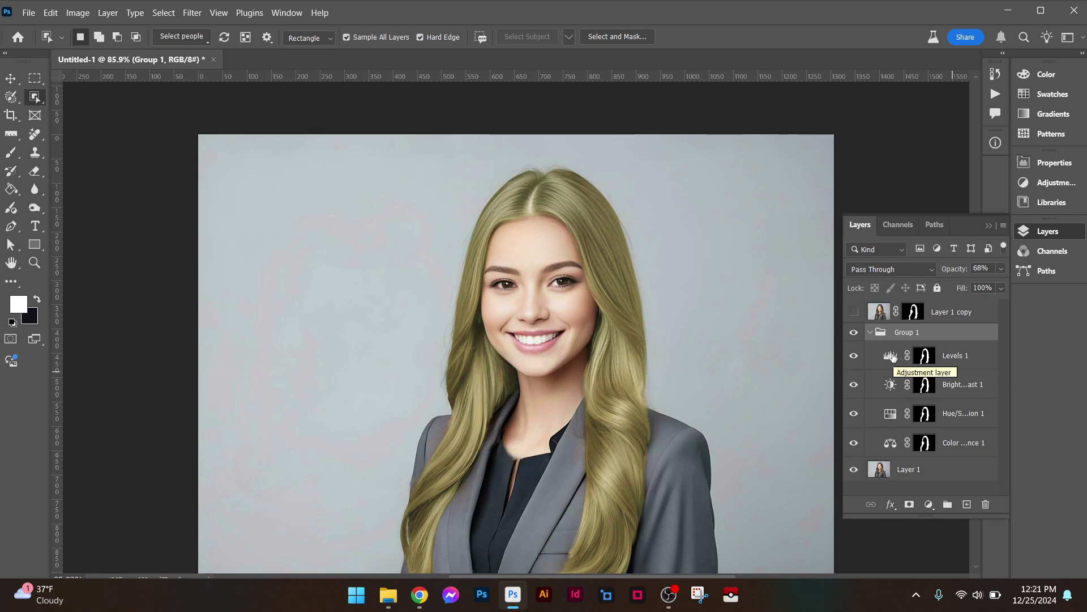
Brighten the hair slightly by adjusting the midtone input of the Levels 1 layer inside Group 1.
double_click(891, 356)
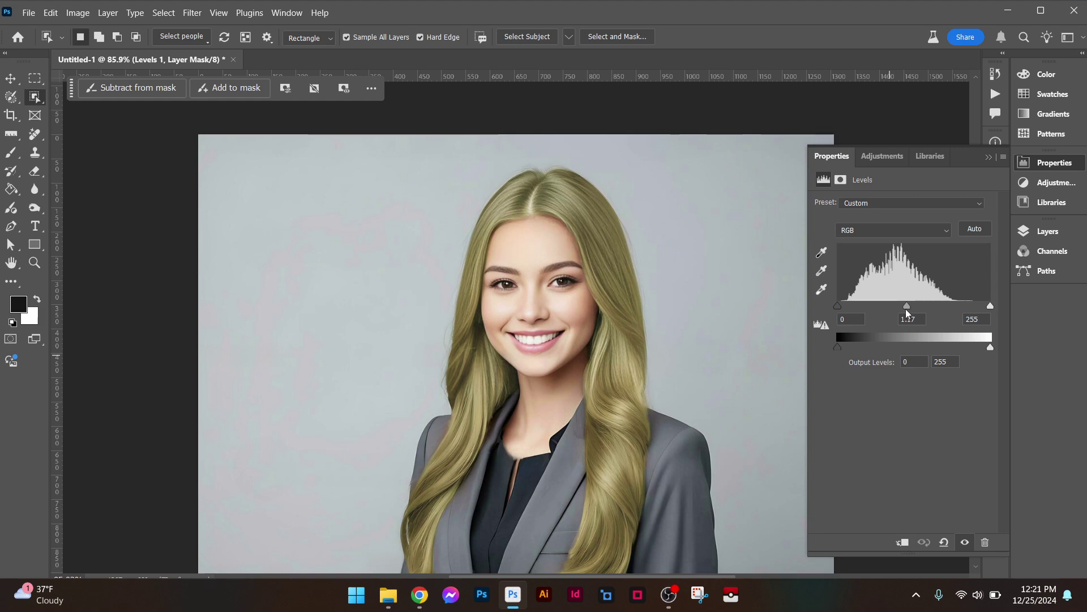
drag(906, 309, 900, 309)
click(1045, 233)
Raise the contrast of the Brightness/Contrast 1 layer inside Group 1.
double_click(892, 386)
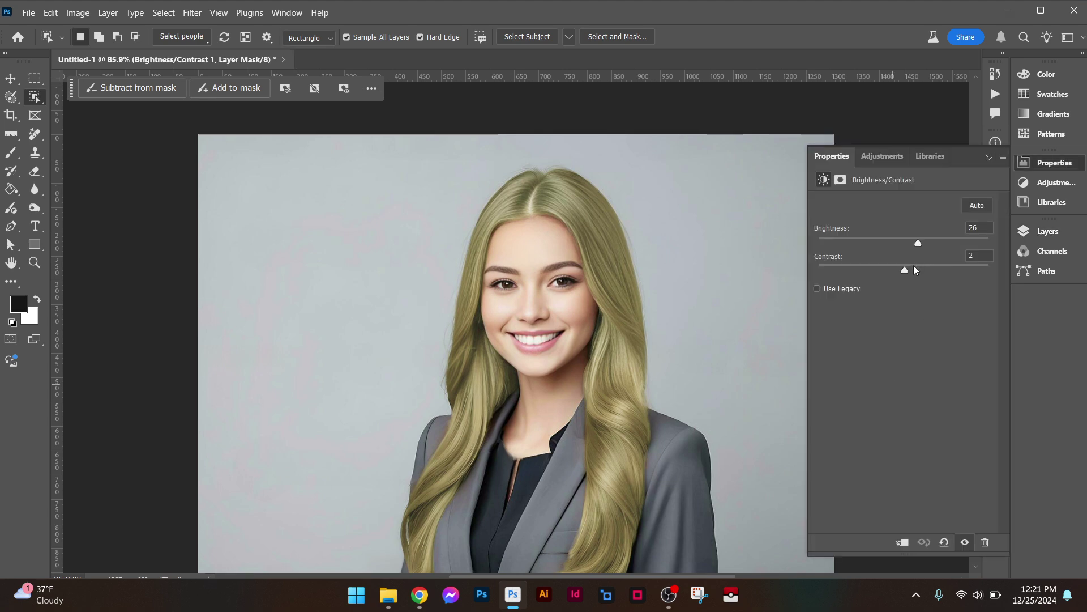
mouse_move(907, 271)
mouse_down()
mouse_move(921, 273)
mouse_move(913, 242)
mouse_move(922, 270)
mouse_up()
click(1028, 238)
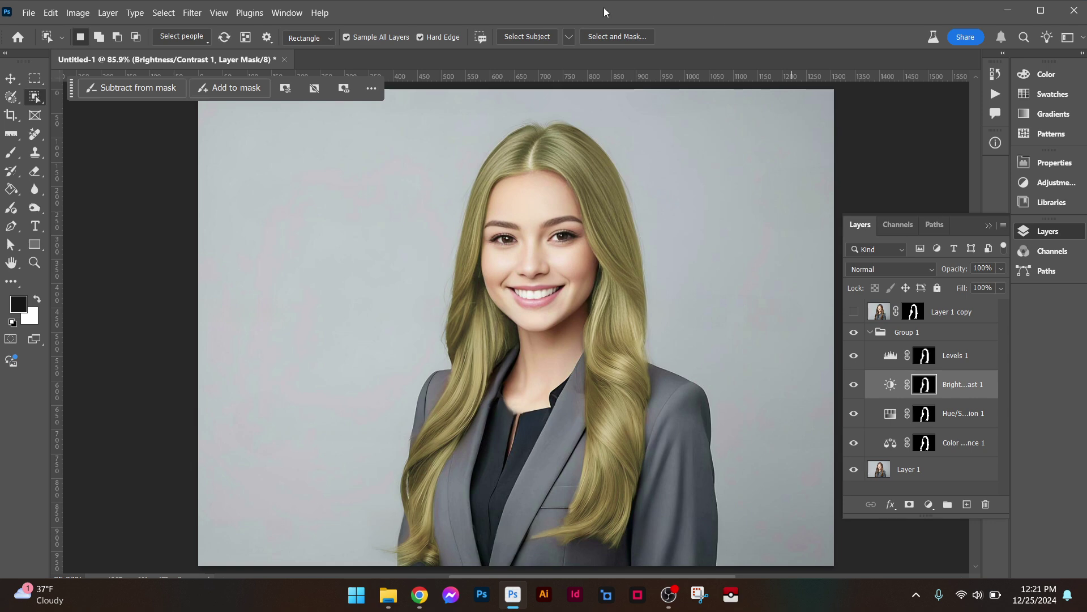
Collapse Group 1 and toggle its visibility to compare the portrait with and without the hair adjustments.
click(187, 35)
click(870, 332)
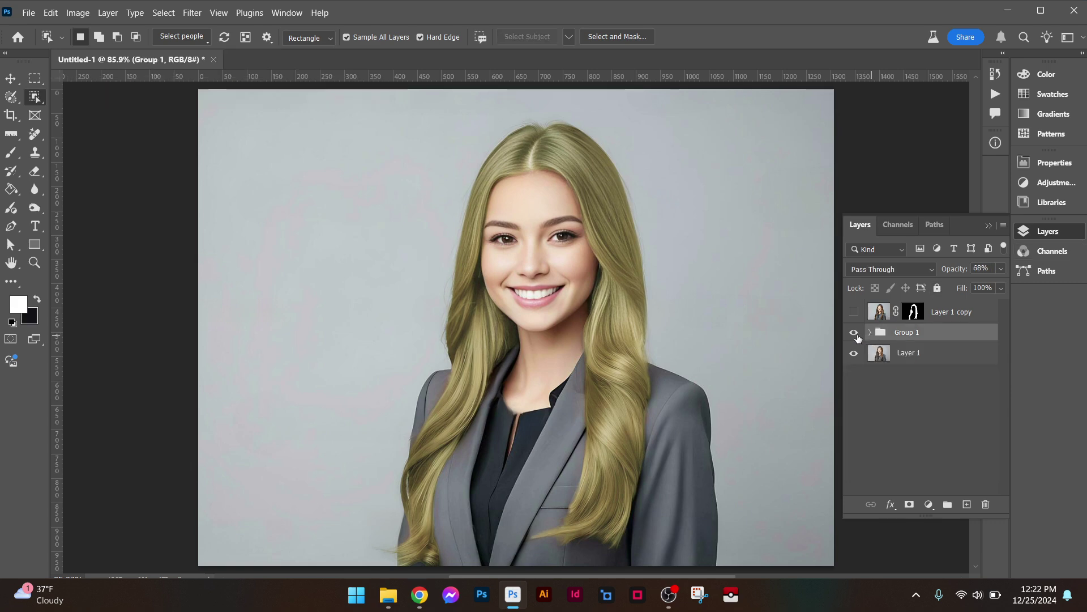
click(856, 337)
click(856, 337)
click(855, 335)
click(855, 332)
click(855, 333)
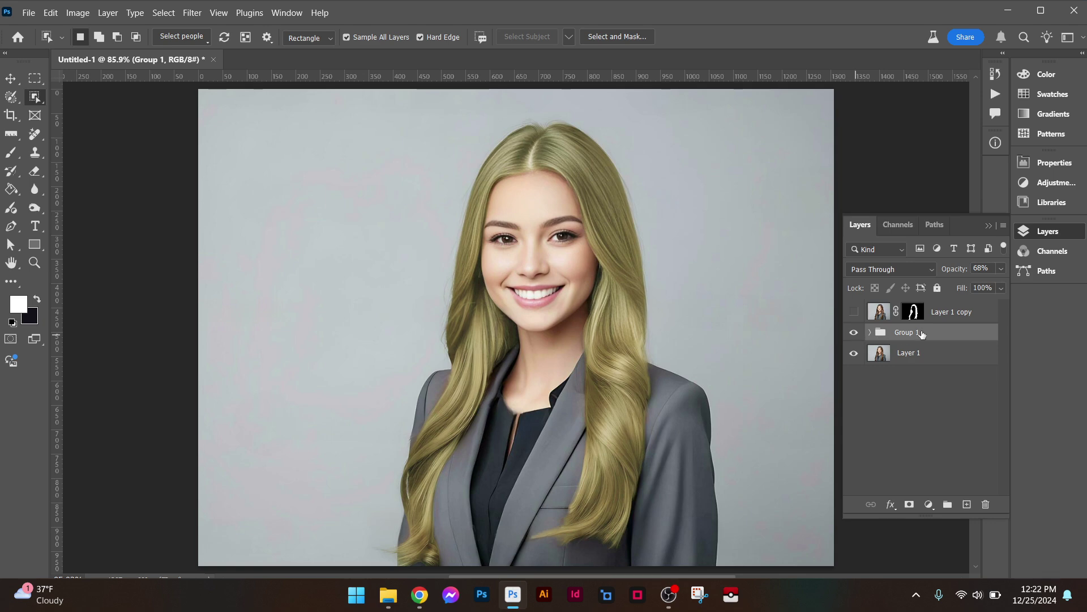
Lower the saturation of the Hue/Saturation 1 layer inside Group 1 to -62.
click(870, 333)
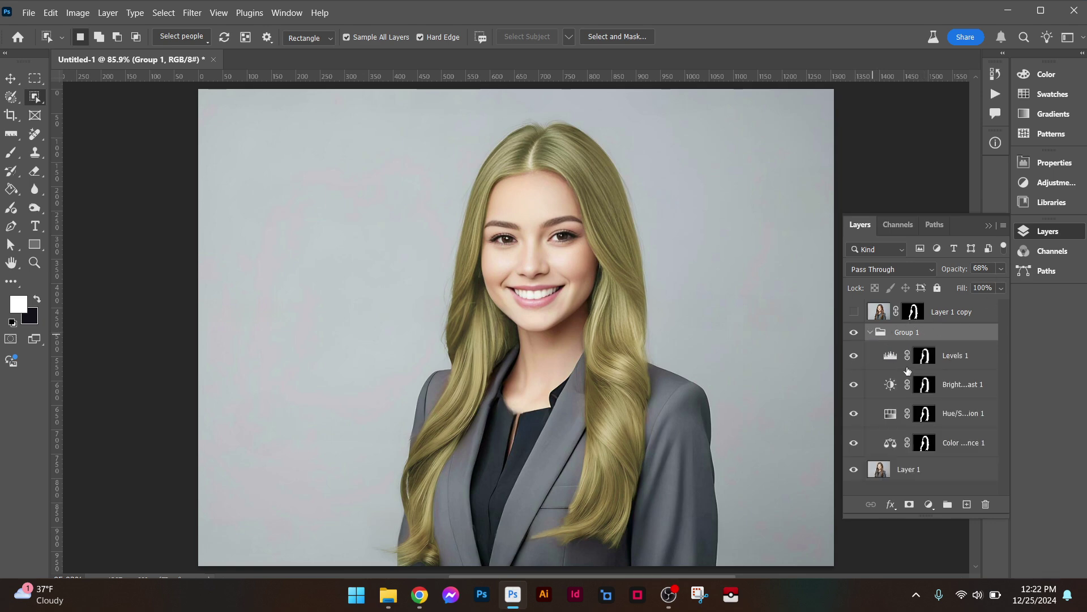
double_click(889, 416)
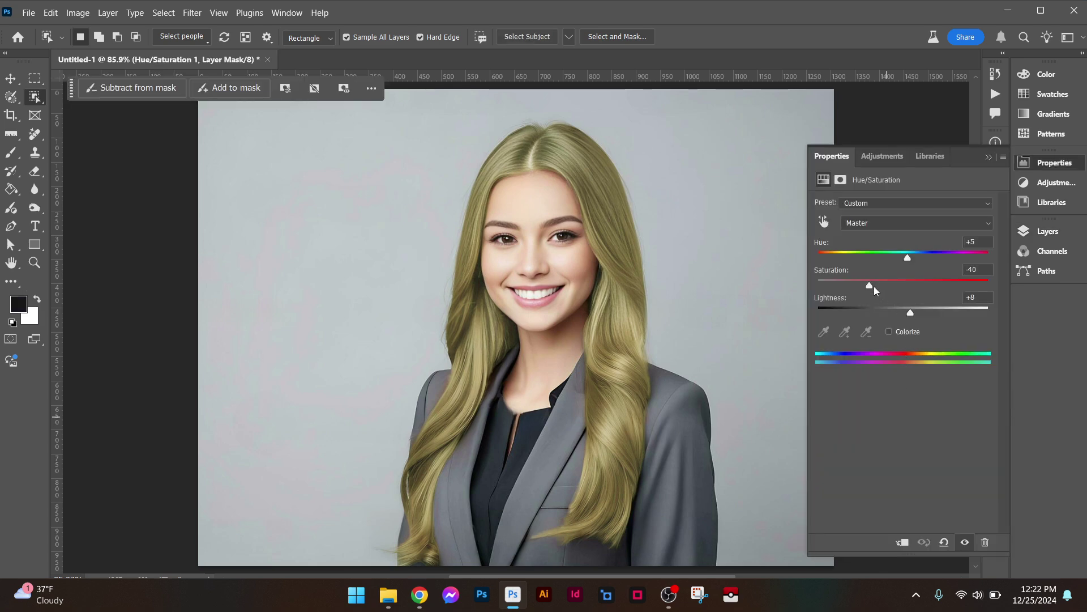
mouse_move(869, 285)
mouse_down()
mouse_move(823, 298)
mouse_move(1005, 288)
mouse_move(853, 289)
mouse_up()
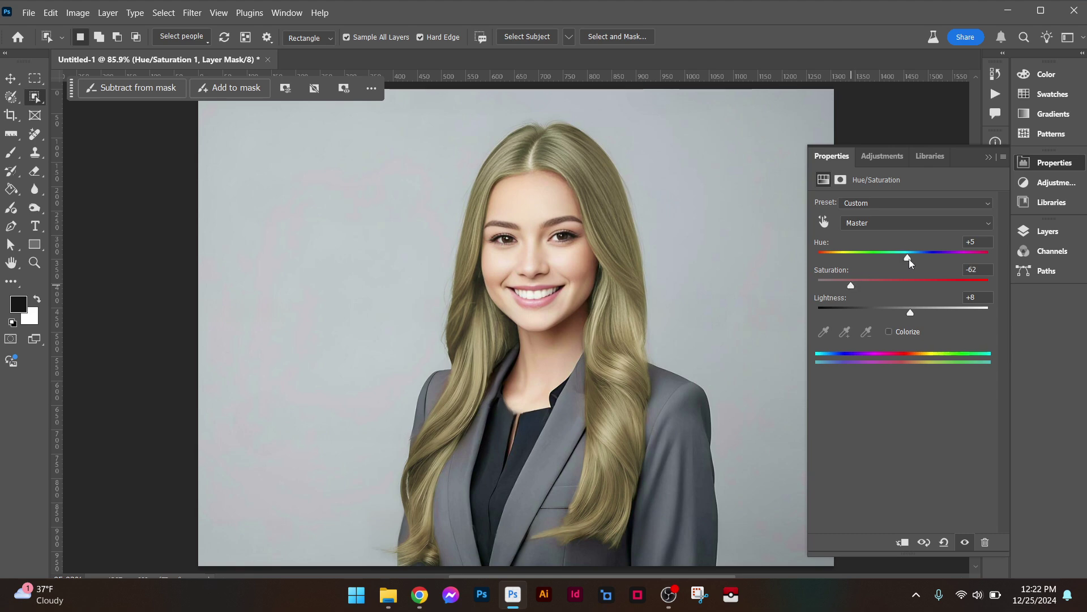
Try a hue of -15 on the Hue/Saturation 1 layer, set the hue to 0, and collapse Group 1.
mouse_move(911, 262)
mouse_down()
mouse_move(816, 261)
mouse_move(974, 258)
mouse_move(891, 258)
mouse_up()
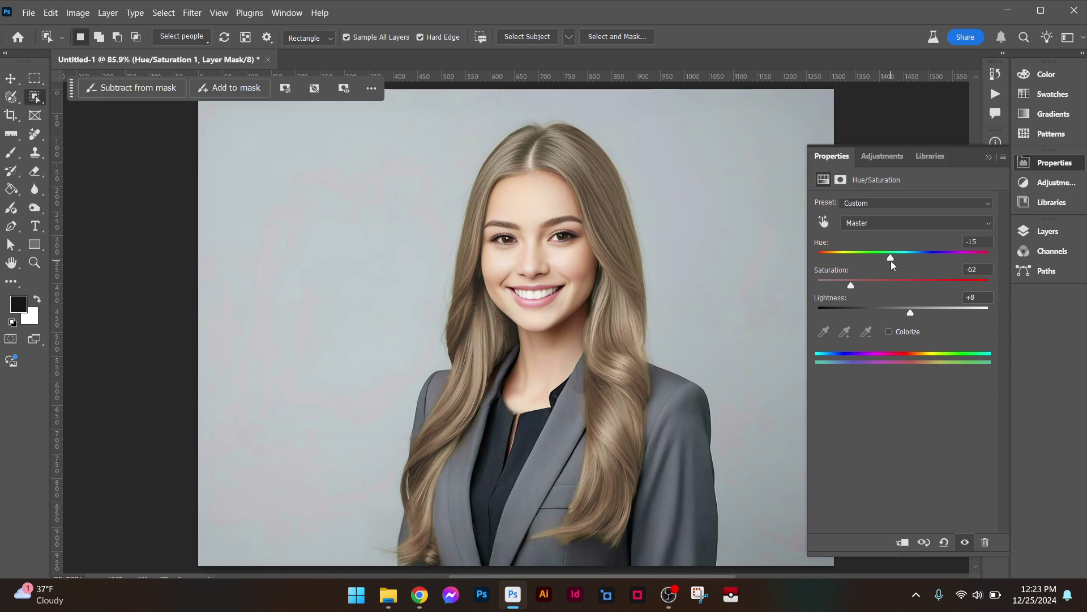
click(976, 243)
text(-)
text(0)
text(0)
drag(850, 287, 853, 295)
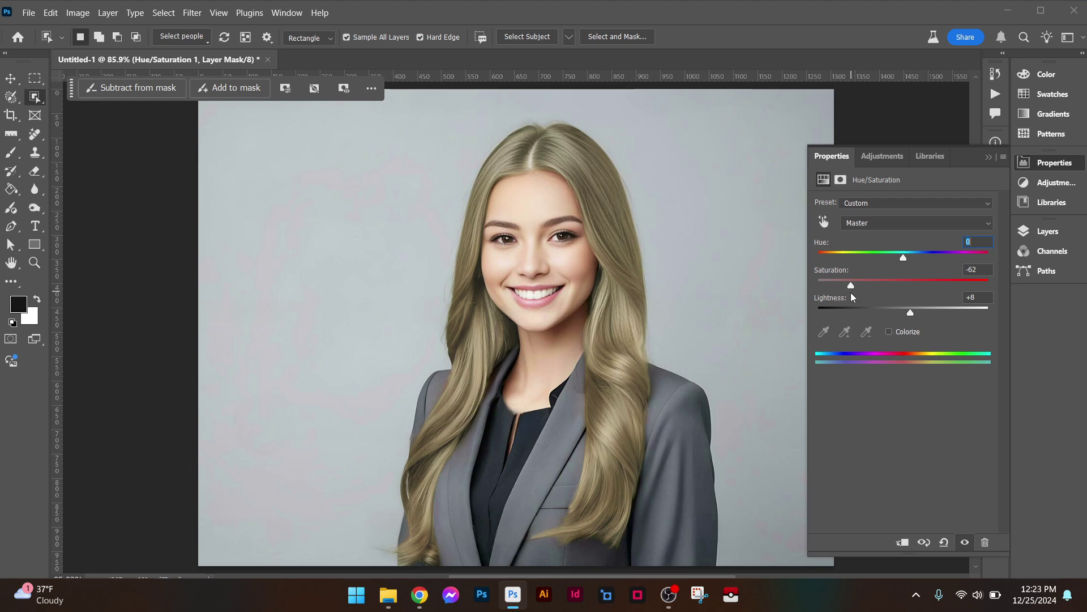
click(1026, 232)
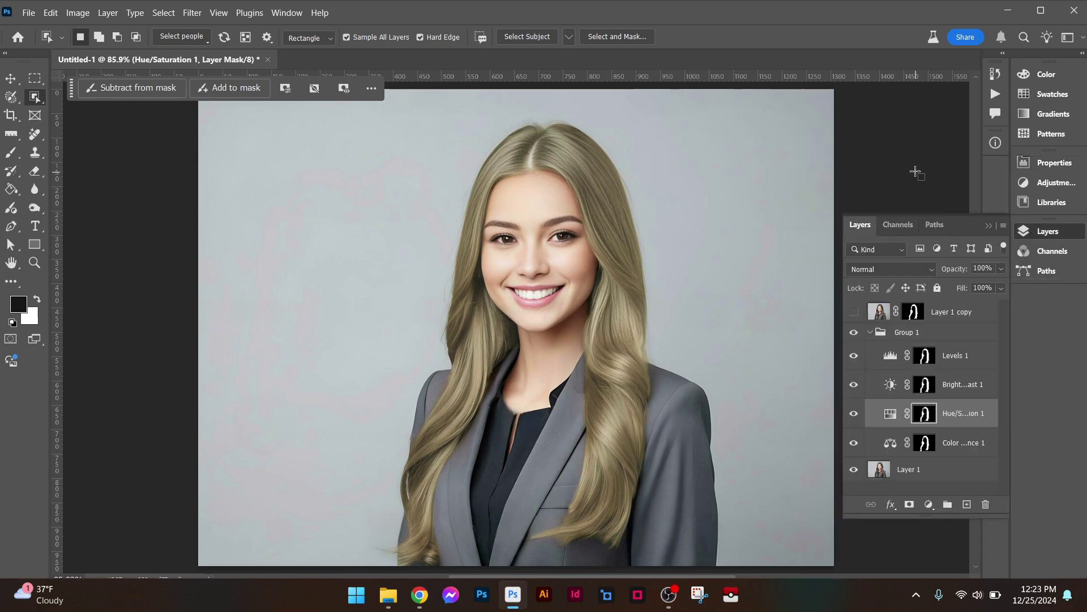
click(870, 334)
click(1041, 232)
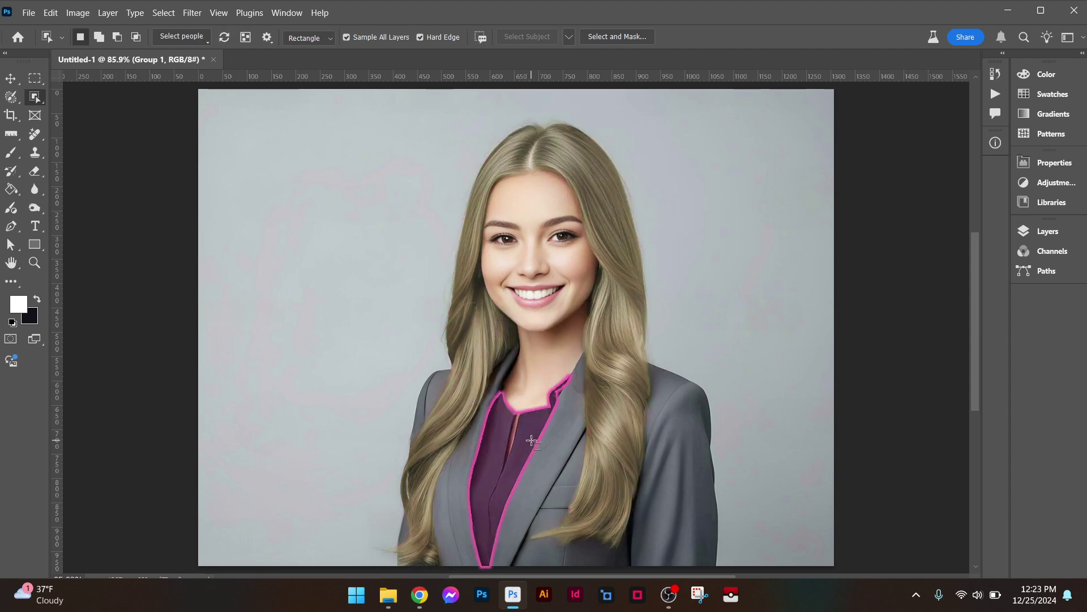
click(558, 452)
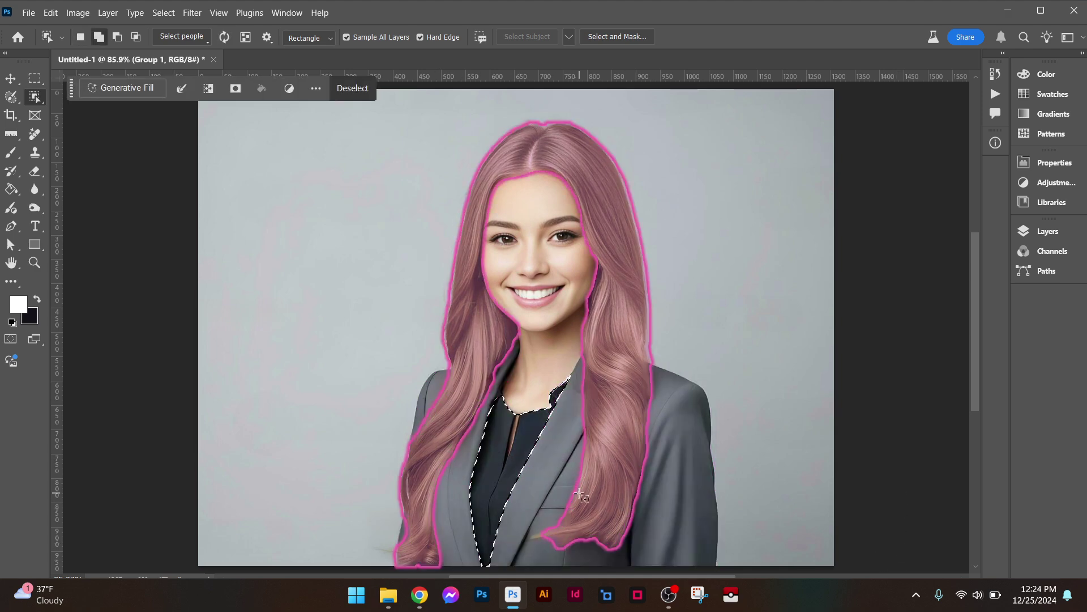
key(shift)
shift+click(552, 491)
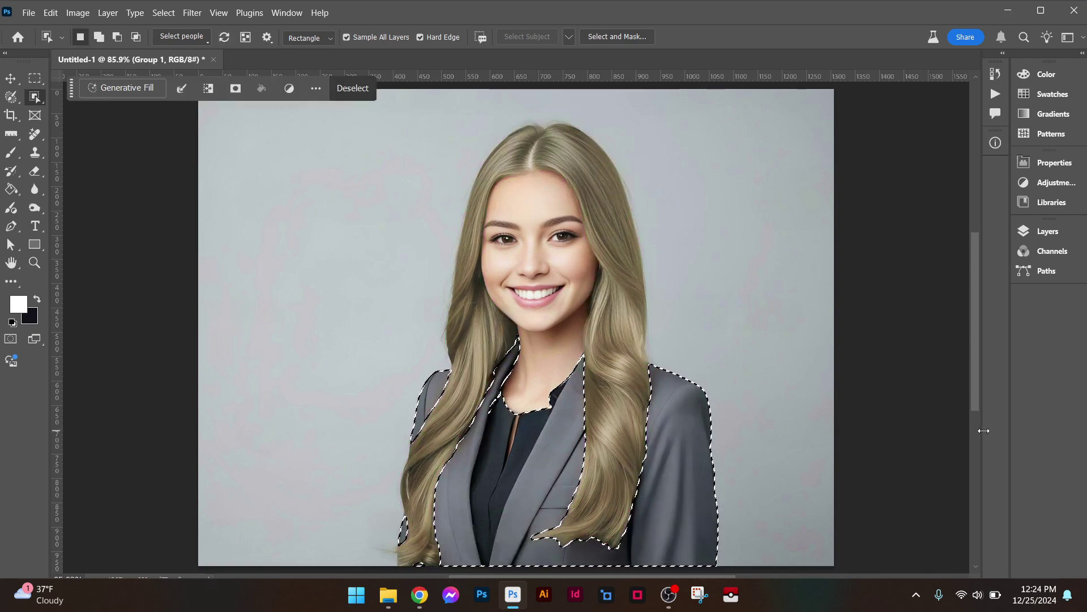
key(ctrl+z)
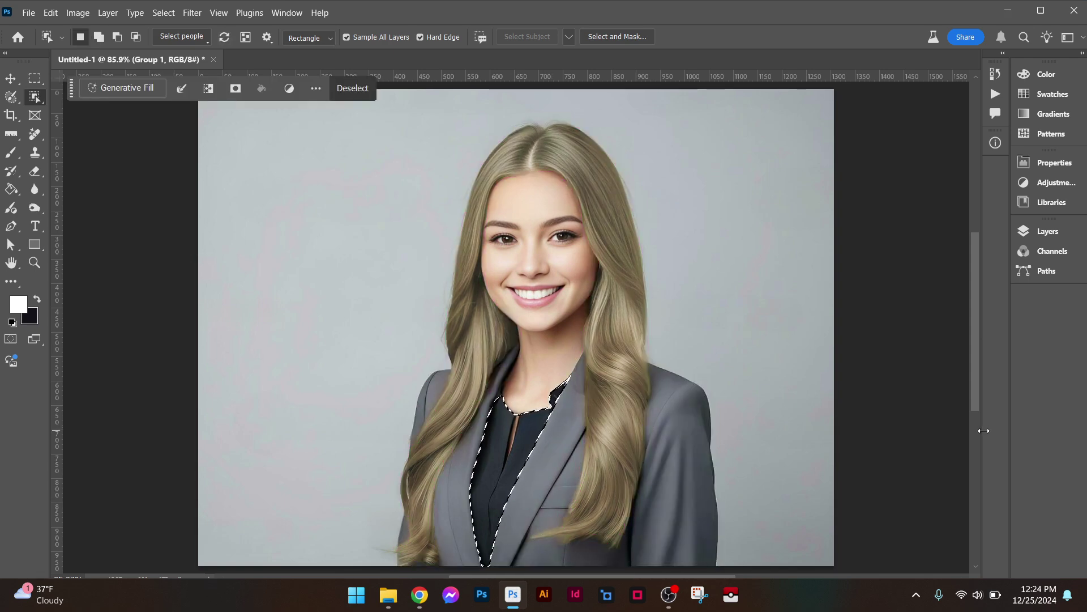
key(ctrl+d)
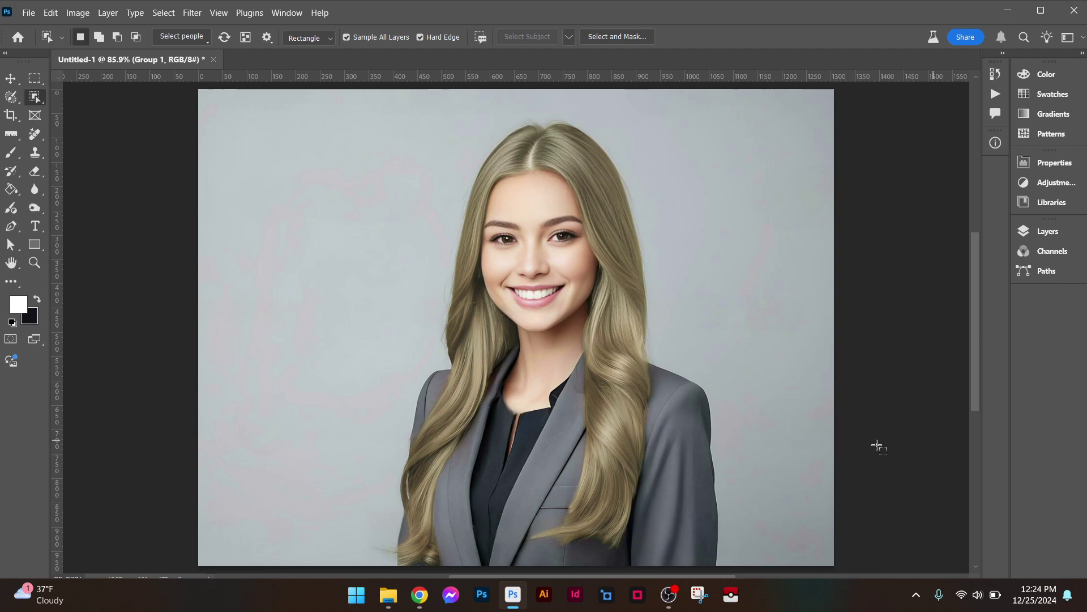
Select the woman's gray suit jacket with the Object Selection tool and collapse Group 1.
click(689, 475)
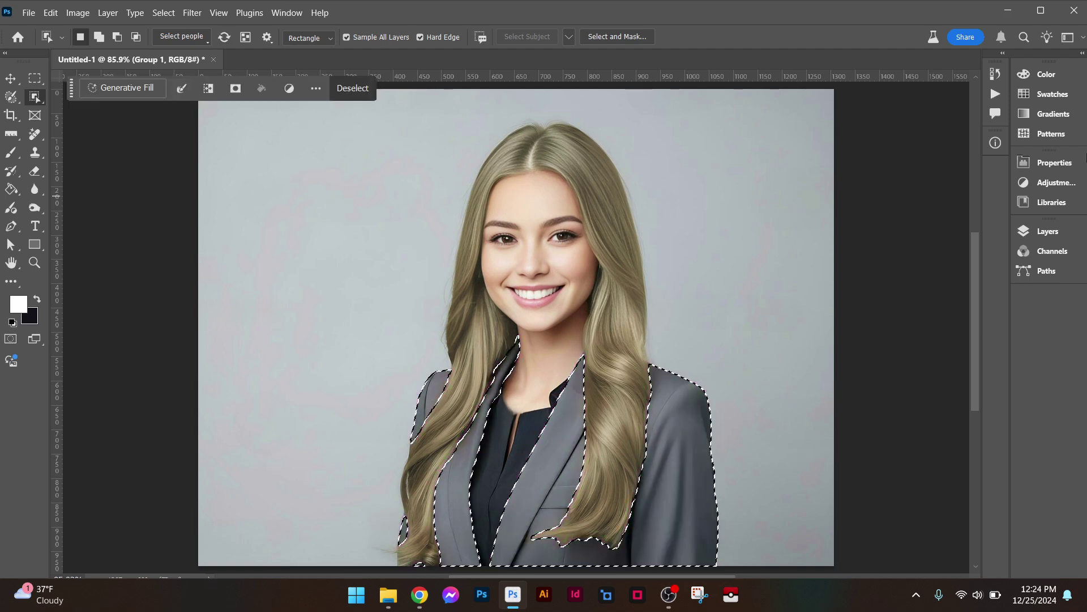
click(1030, 230)
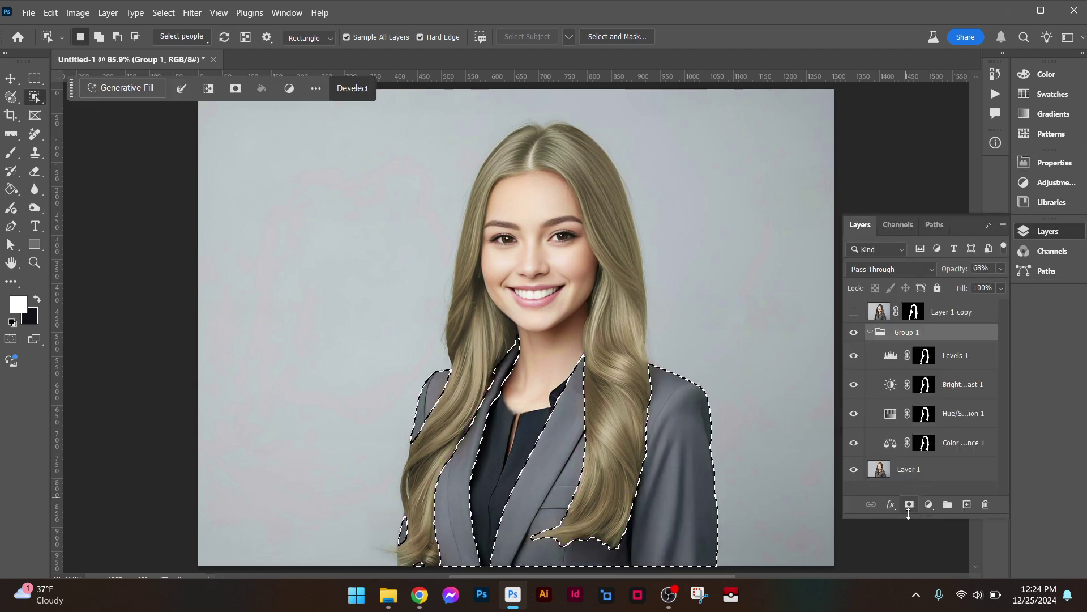
click(871, 333)
click(930, 388)
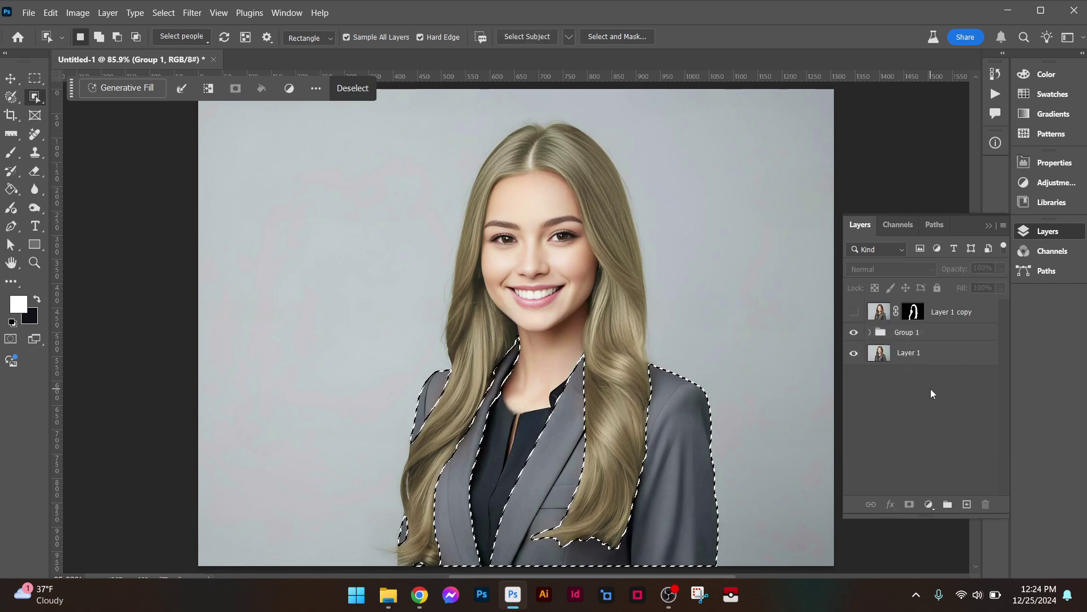
click(937, 354)
click(928, 504)
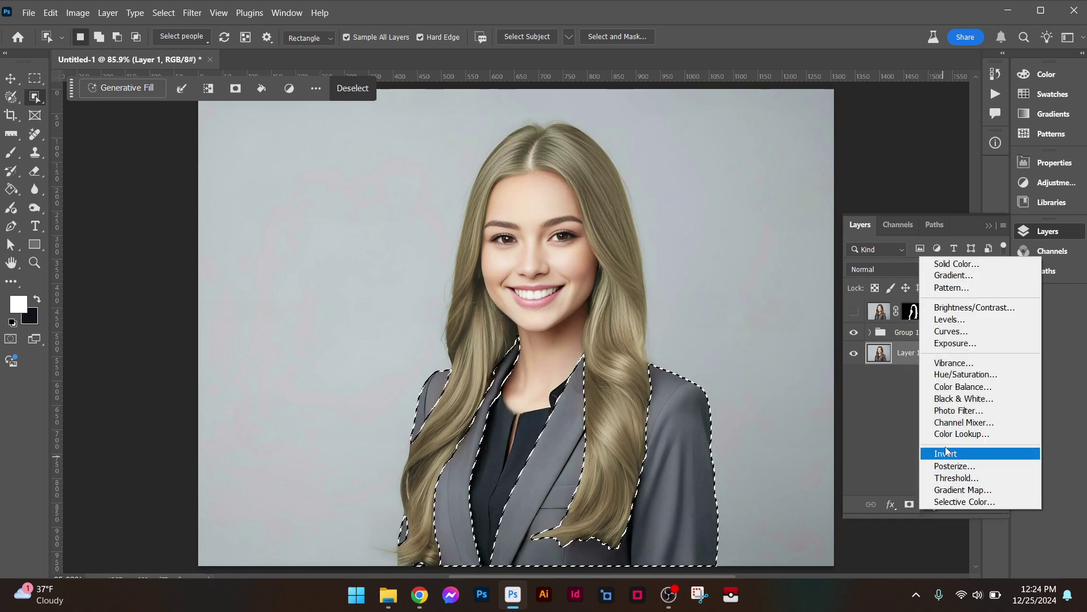
click(961, 388)
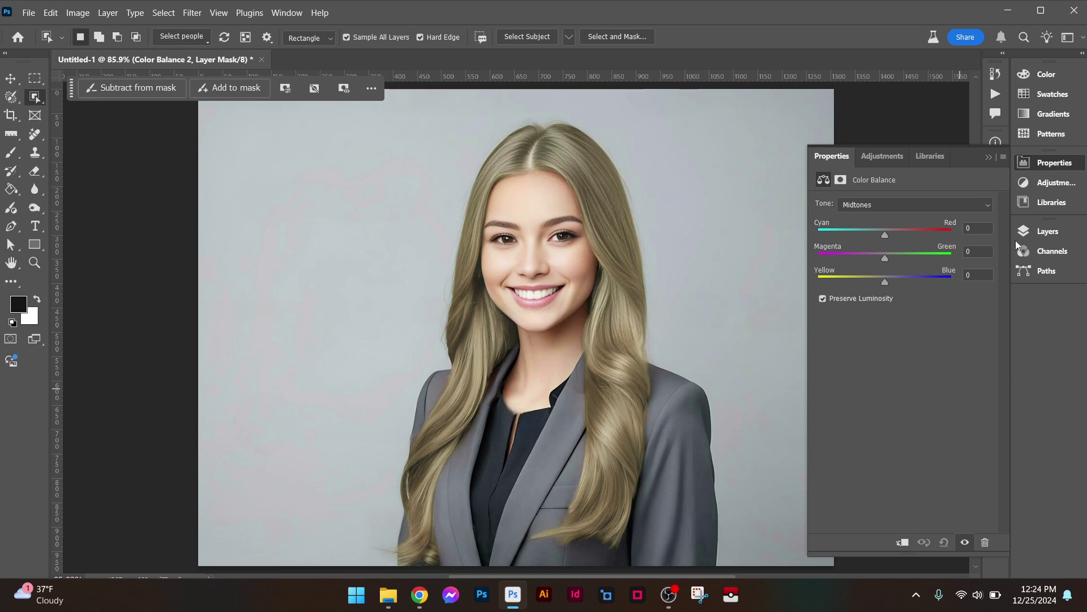
key(ctrl+z)
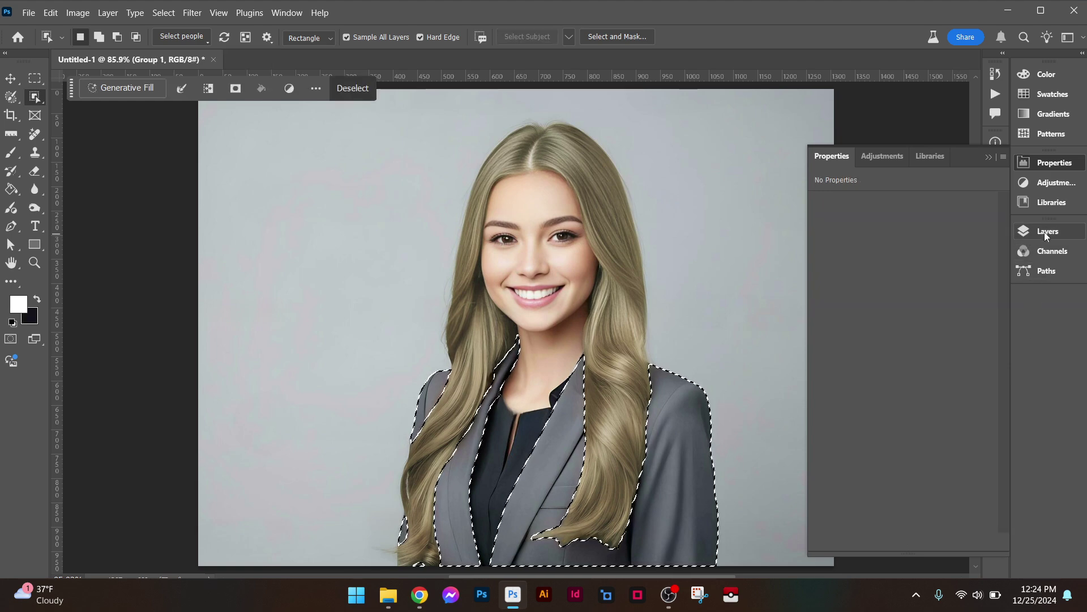
Add a Hue/Saturation adjustment layer above Group 1, masked to the jacket selection.
click(1048, 232)
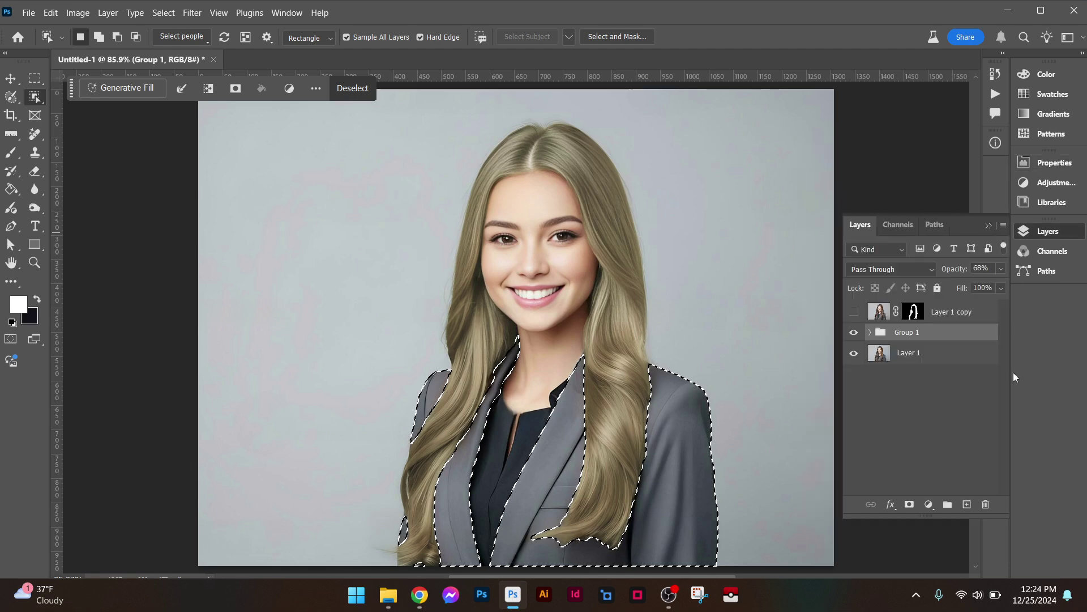
click(930, 504)
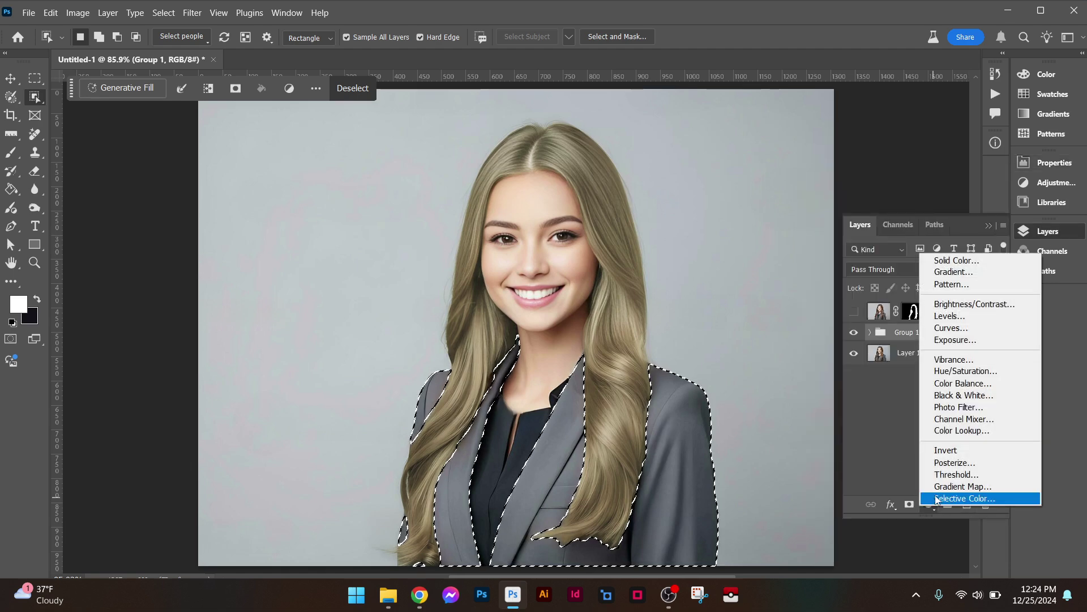
click(965, 371)
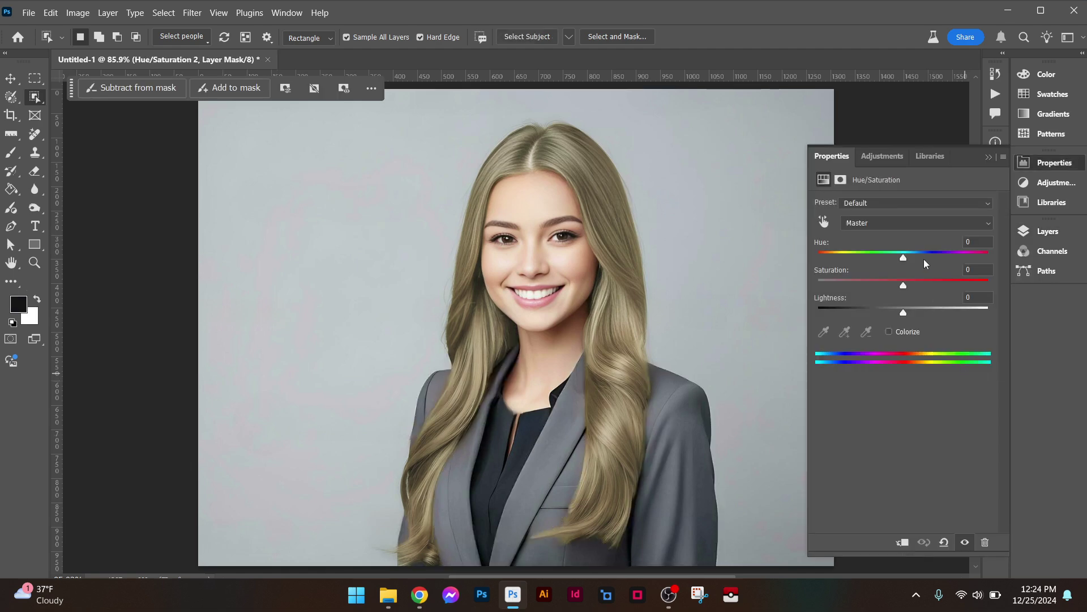
Try a hue of -59 on the jacket, undo it, and set hue to +34, saturation to +56 and lightness to -43.
drag(906, 256, 861, 270)
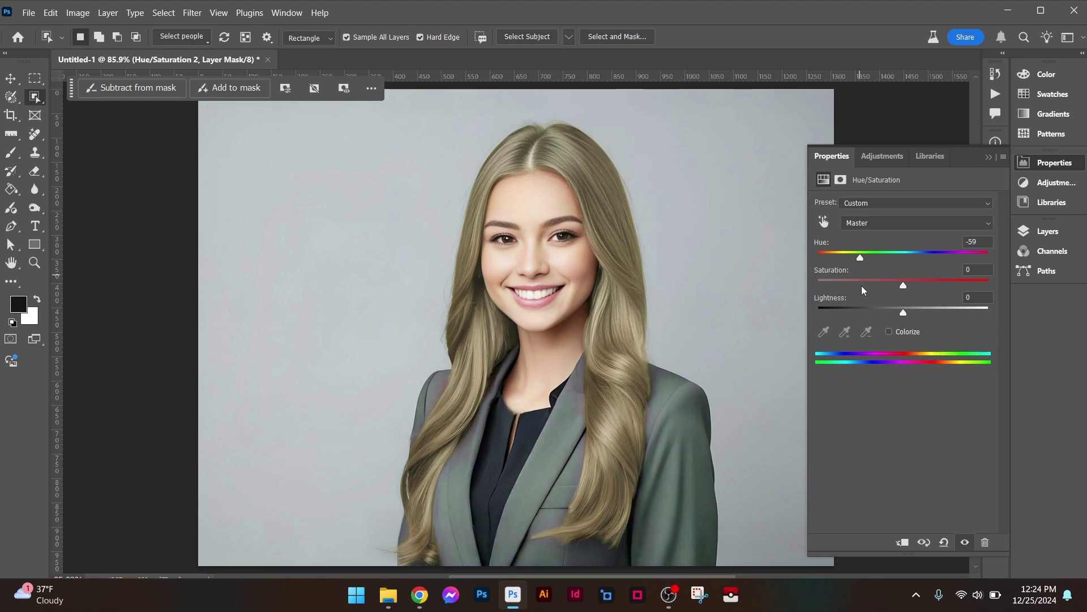
key(ctrl+z)
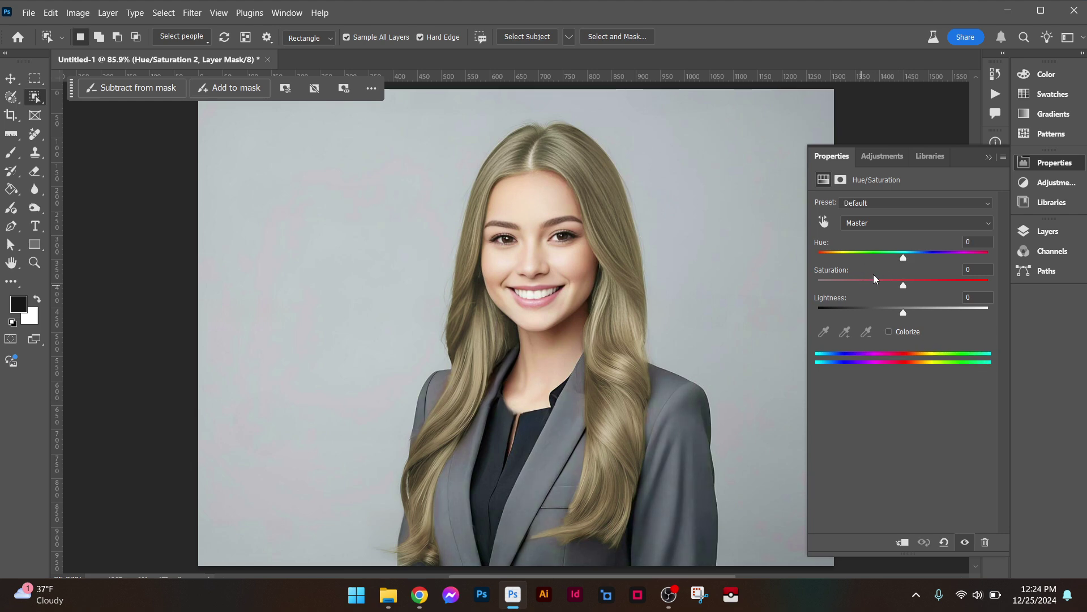
drag(903, 257, 931, 264)
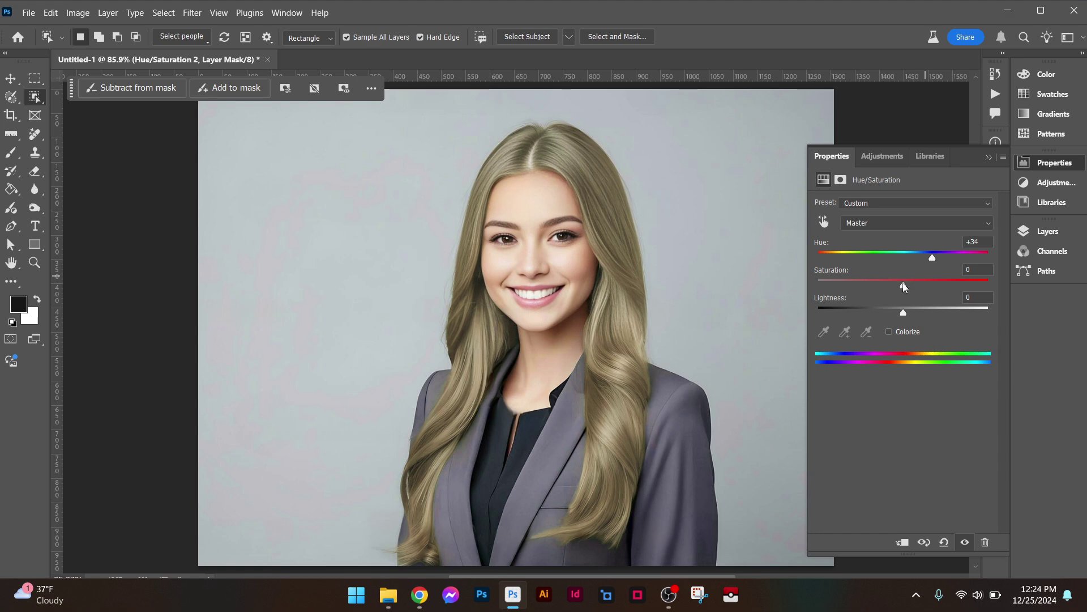
drag(905, 286, 951, 285)
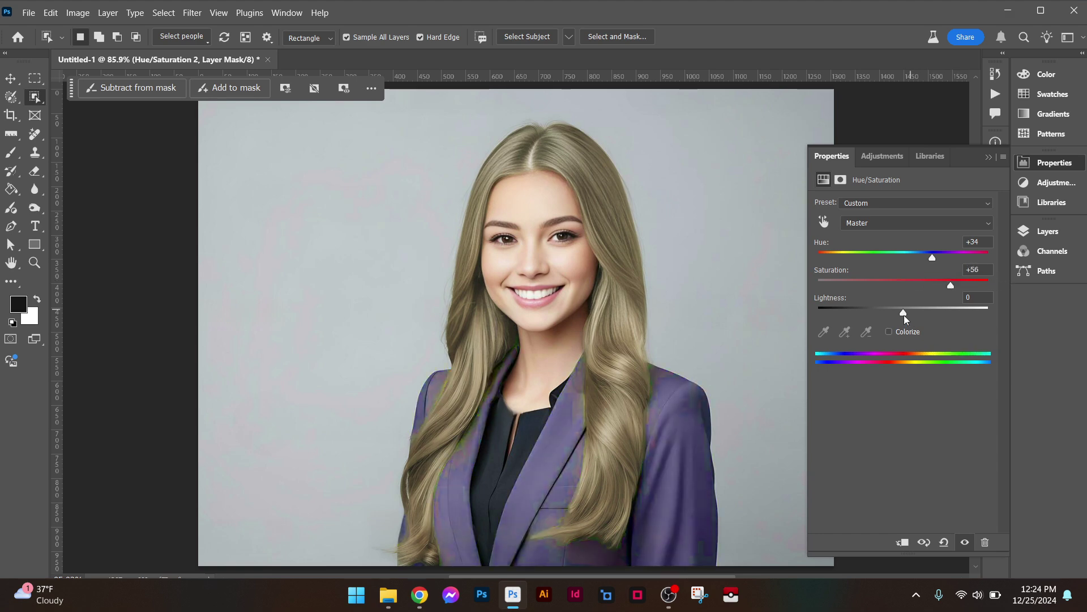
drag(904, 315, 876, 318)
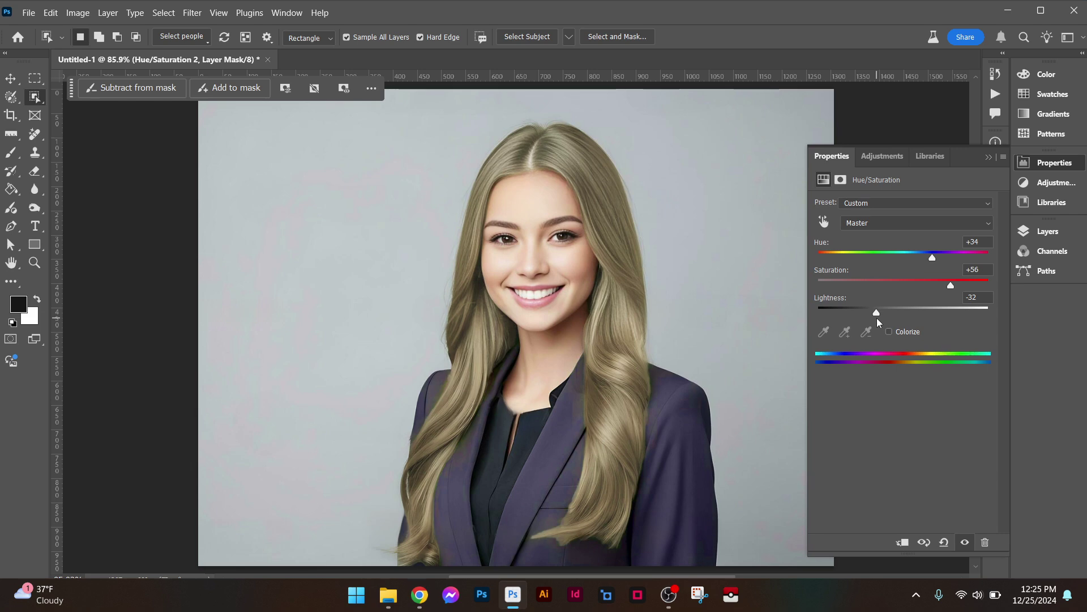
mouse_move(877, 318)
mouse_down()
mouse_move(967, 302)
mouse_move(792, 310)
mouse_move(867, 313)
mouse_up()
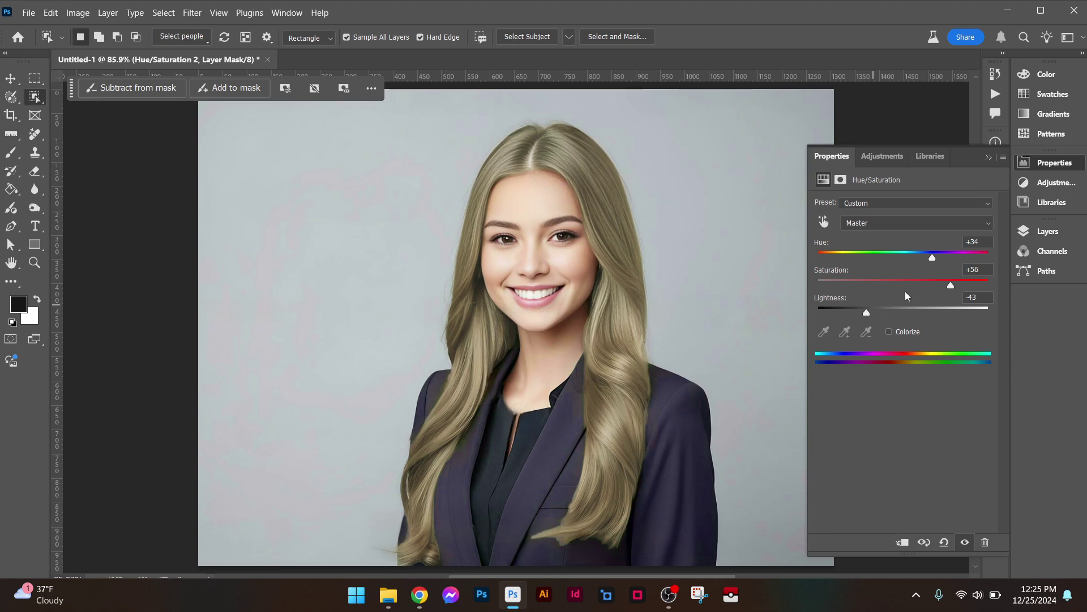
Make Layer 1 active and select the woman's dark shirt with the Object Selection tool.
click(1054, 235)
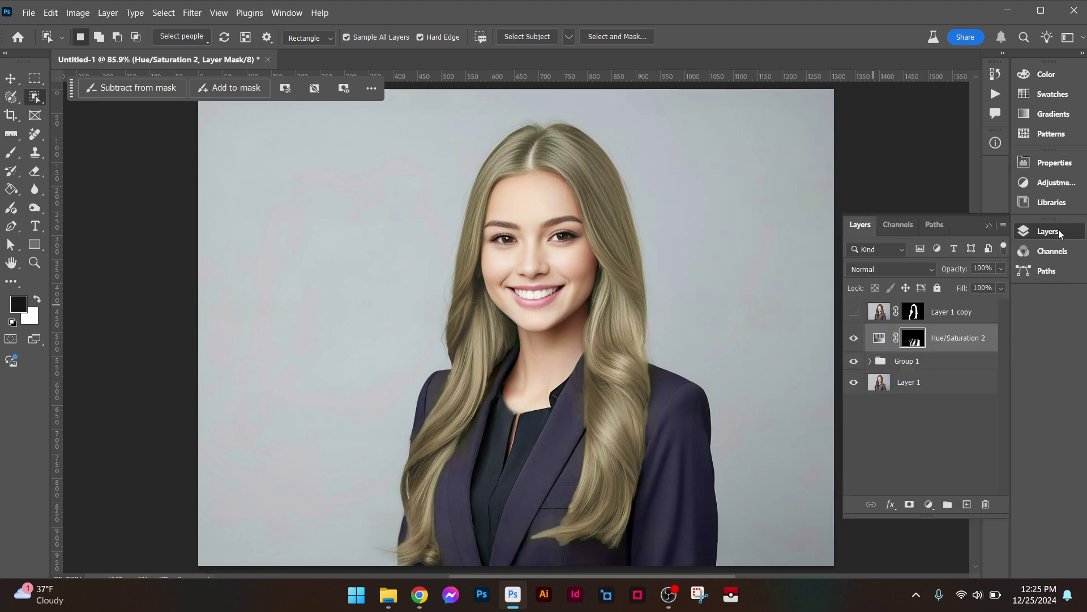
click(942, 386)
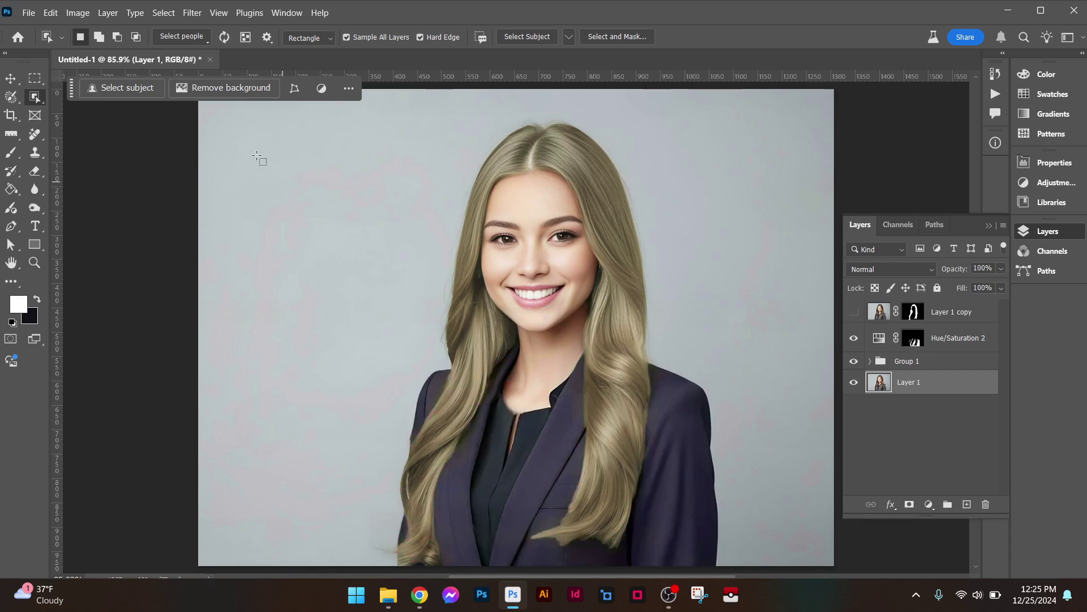
click(14, 79)
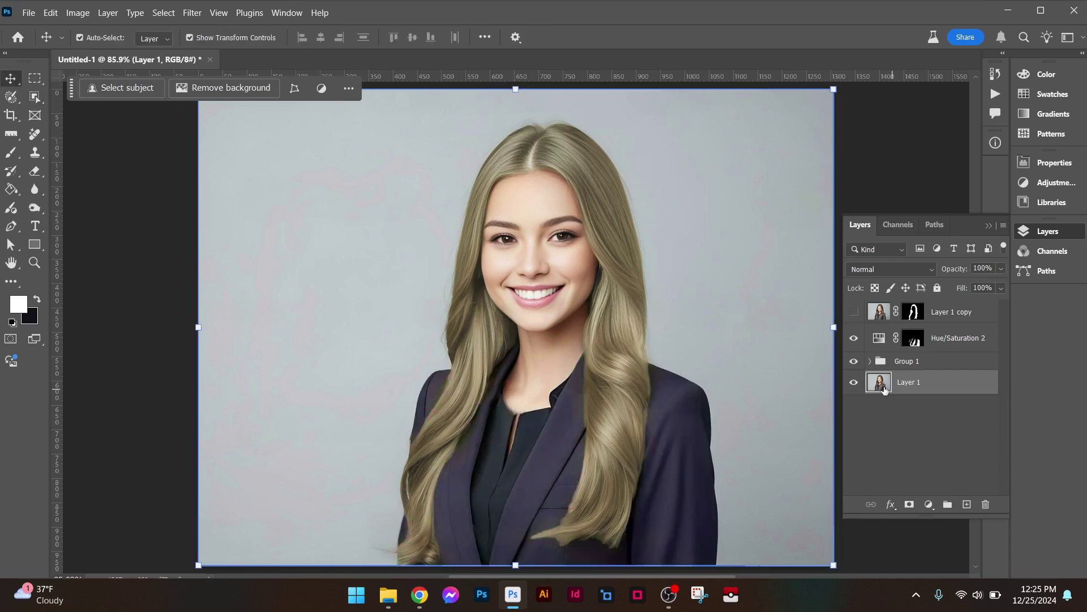
click(36, 134)
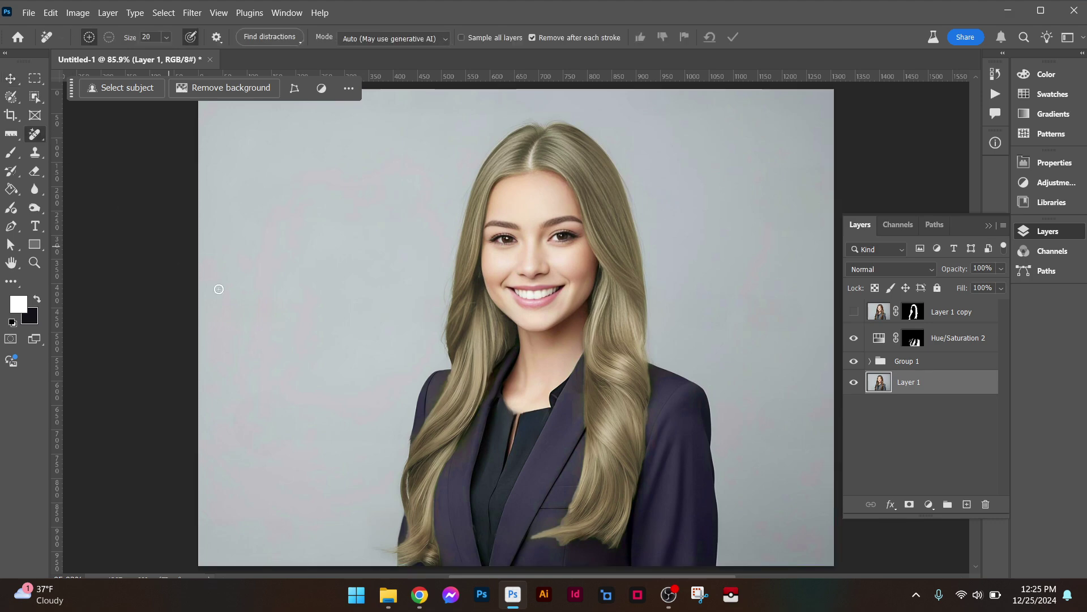
click(36, 99)
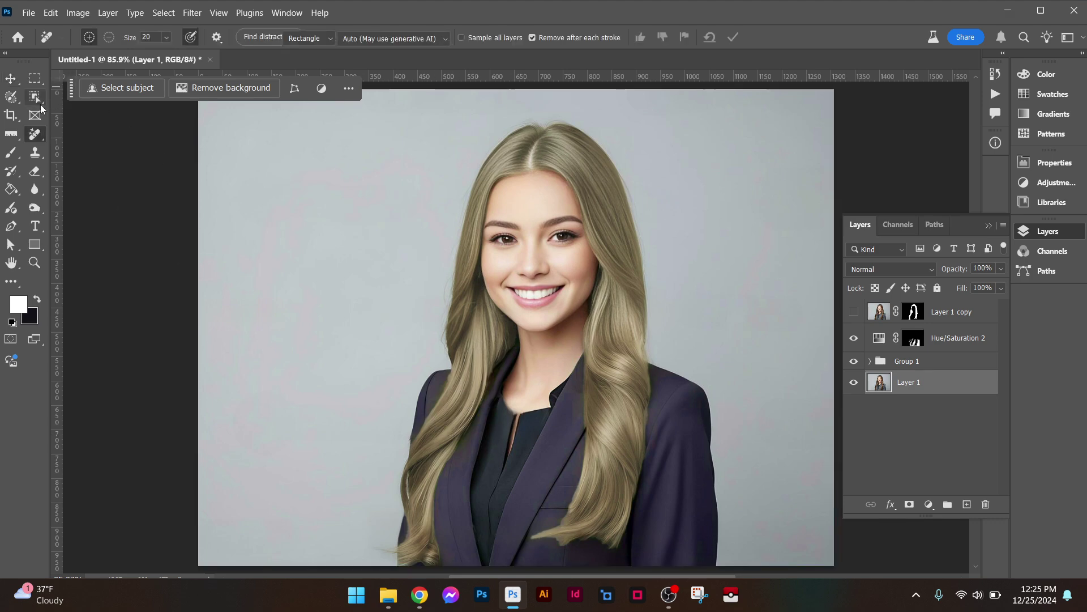
click(496, 460)
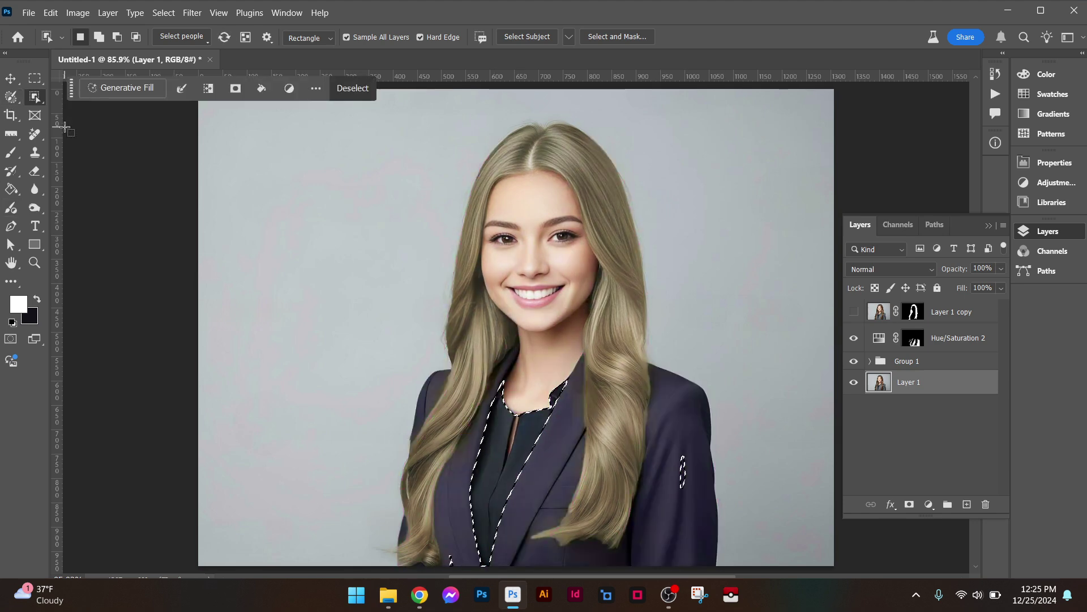
Remove the stray patches on the jacket sleeve and lower hem from the shirt selection with the Quick Selection tool.
right_click(34, 97)
click(98, 114)
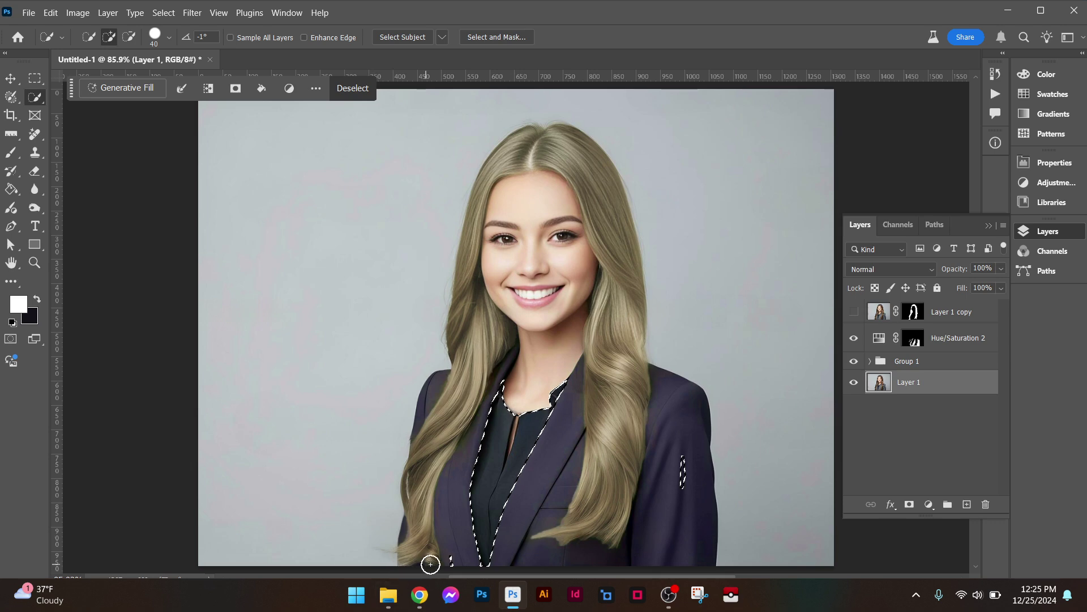
key(alt)
drag(672, 454, 680, 495)
click(930, 504)
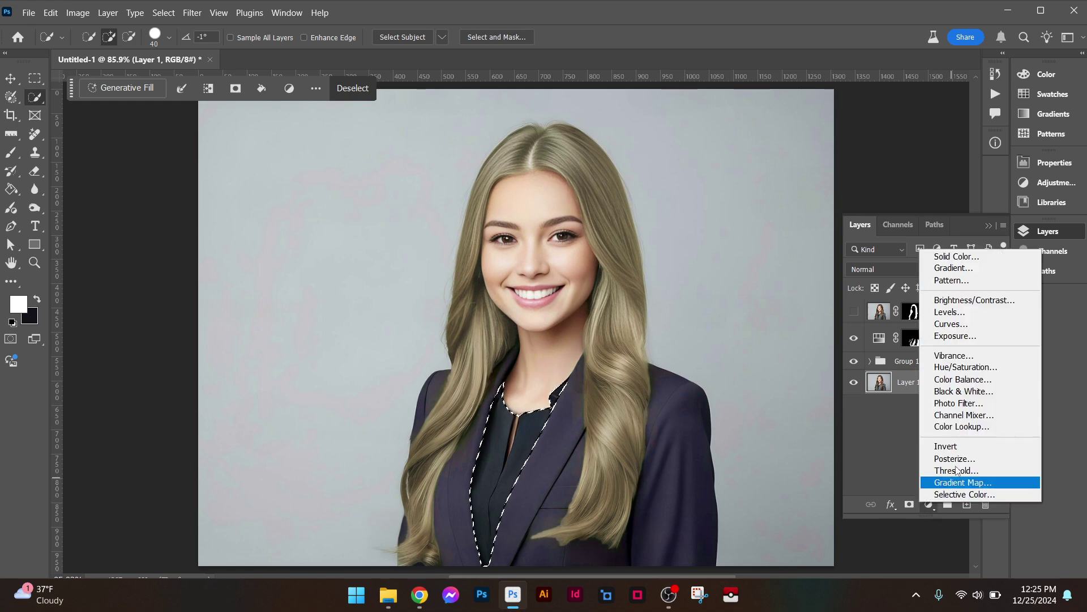
click(994, 378)
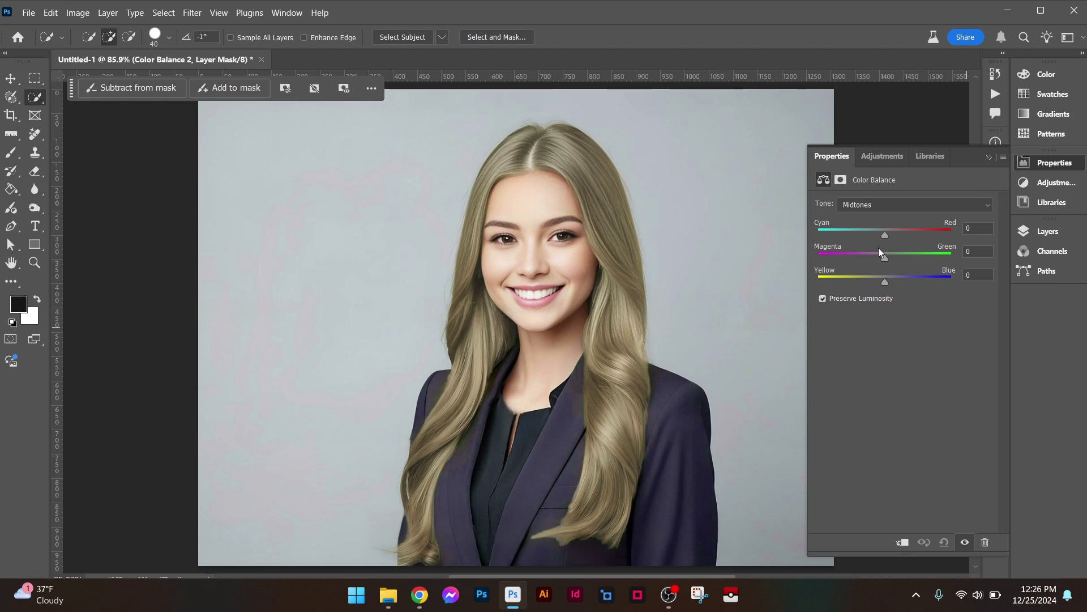
key(ctrl+z)
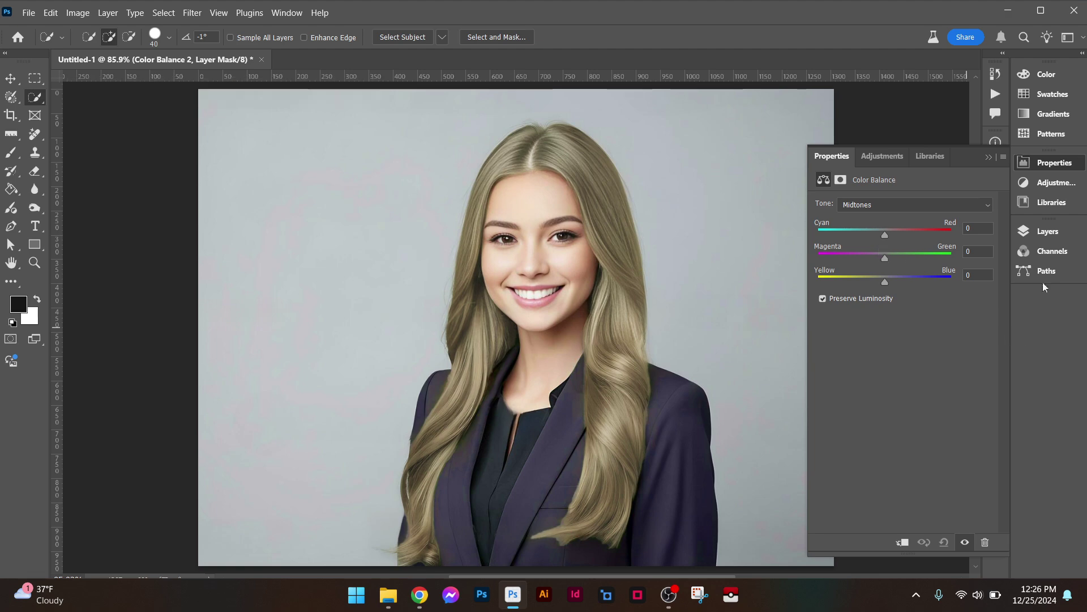
click(1042, 232)
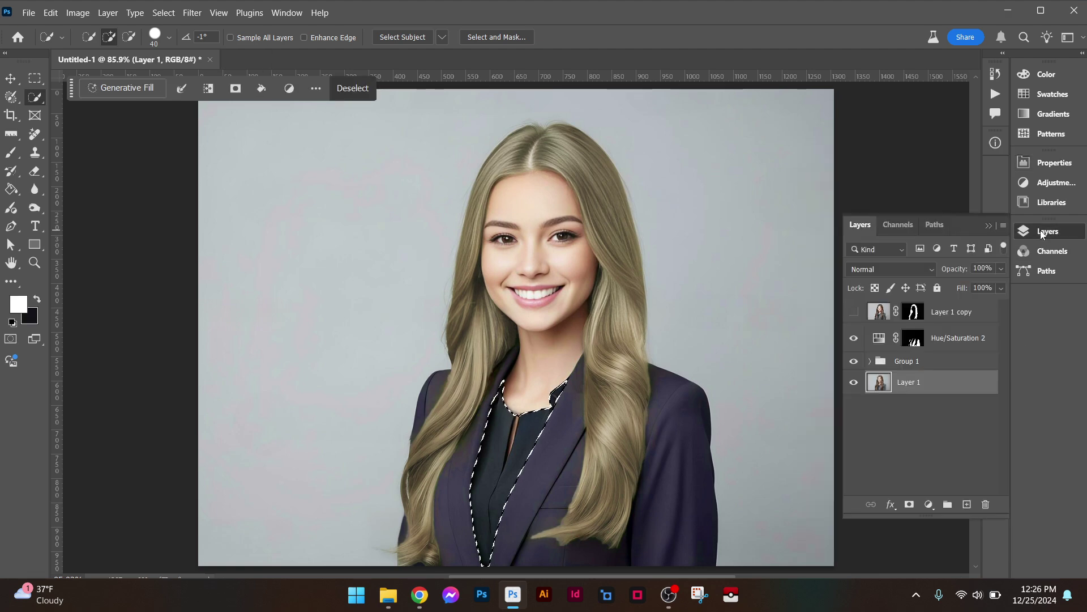
Add a Hue/Saturation adjustment layer masked to the shirt and set its hue to +180 and lightness to +7.
click(929, 504)
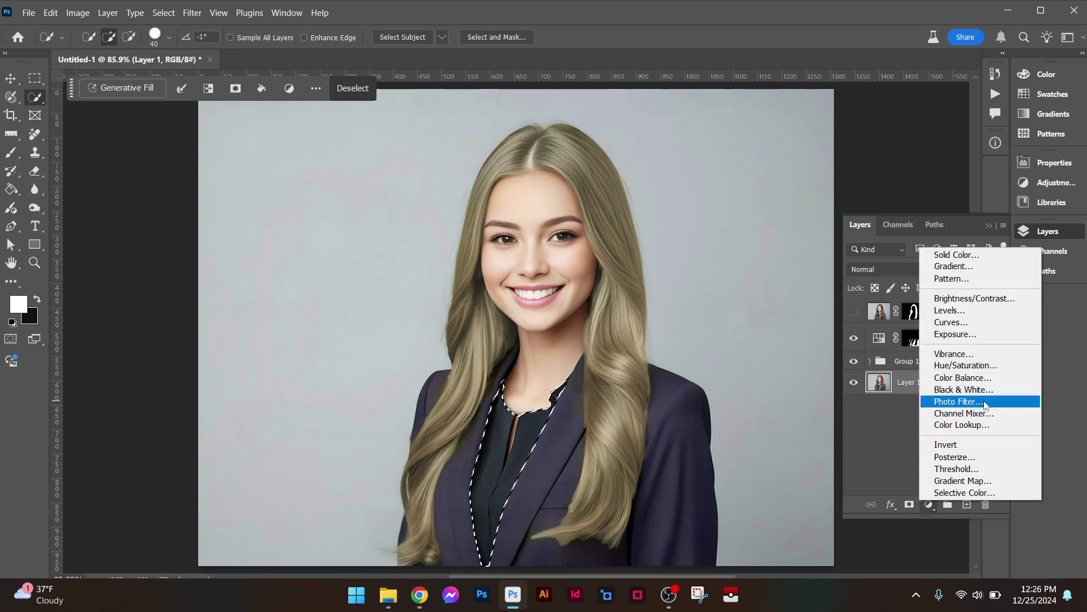
click(984, 370)
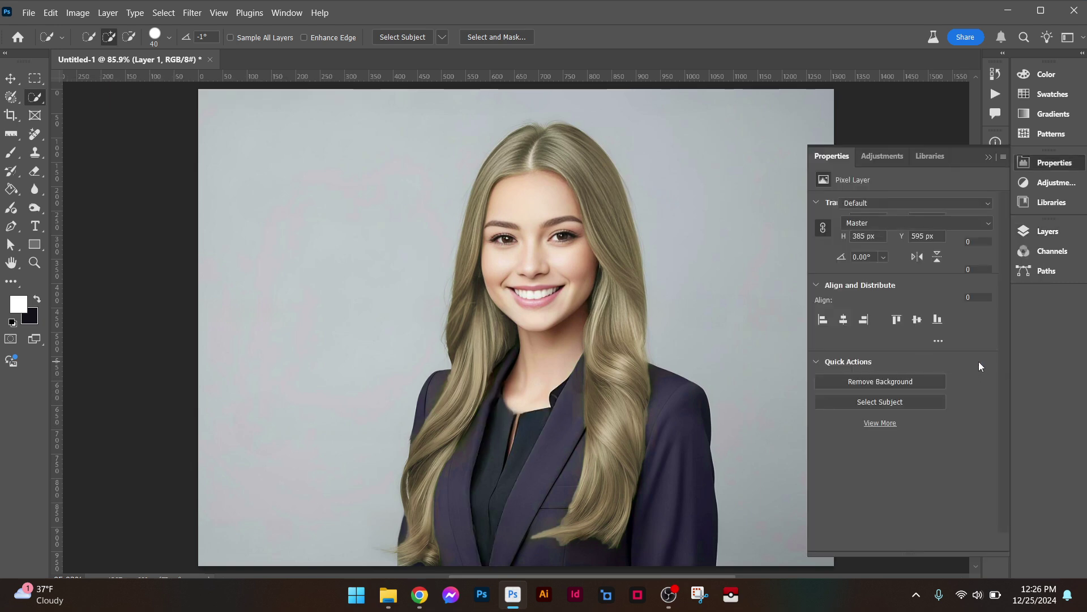
drag(903, 257, 905, 258)
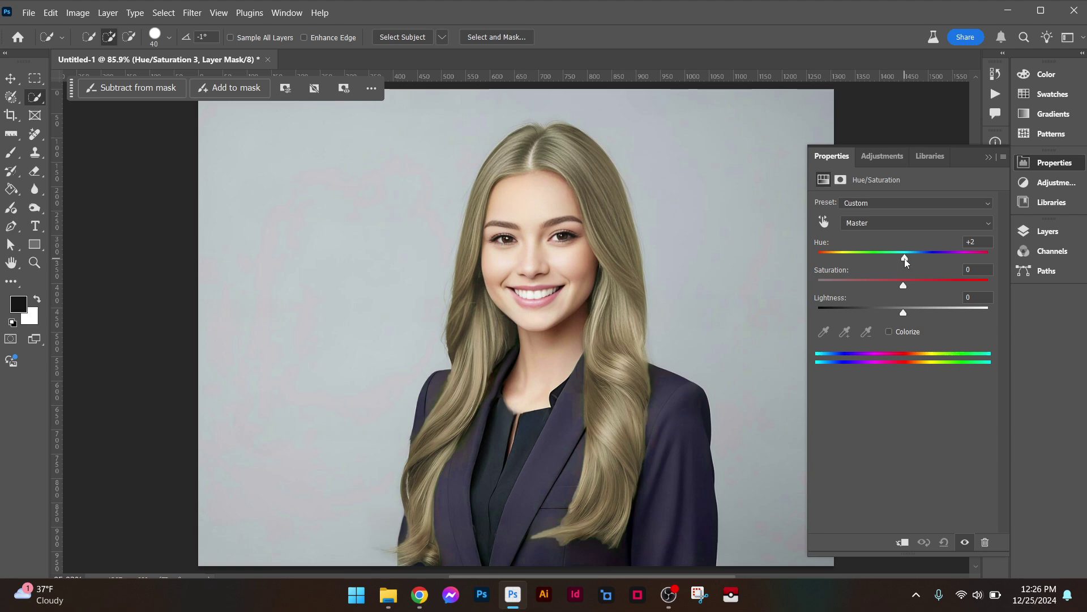
mouse_move(905, 315)
mouse_down()
mouse_move(962, 313)
mouse_move(909, 319)
mouse_up()
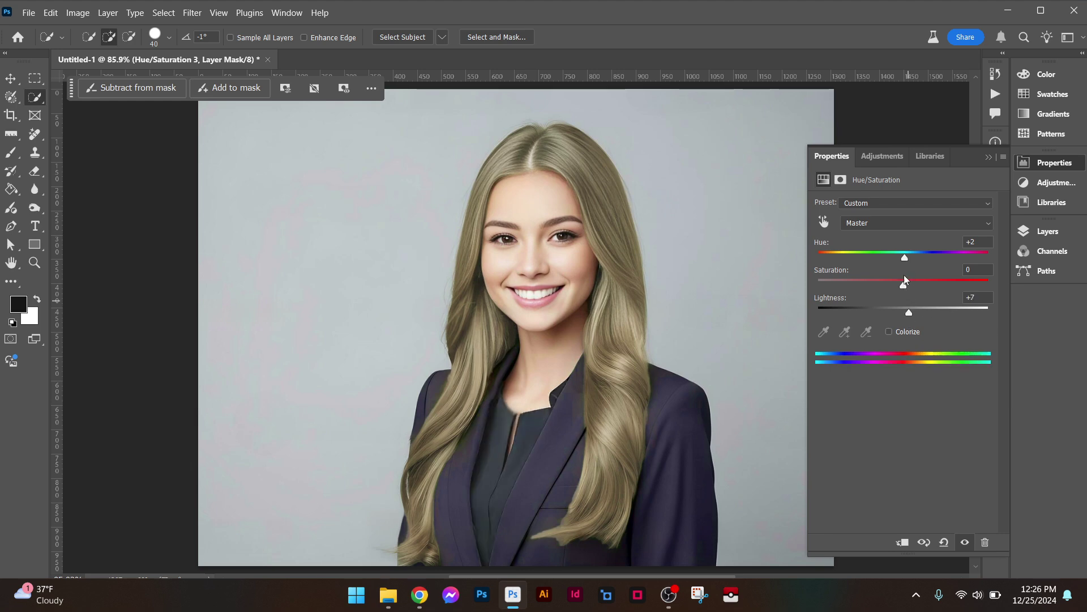
drag(905, 259, 1013, 268)
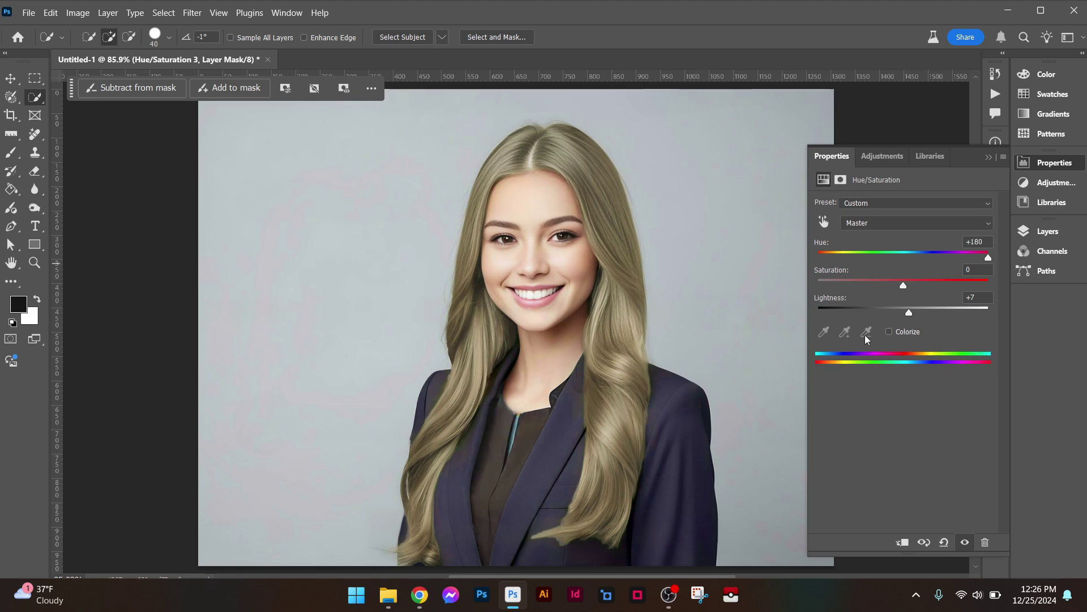
click(513, 442)
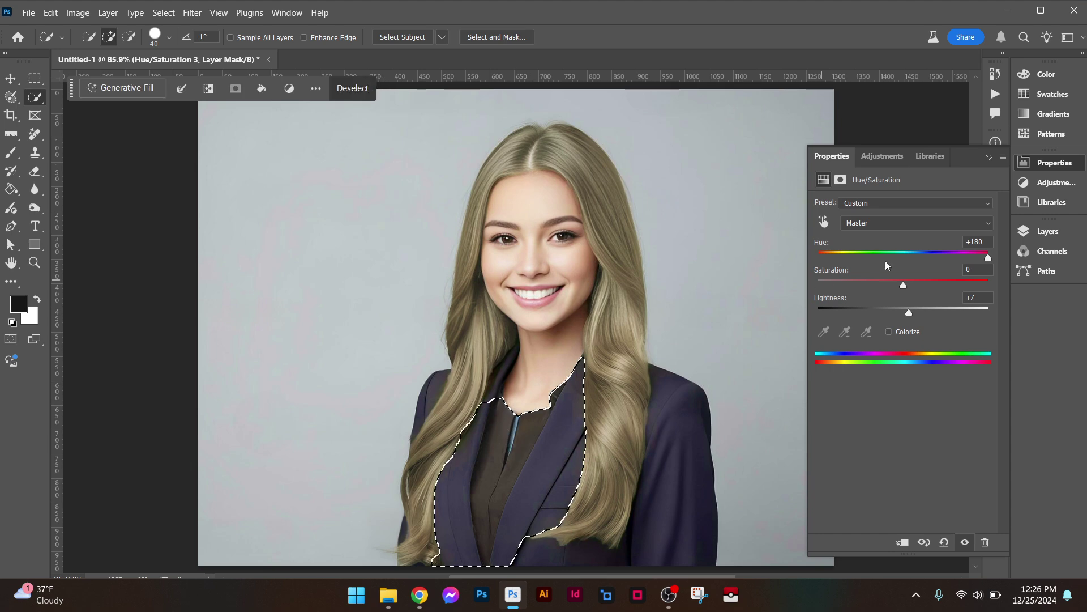
key(ctrl+d)
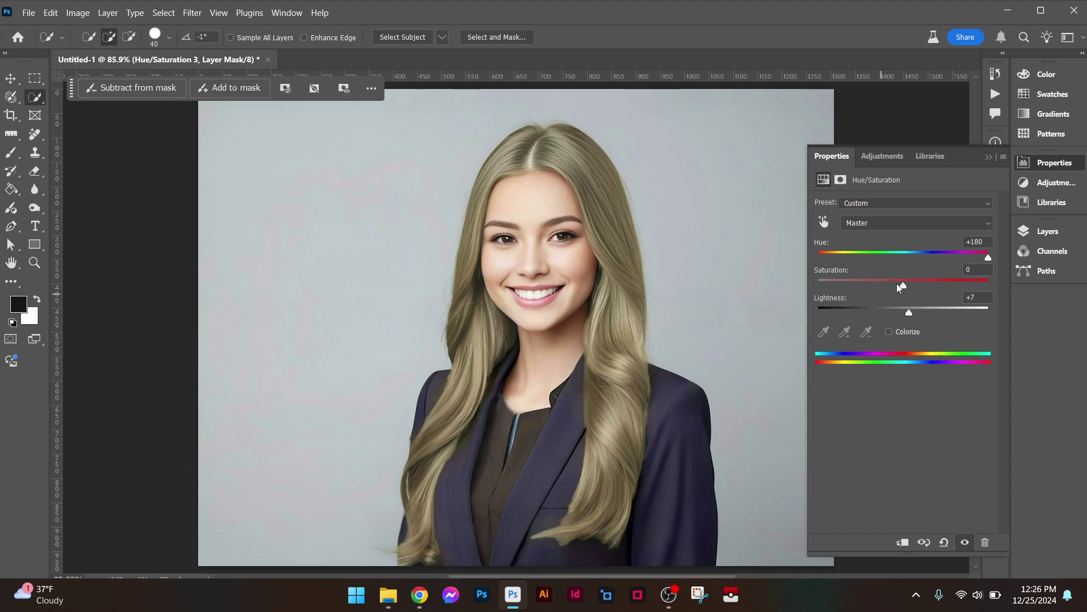
Try hues of -76 and +180 on the shirt with saturation +62 and lightness +42, and shift its hue to green.
drag(987, 259, 956, 282)
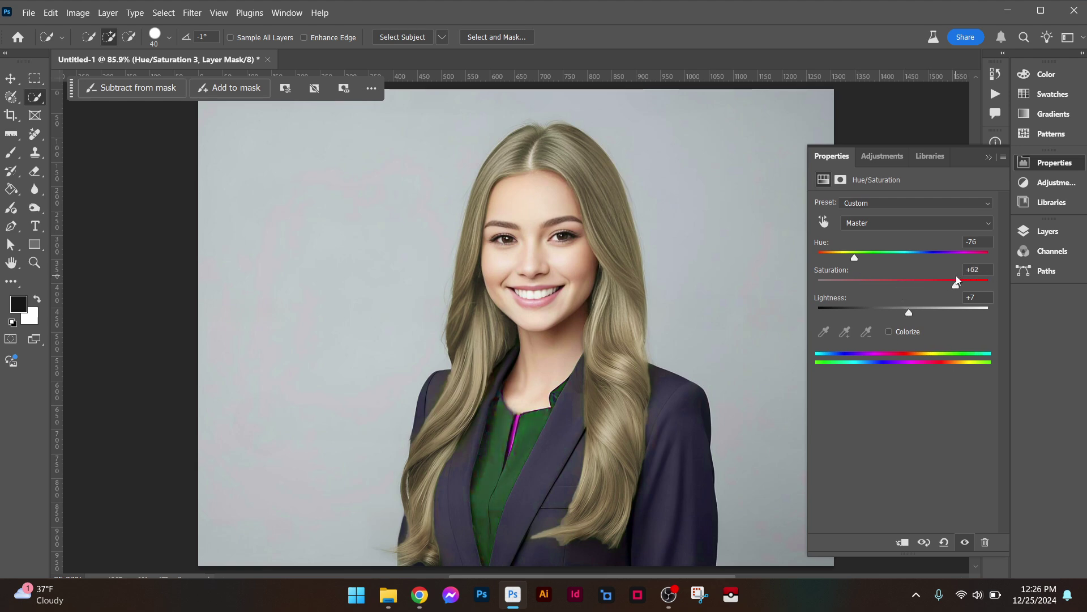
drag(855, 261, 1002, 278)
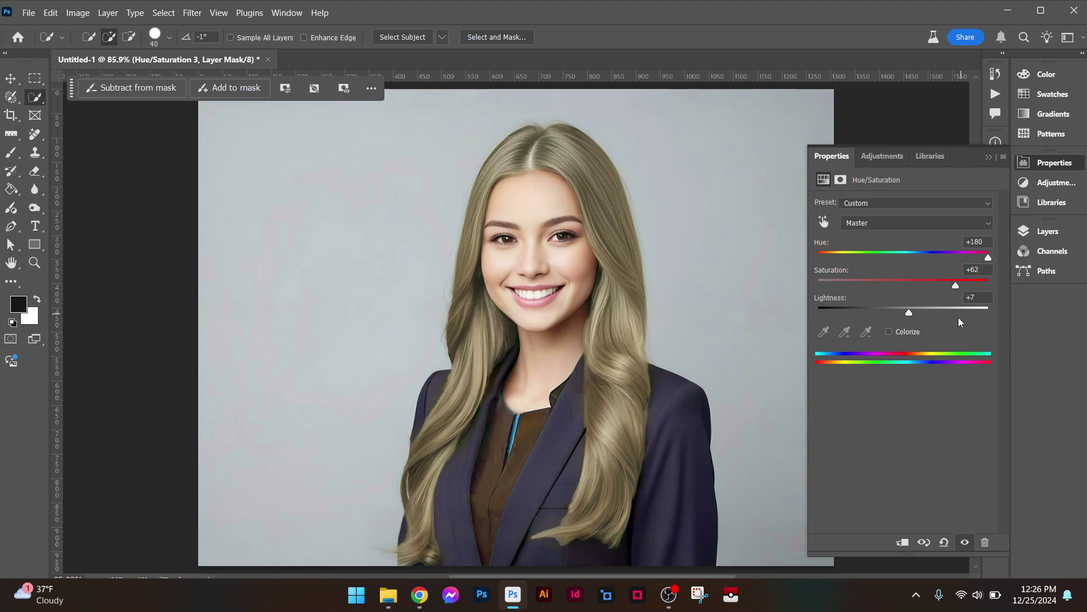
drag(912, 315, 939, 311)
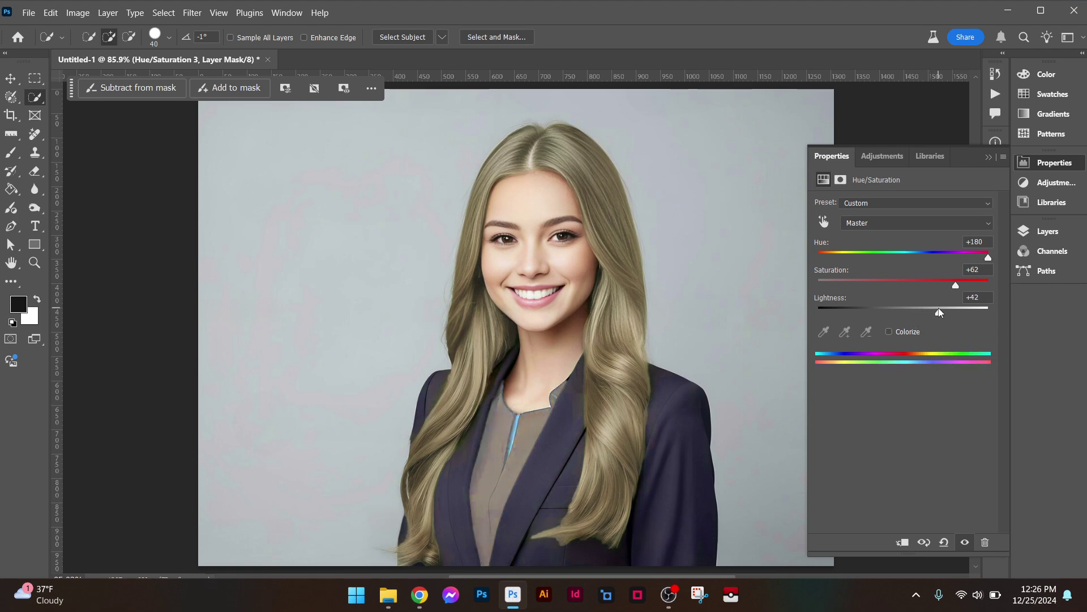
drag(941, 255, 847, 258)
Delete the Hue/Saturation 3 adjustment layer of the shirt.
click(1047, 231)
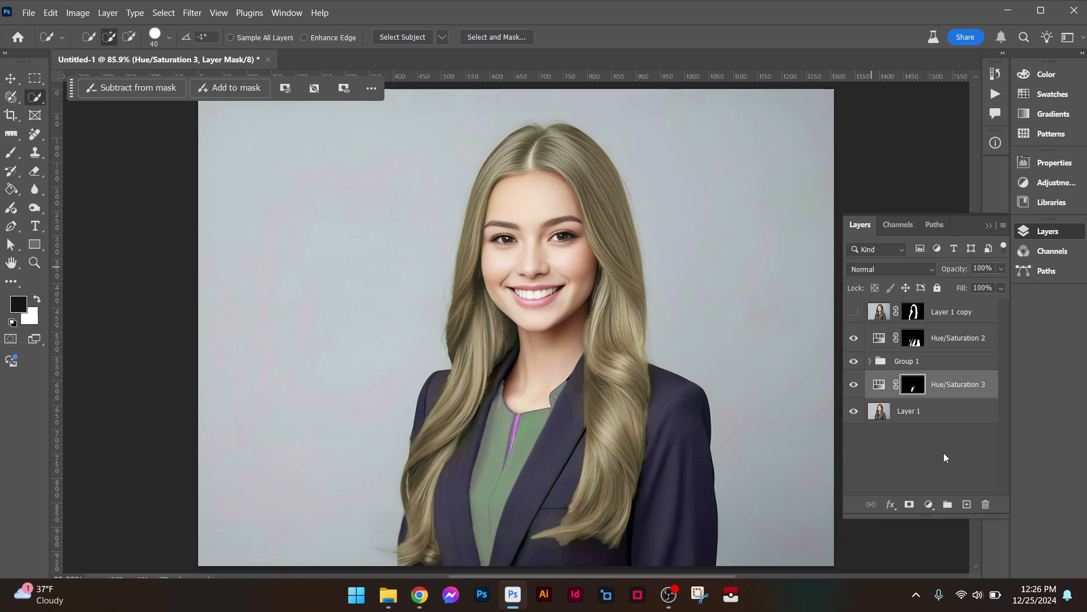
drag(962, 386, 986, 503)
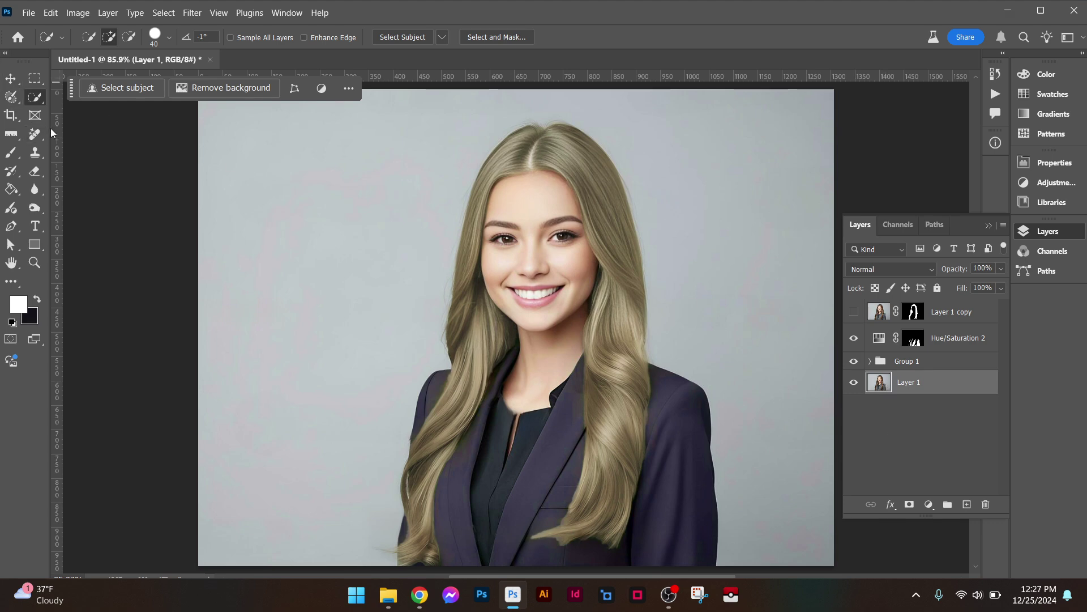
Select the woman's mouth using the Object Selection tool's people detection with only the Mouth part chosen.
right_click(42, 98)
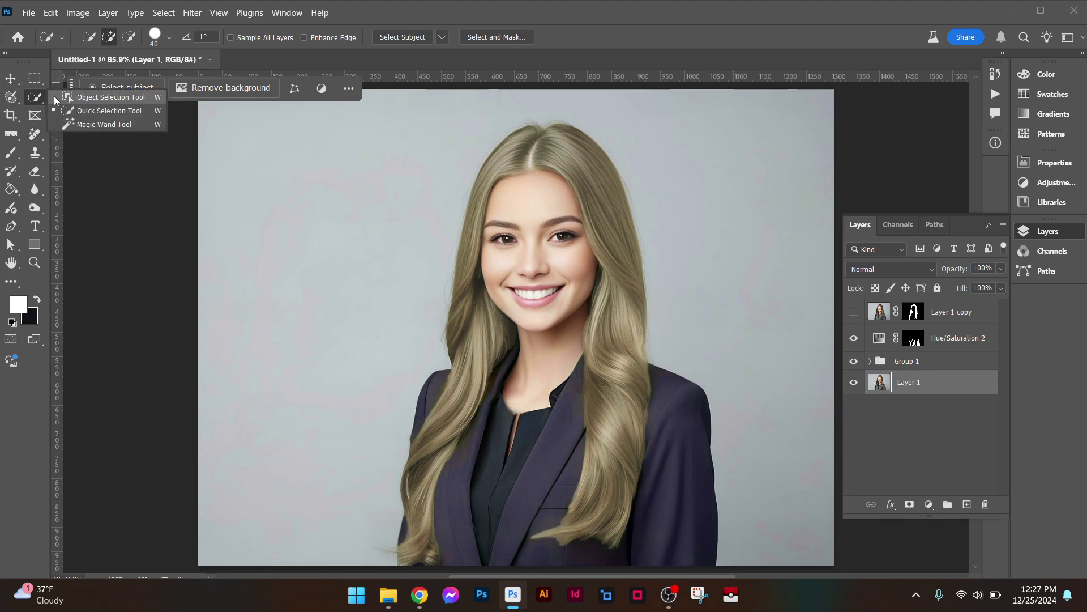
click(53, 97)
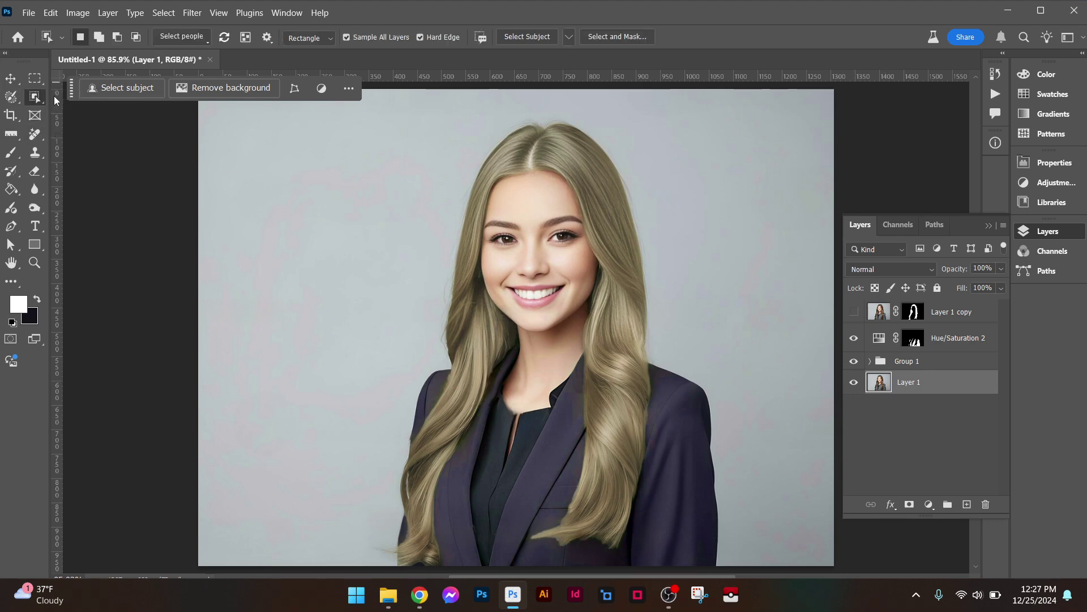
click(188, 35)
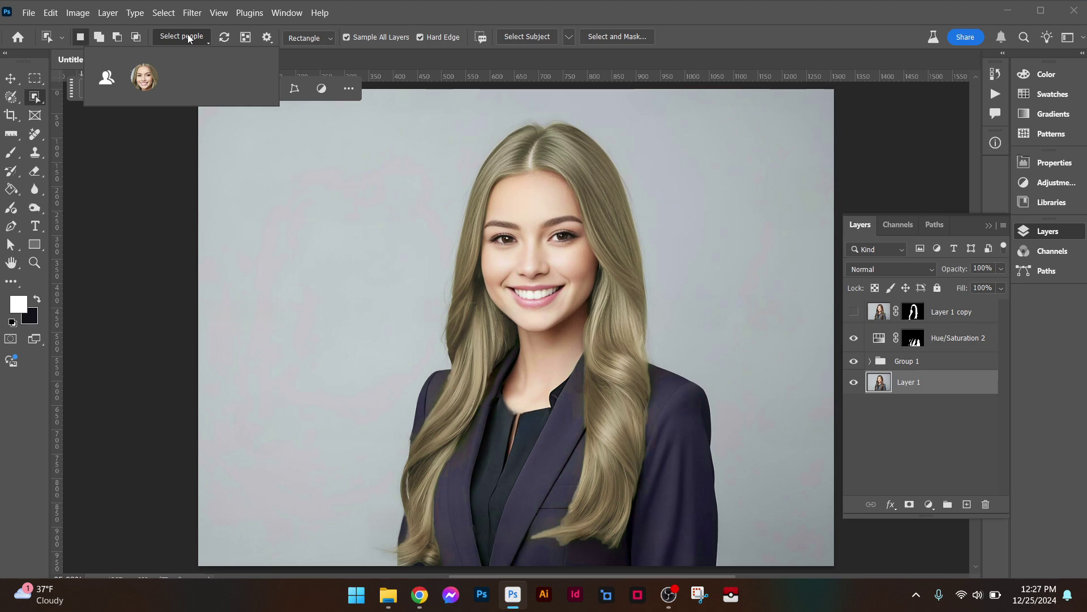
click(152, 83)
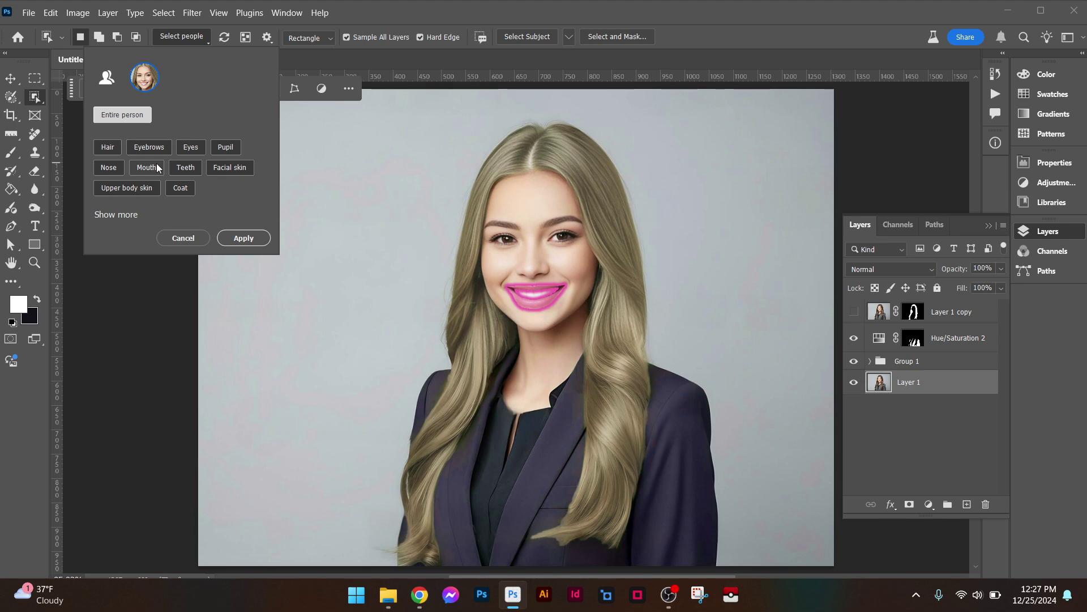
click(156, 165)
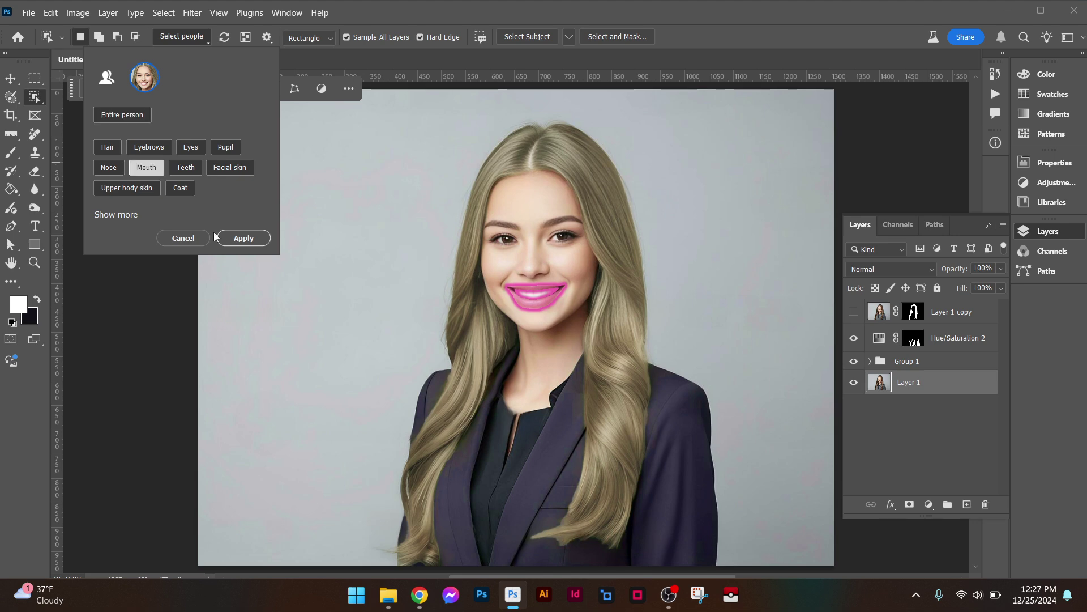
click(238, 238)
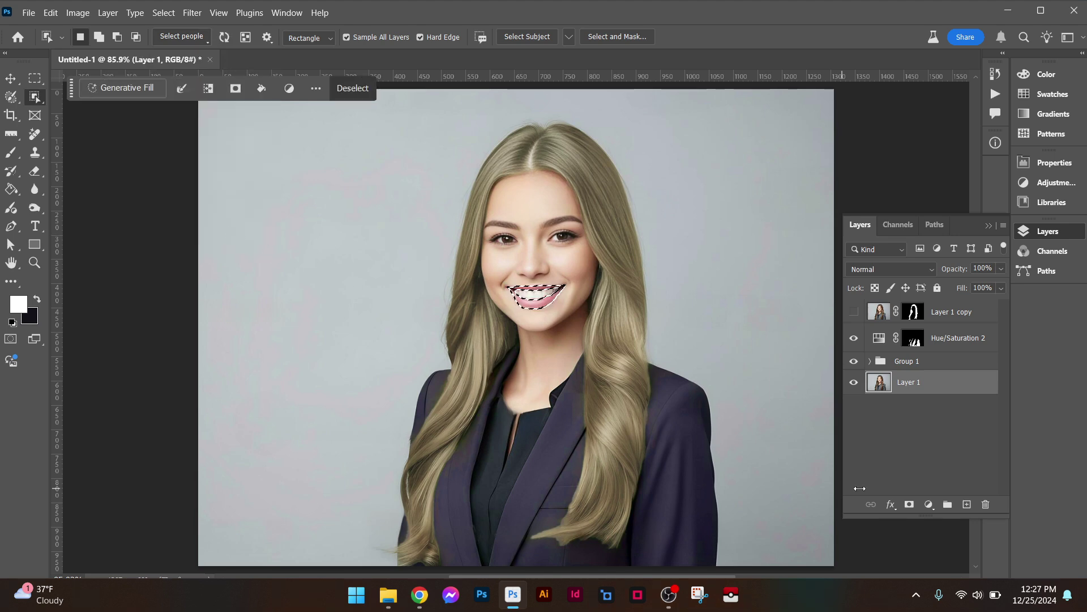
Add a Hue/Saturation adjustment layer above Layer 1 masked to the mouth and set its lightness to -27.
click(929, 504)
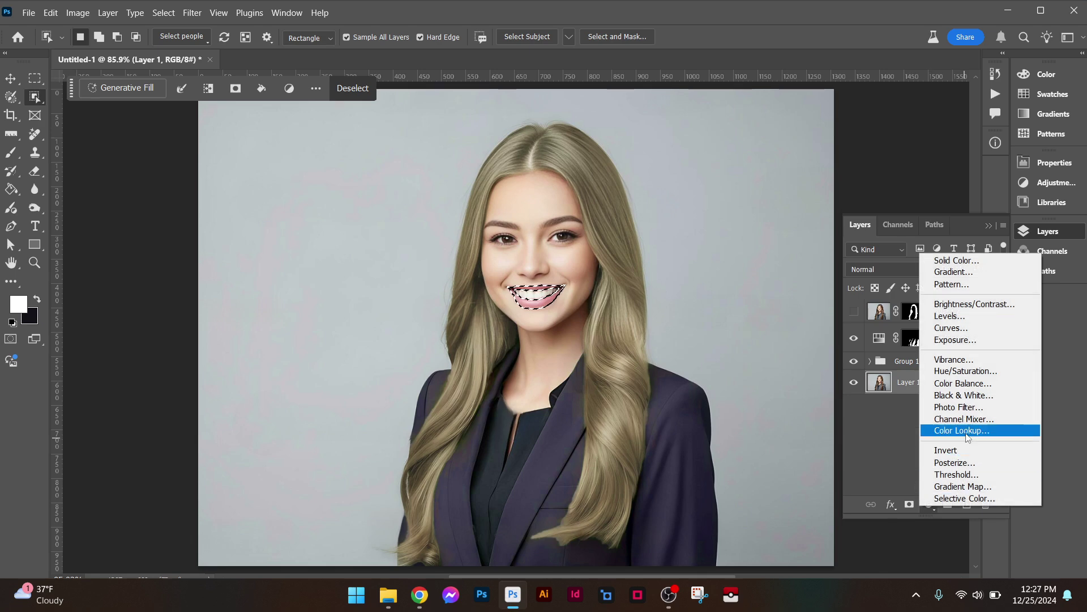
click(995, 372)
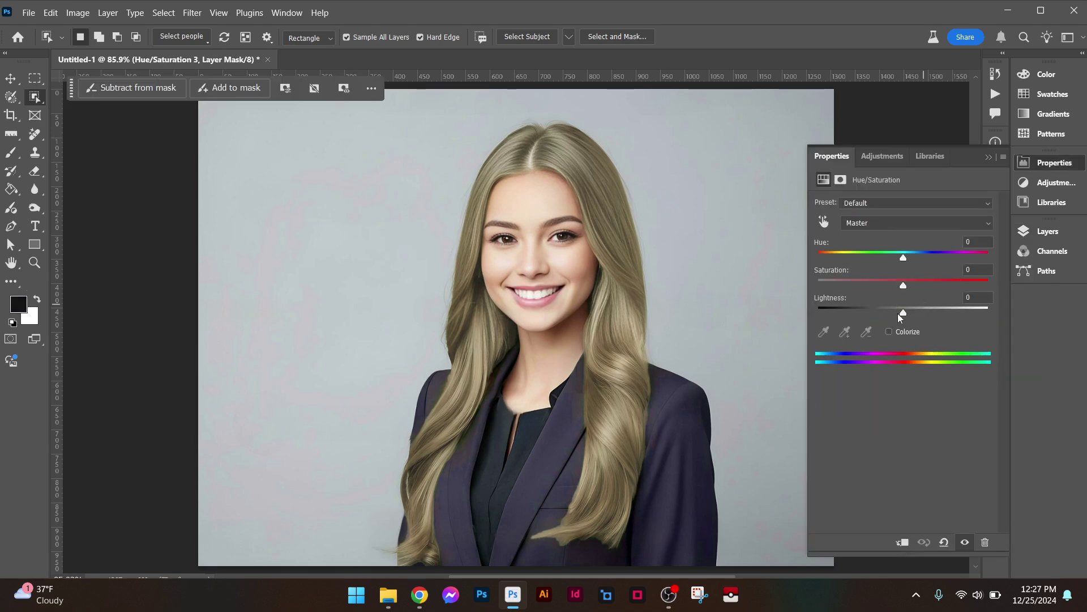
drag(900, 316, 883, 316)
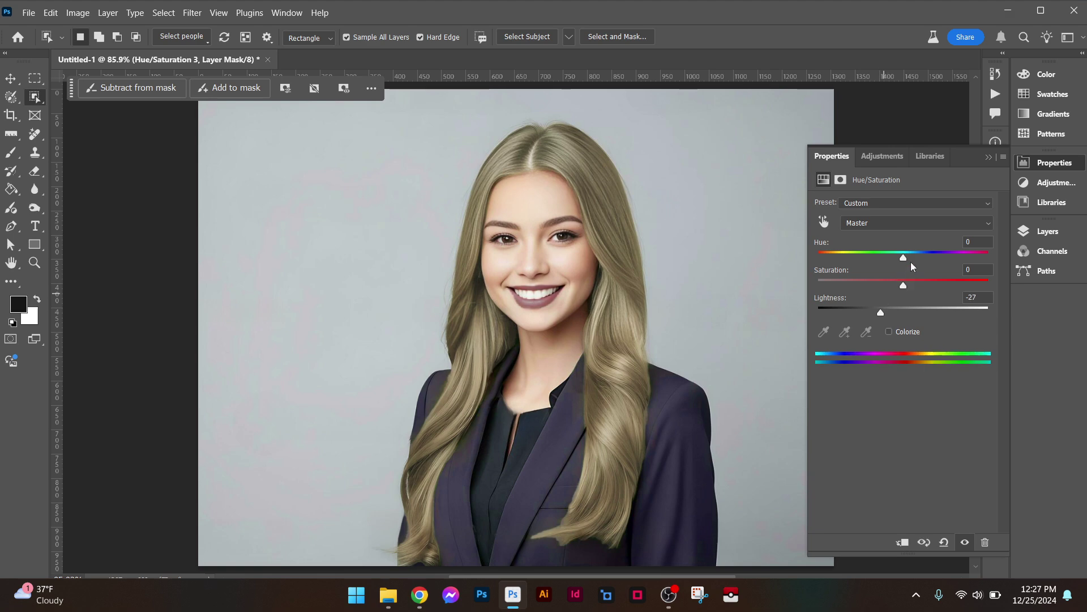
Try a hue of +51 on the lips, and set hue to -180, saturation to -2 and lightness to -47.
drag(905, 257, 944, 256)
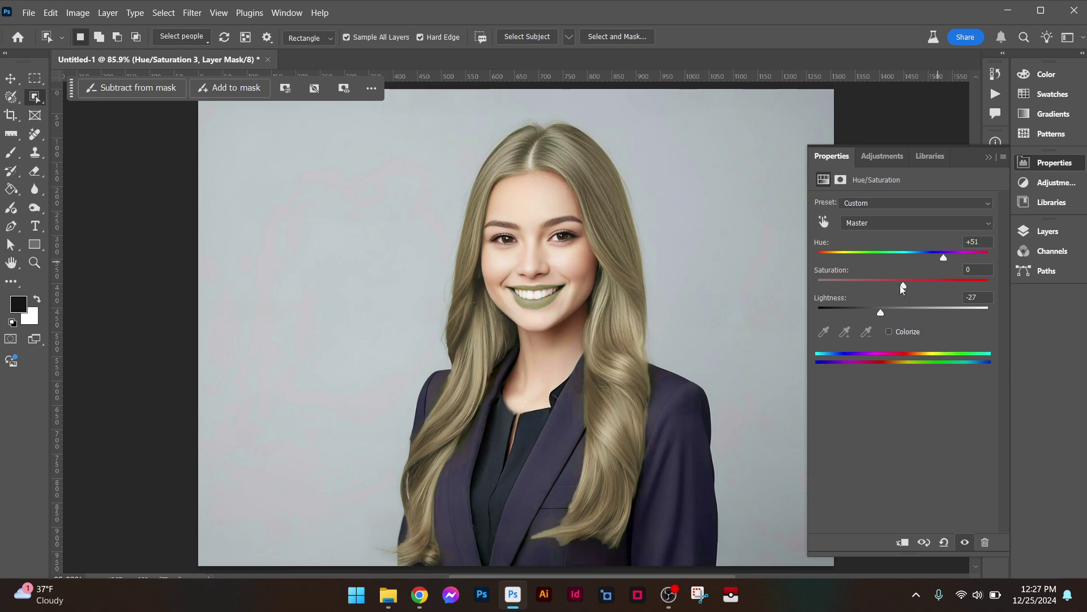
drag(903, 286, 812, 265)
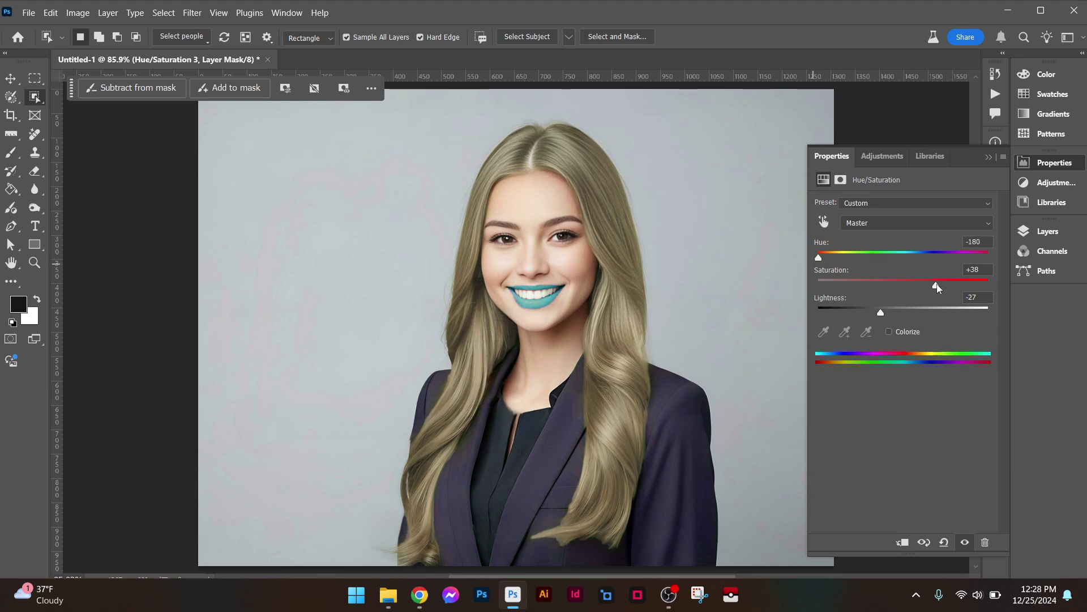
drag(937, 288, 894, 284)
mouse_move(884, 313)
mouse_down()
mouse_move(906, 307)
mouse_move(858, 314)
mouse_move(867, 309)
mouse_up()
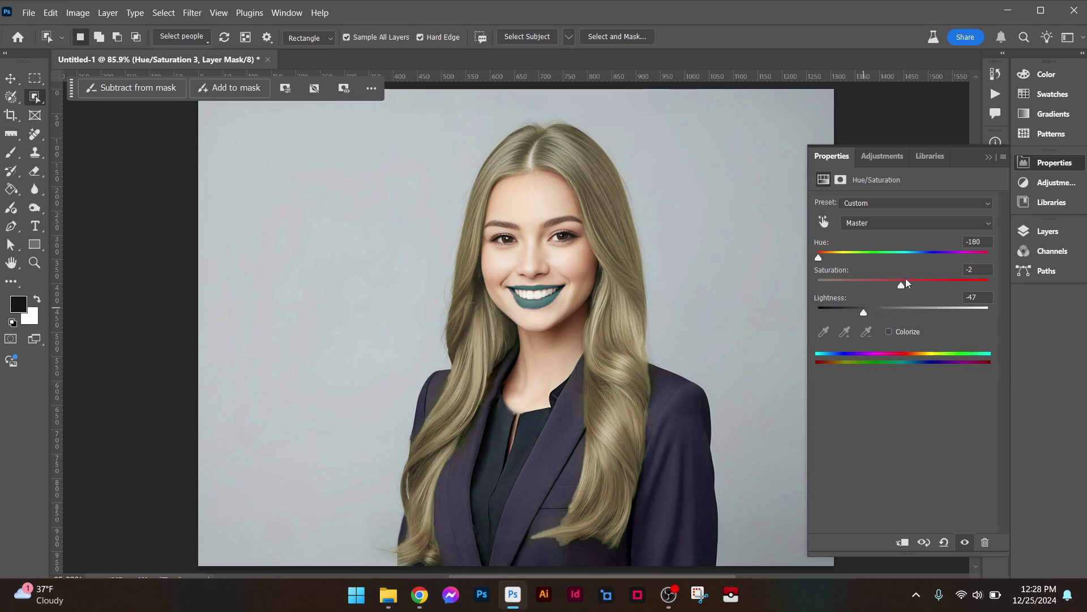
Try a hue of -8 on the lips, and undo back past the mouth's Hue/Saturation layer to the active mouth selection.
drag(819, 256, 901, 252)
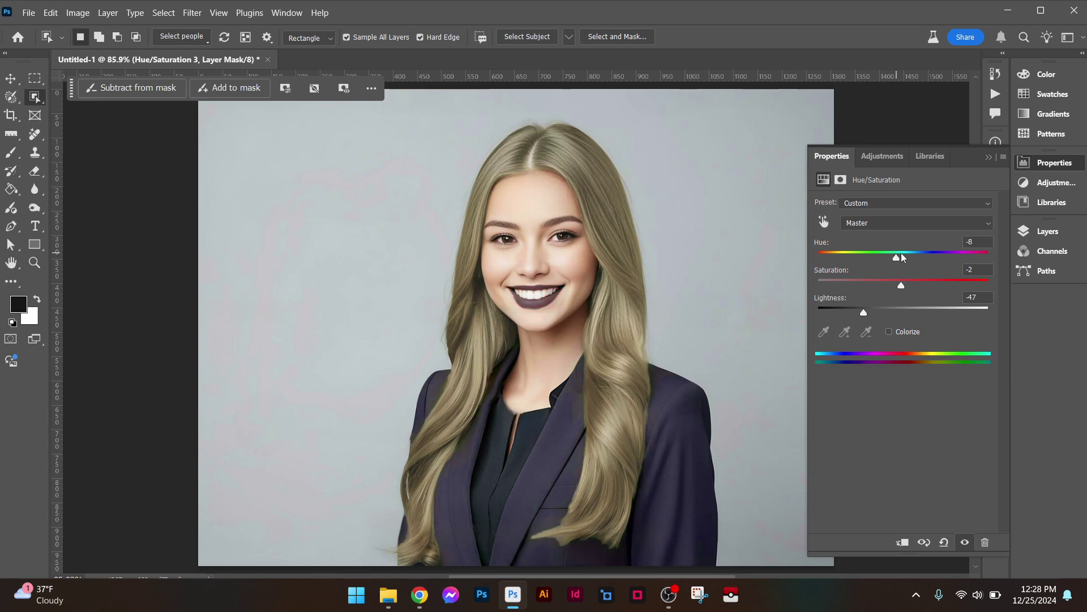
click(1056, 242)
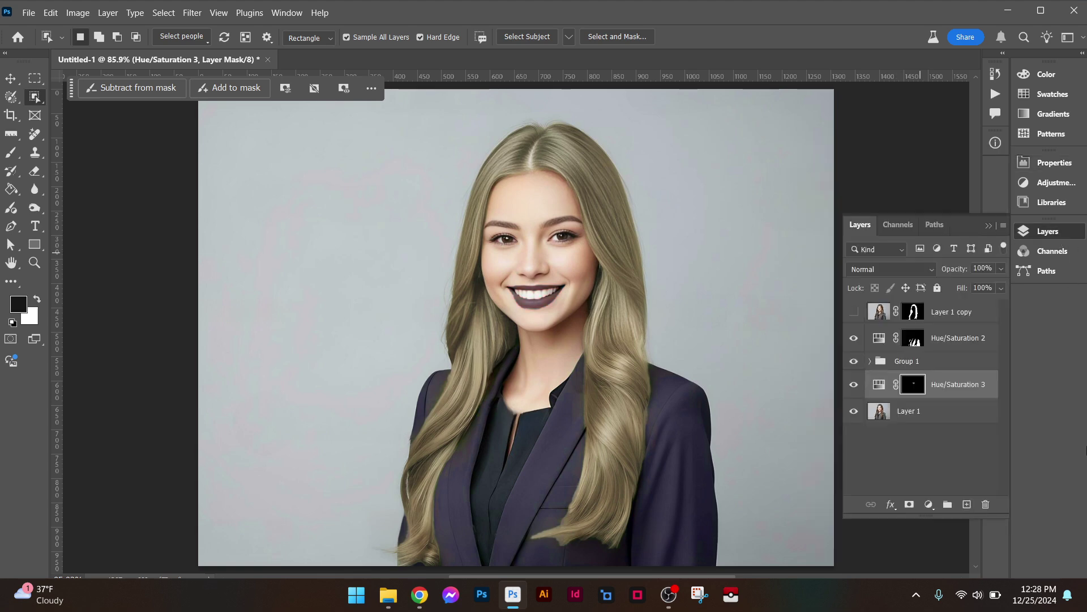
key(ctrl+z)
key(ctrl+z)
key(ctrl+z)
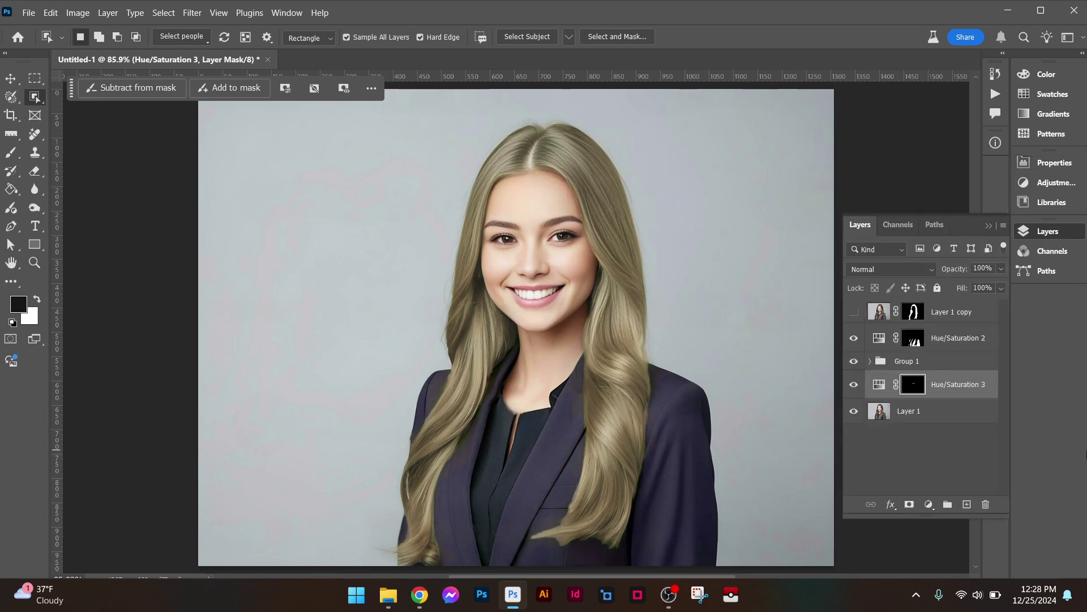
key(ctrl+z)
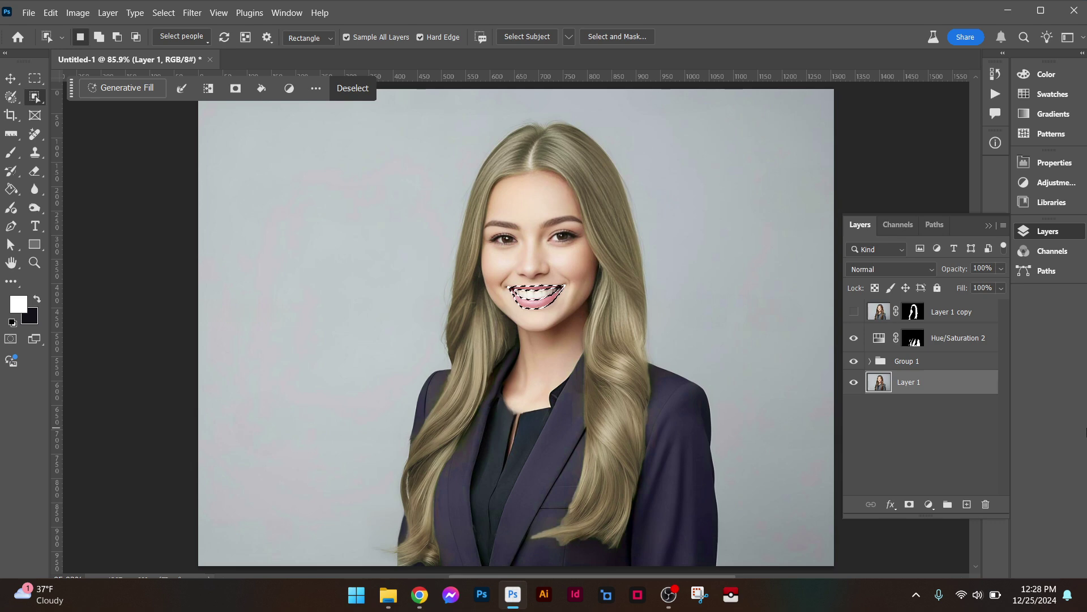
Add a new layer above Layer 1 and brush white over the mouth selection with a 150 px brush at 10% opacity.
click(968, 505)
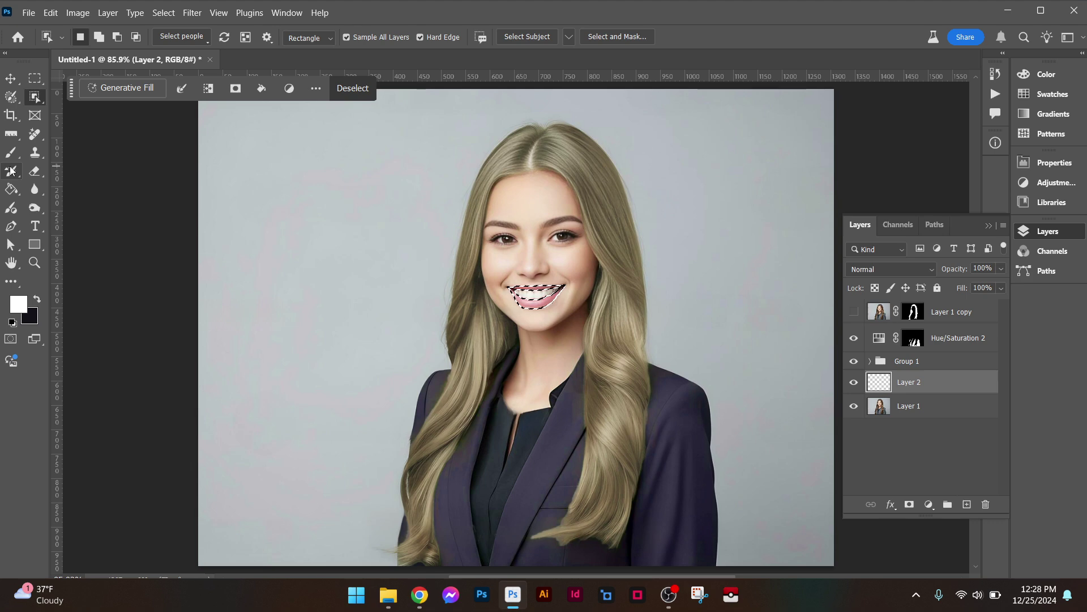
key(b)
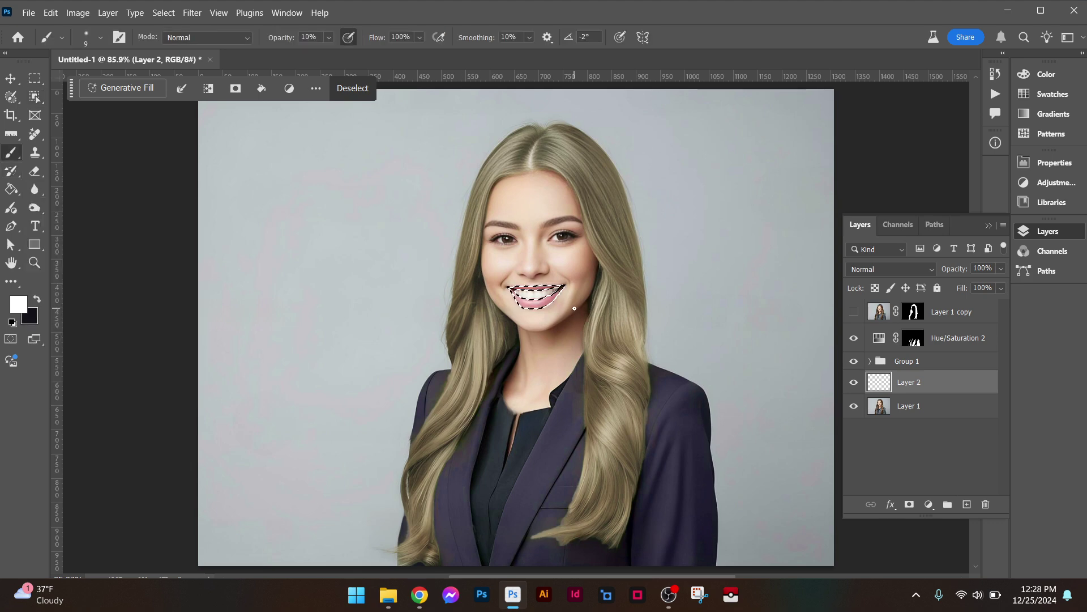
key(bracketright)
key(bracketright)
key(bracketright)
key(bracketright)
key(bracketright)
key(bracketright)
key(bracketright)
key(bracketright)
key(bracketright)
key(bracketright)
key(bracketright)
key(bracketright)
mouse_move(514, 297)
mouse_down()
mouse_move(562, 294)
mouse_move(541, 295)
mouse_move(528, 280)
mouse_move(576, 280)
mouse_move(523, 290)
mouse_up()
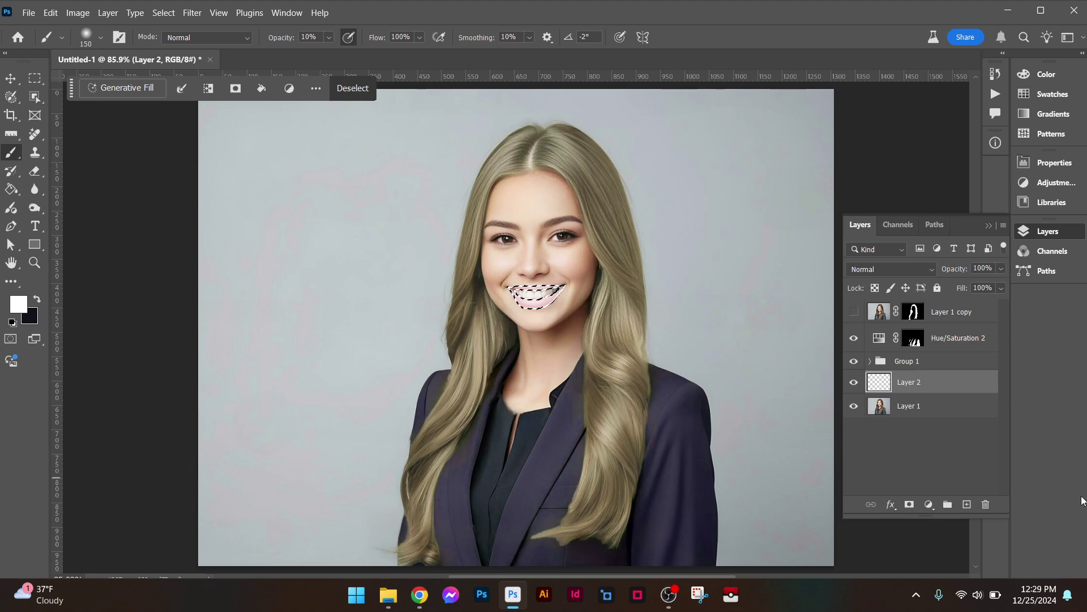
Add another layer above Layer 2 and brush the mouth selection with dark red 6c0000 at 10% opacity.
click(967, 504)
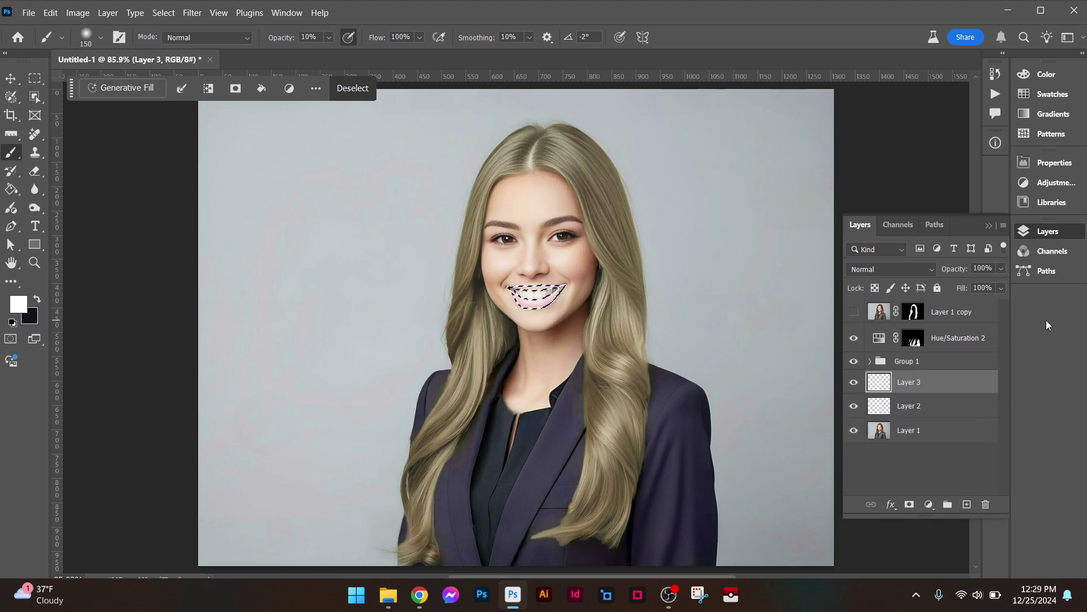
click(20, 304)
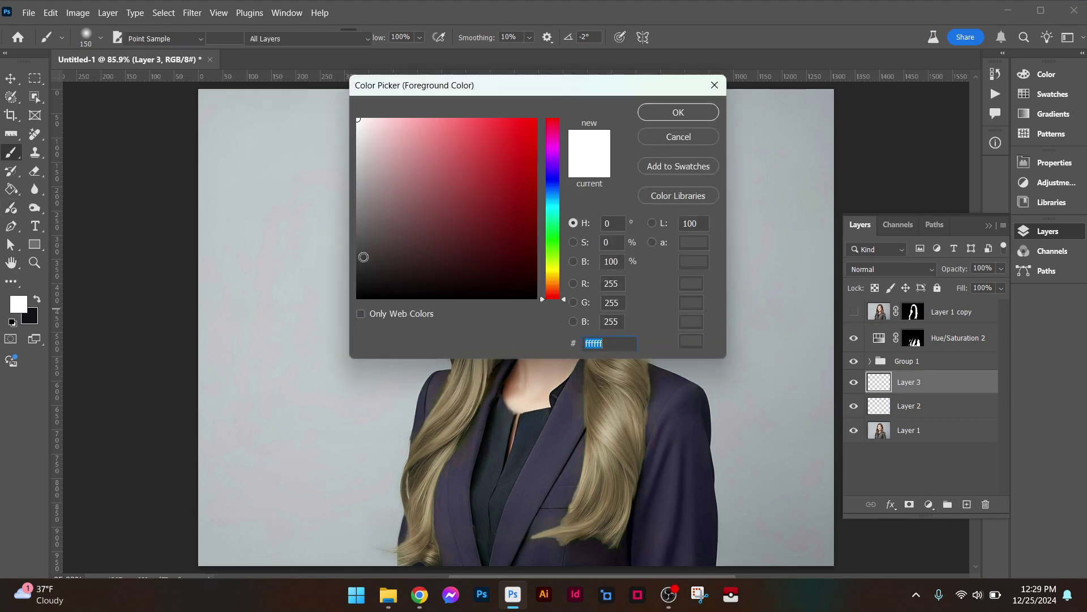
mouse_move(515, 219)
mouse_down()
mouse_move(554, 258)
mouse_move(568, 222)
mouse_up()
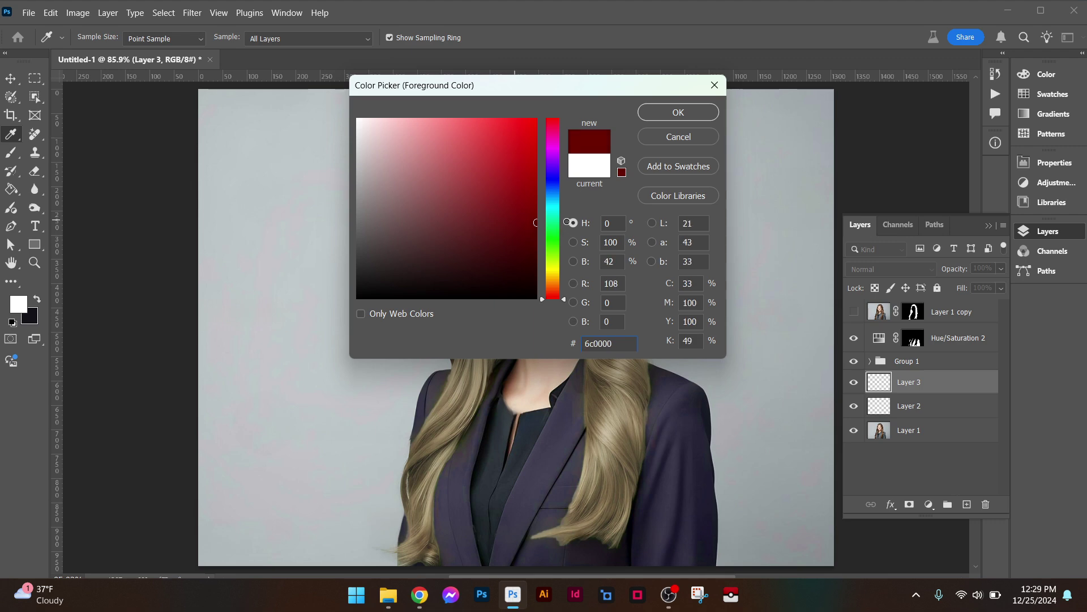
click(707, 118)
key(b)
mouse_move(549, 283)
mouse_down()
mouse_move(505, 289)
mouse_move(567, 284)
mouse_move(541, 290)
mouse_up()
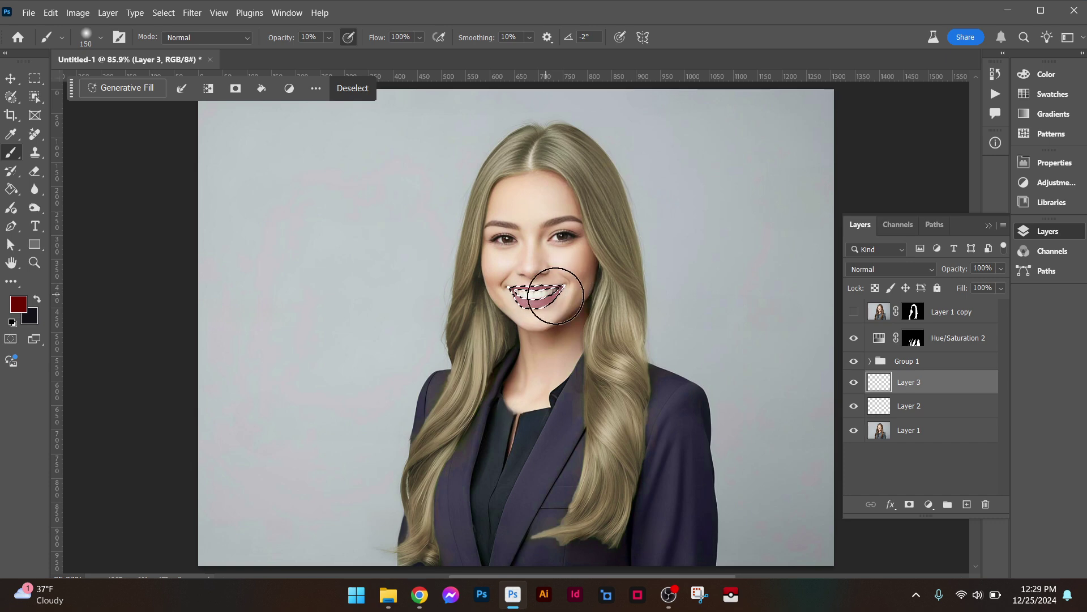
Raise the brush opacity to 100% and paint the lips solid dark red on Layer 3.
click(328, 38)
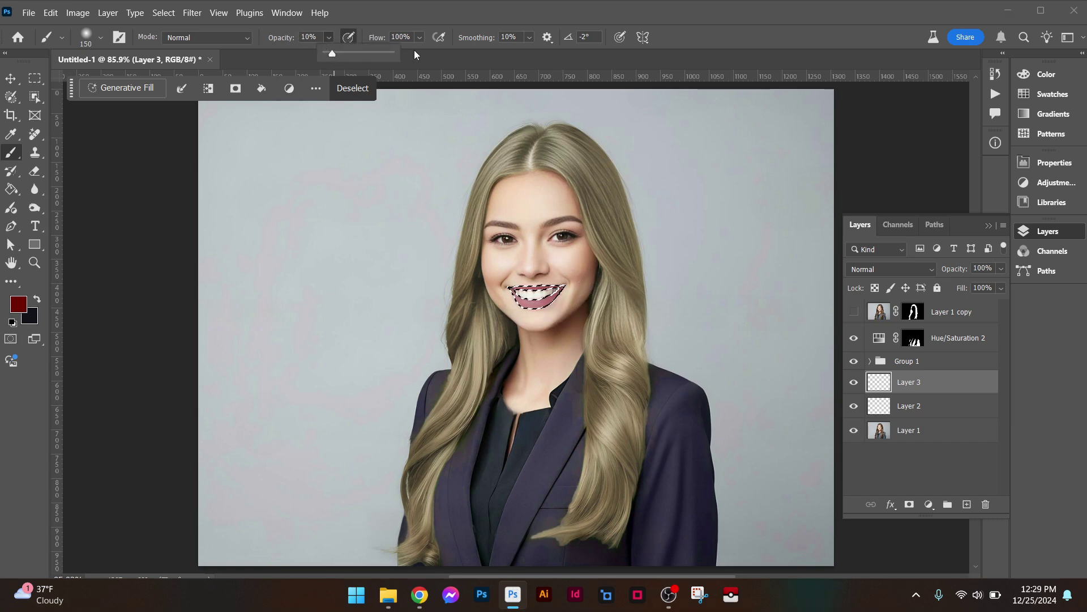
drag(351, 53, 397, 55)
mouse_move(536, 274)
mouse_down()
mouse_move(529, 287)
mouse_move(517, 274)
mouse_move(535, 280)
mouse_up()
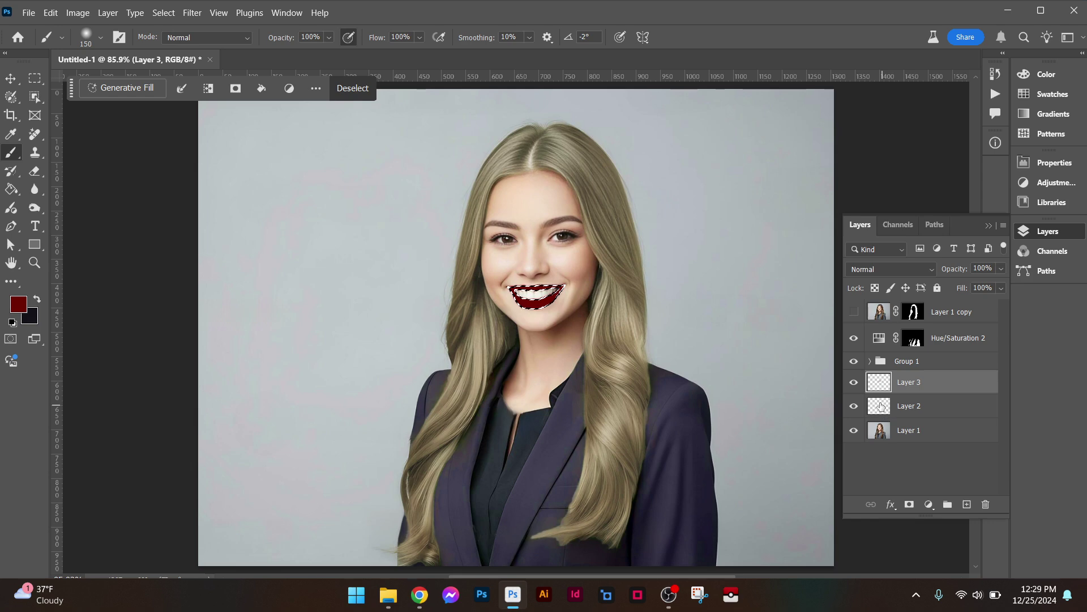
Set the foreground color to white (ffffff) and paint the mouth selection on Layer 2 at 100% opacity.
click(897, 406)
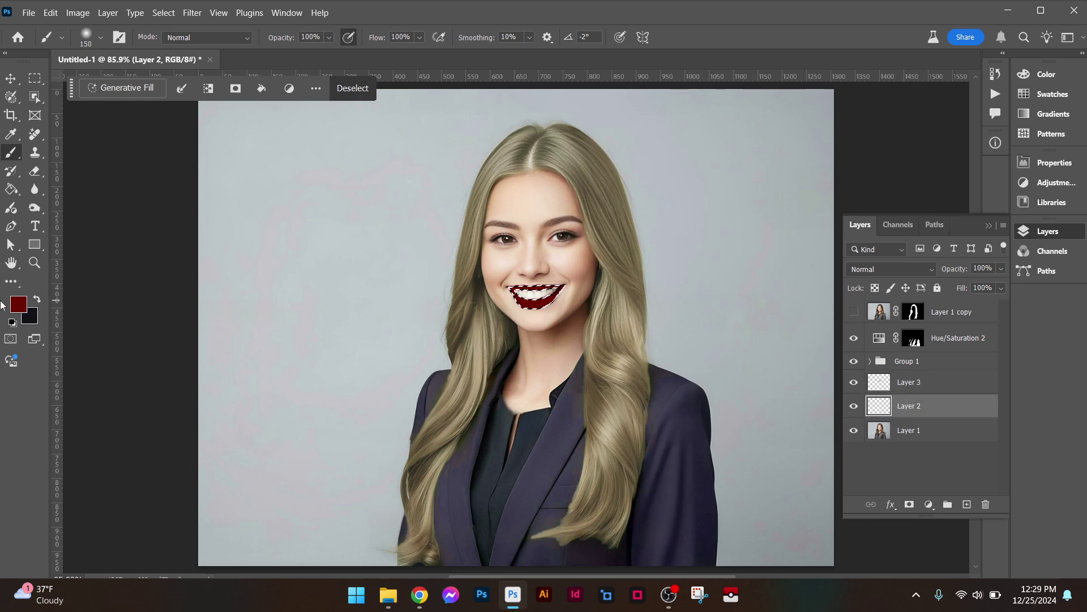
click(18, 305)
drag(417, 202, 291, 43)
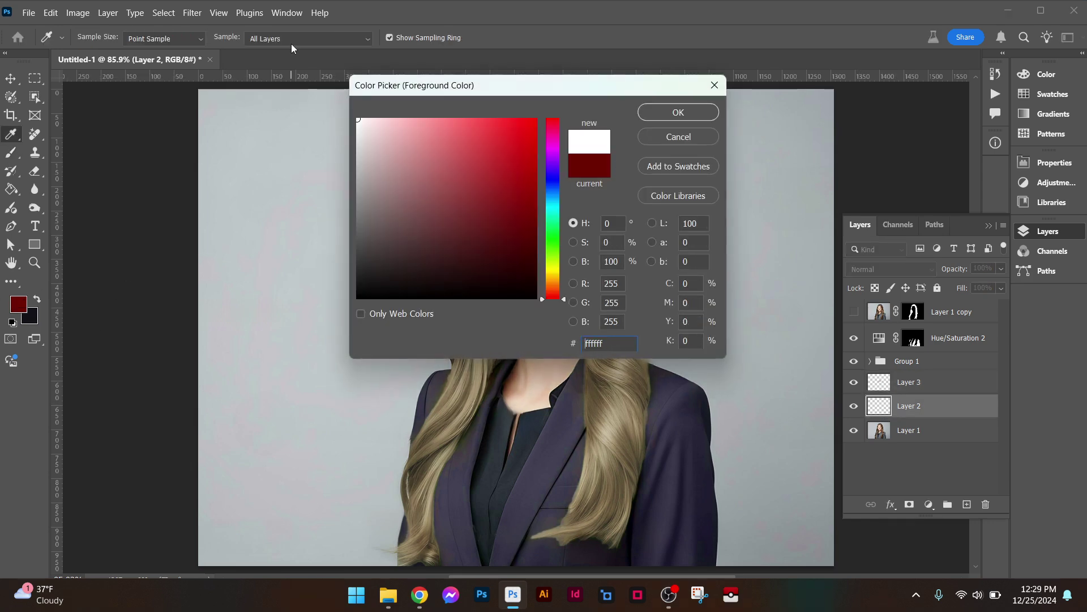
click(678, 112)
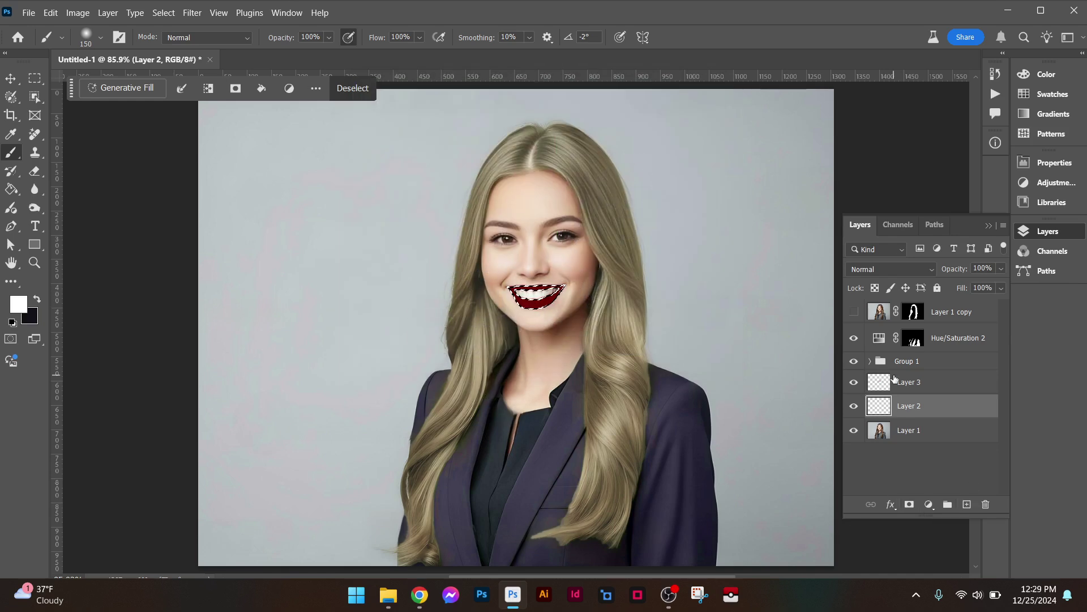
Hide Layer 3, deselect the mouth, and set Layer 2's blend mode to Color.
click(894, 378)
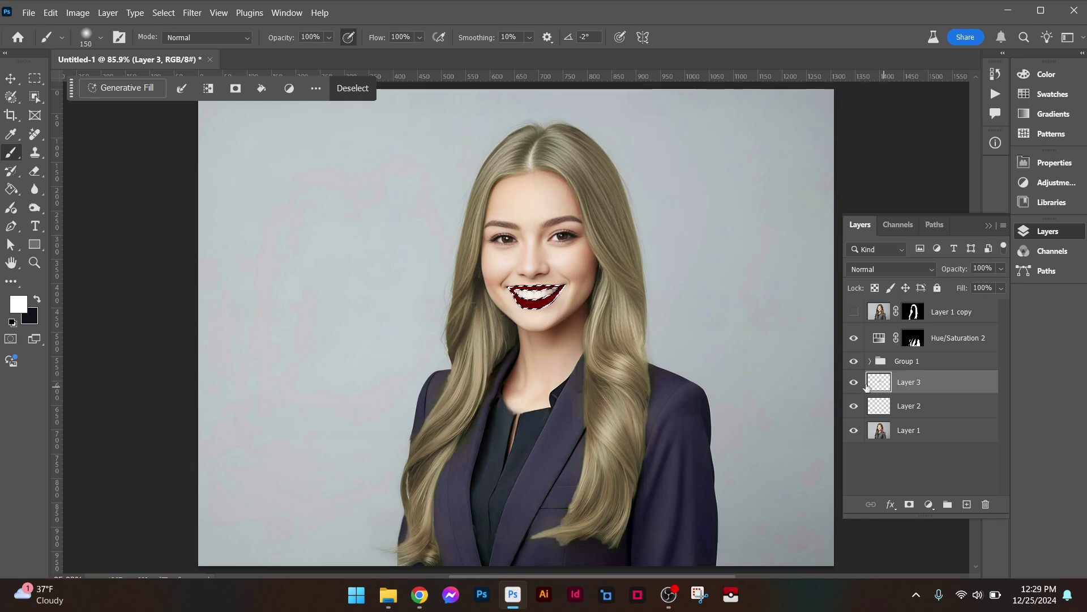
click(851, 386)
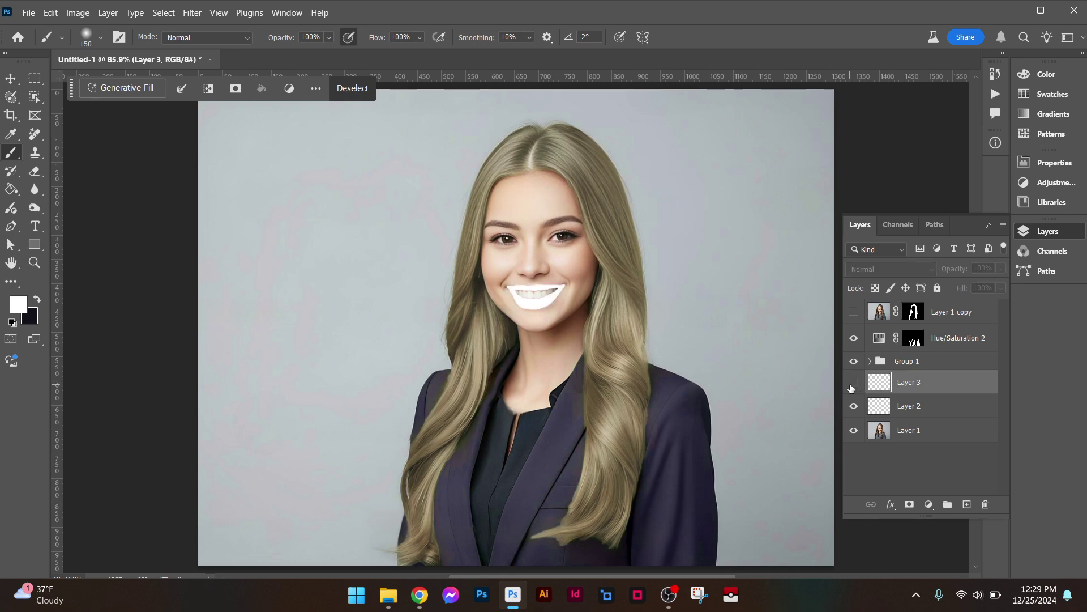
key(ctrl+d)
click(916, 406)
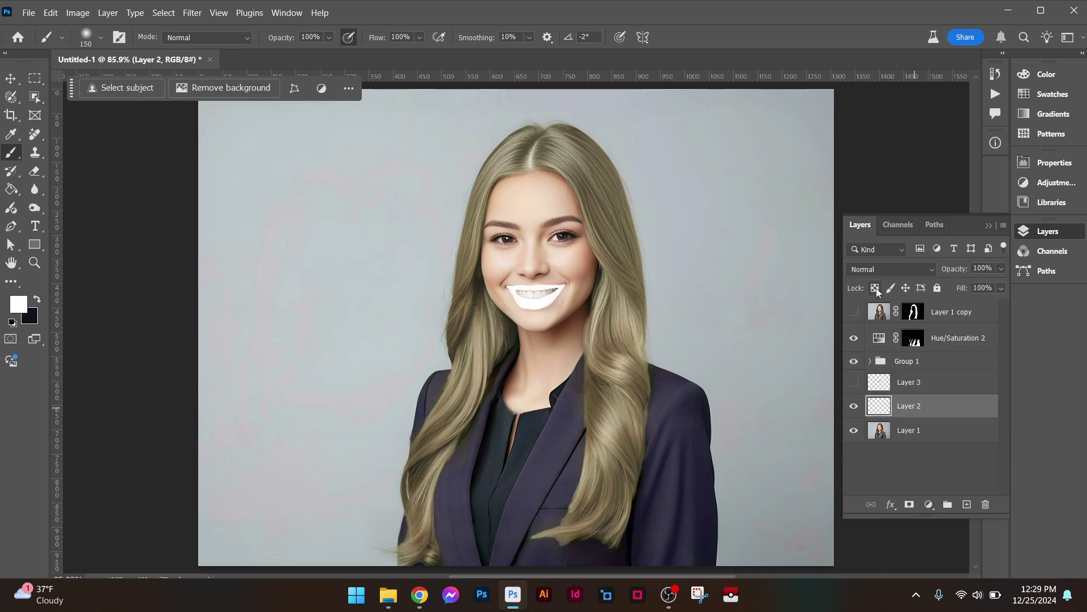
click(881, 272)
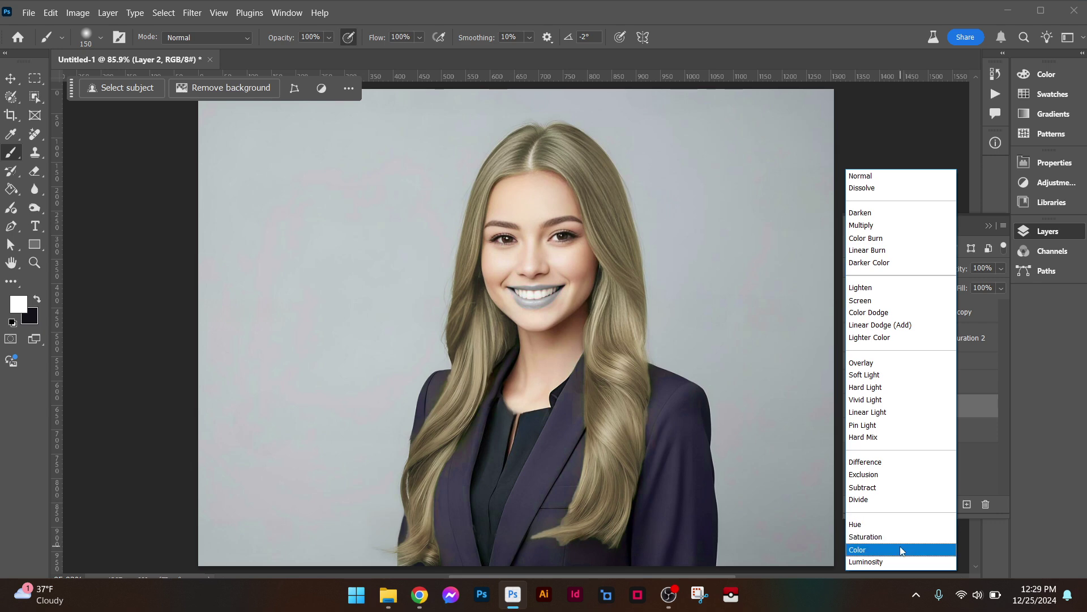
click(901, 551)
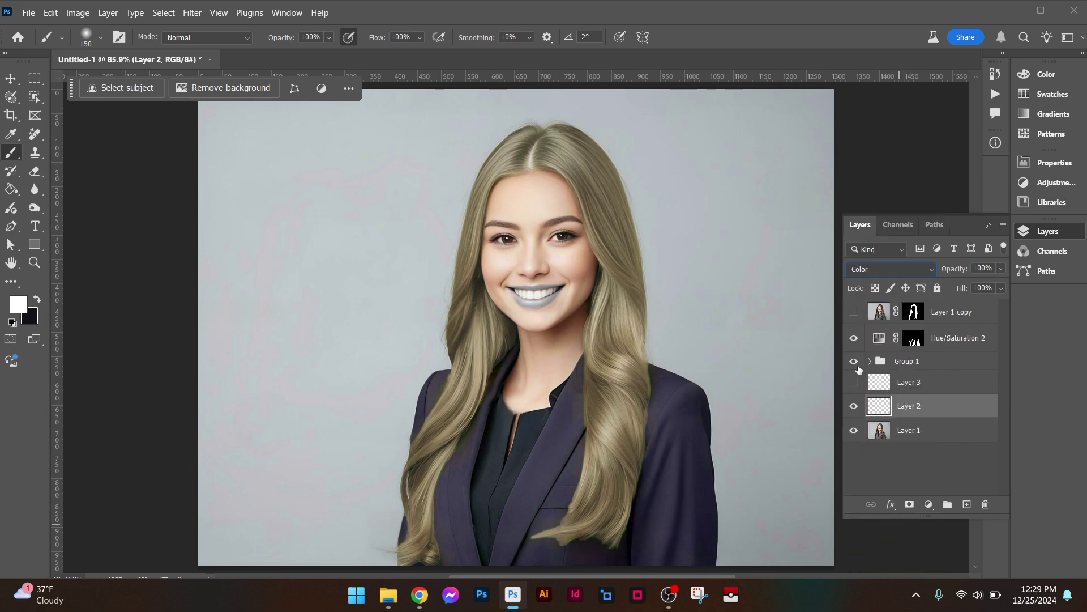
Show Layer 3 again and set its blend mode to Overlay.
click(854, 384)
click(911, 388)
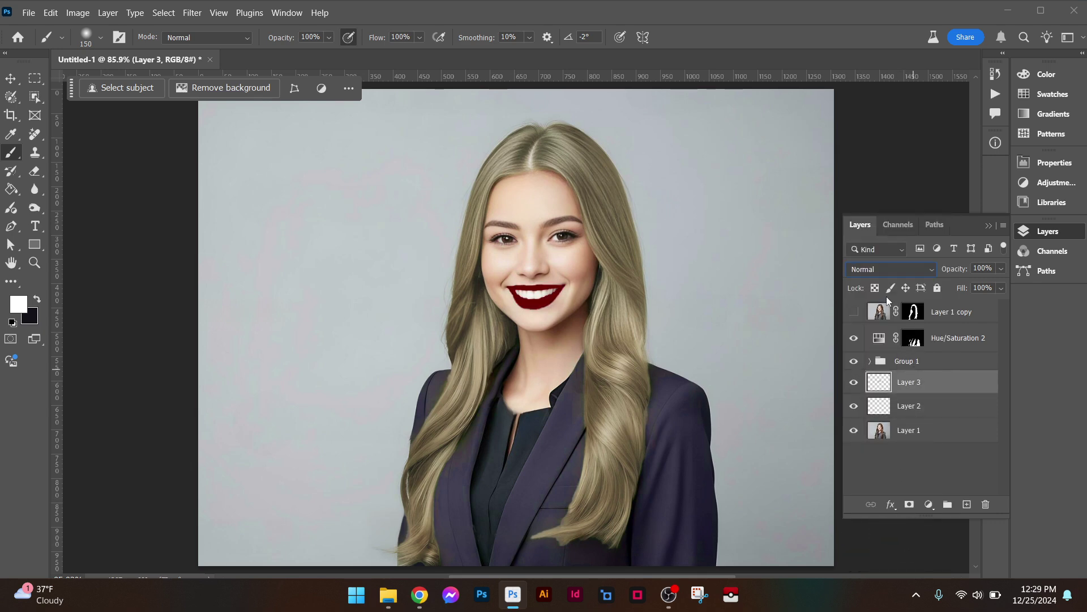
click(881, 270)
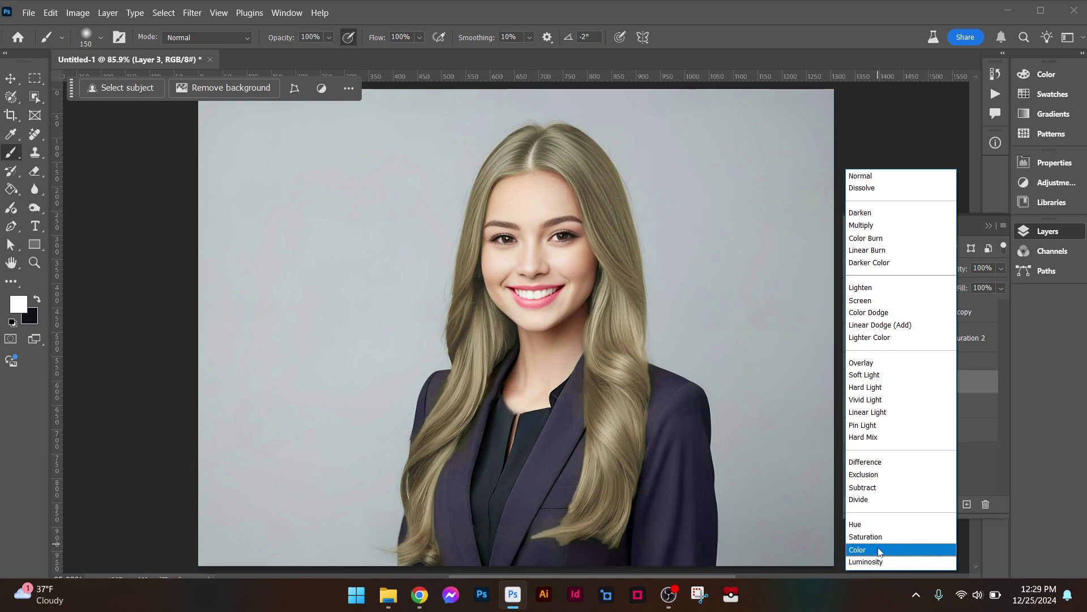
click(872, 364)
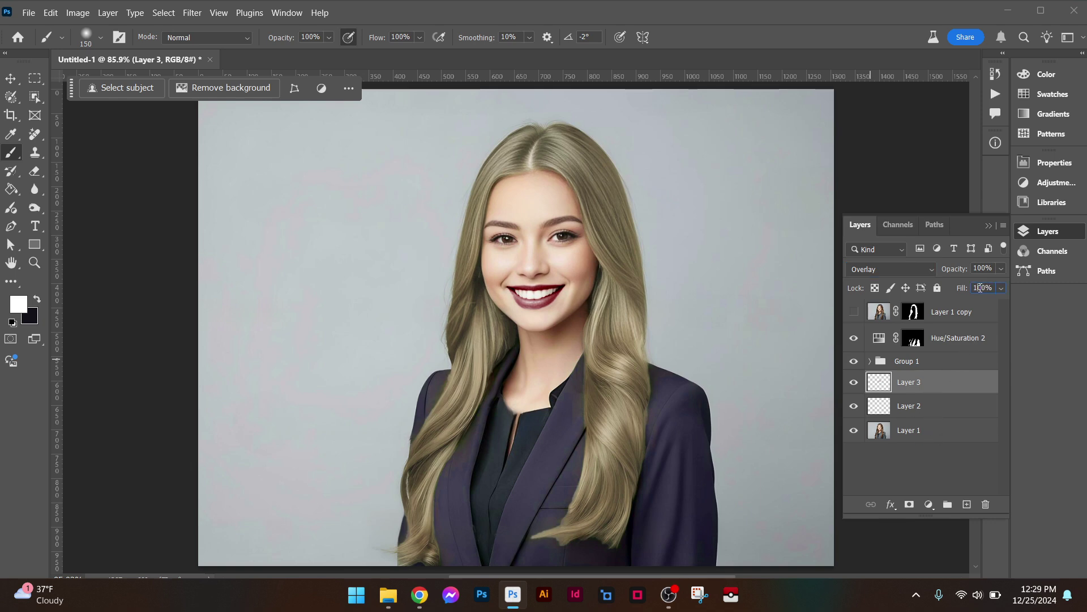
Set Layer 3's fill to 75%.
text(85)
key(Return)
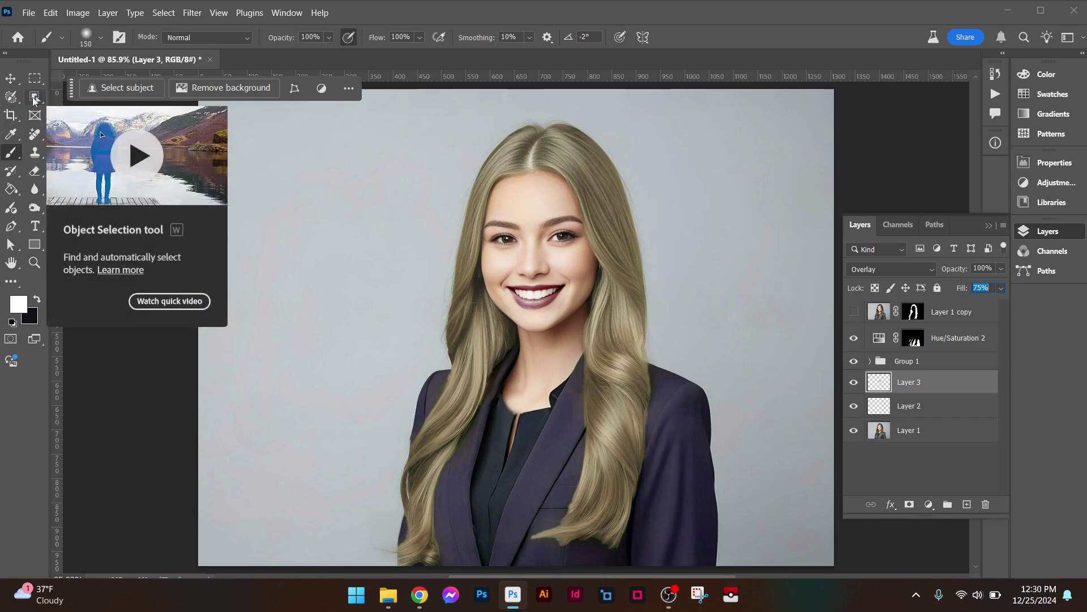
key(Return)
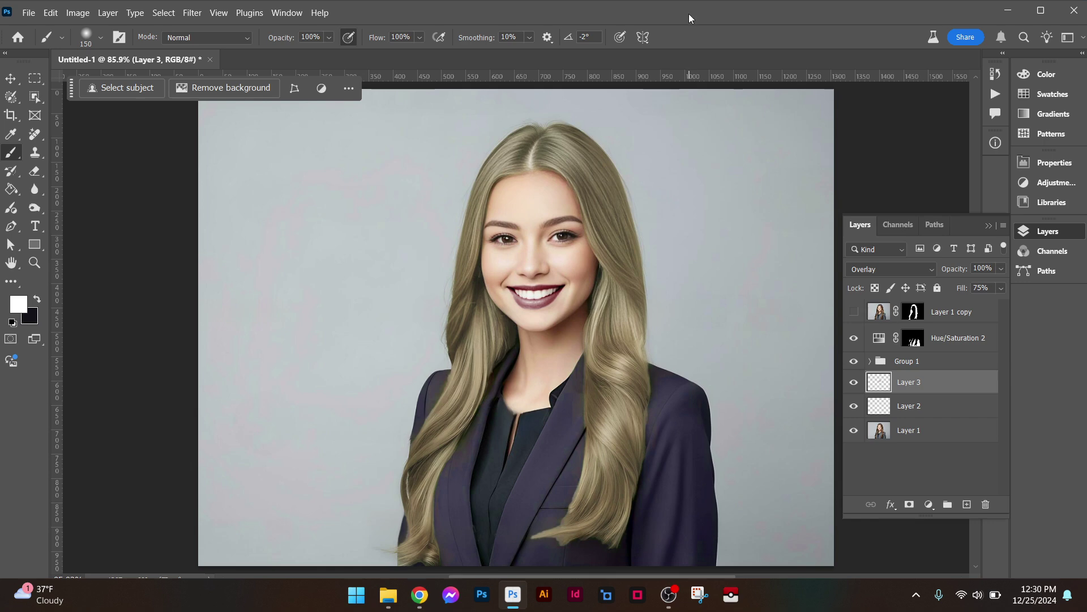
Reduce the brush size to 80 px.
key(bracketleft)
key(bracketleft)
key(bracketleft)
key(bracketleft)
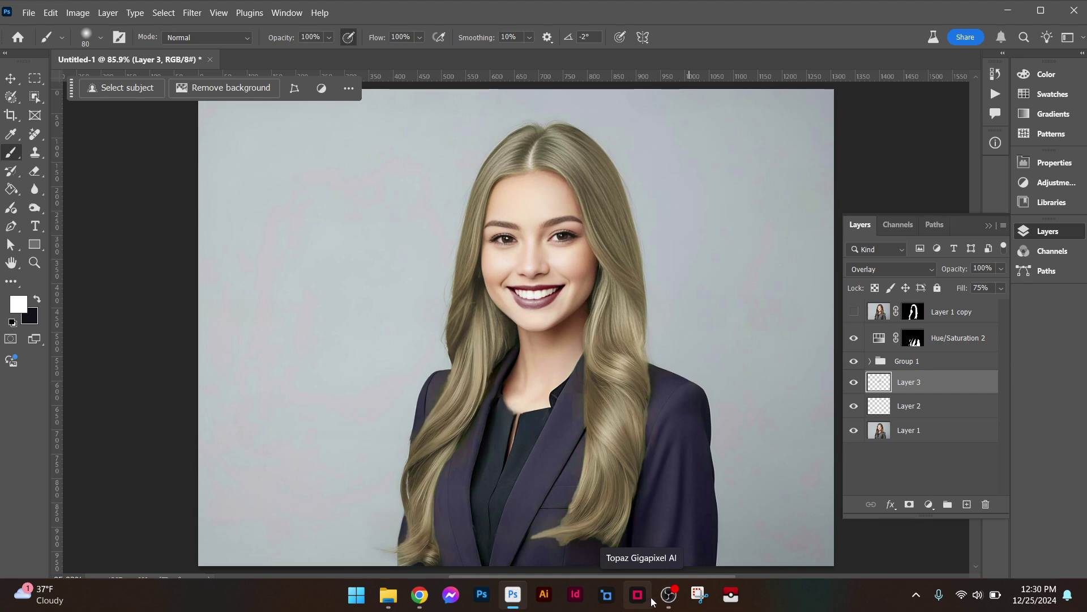
mouse_move(658, 602)
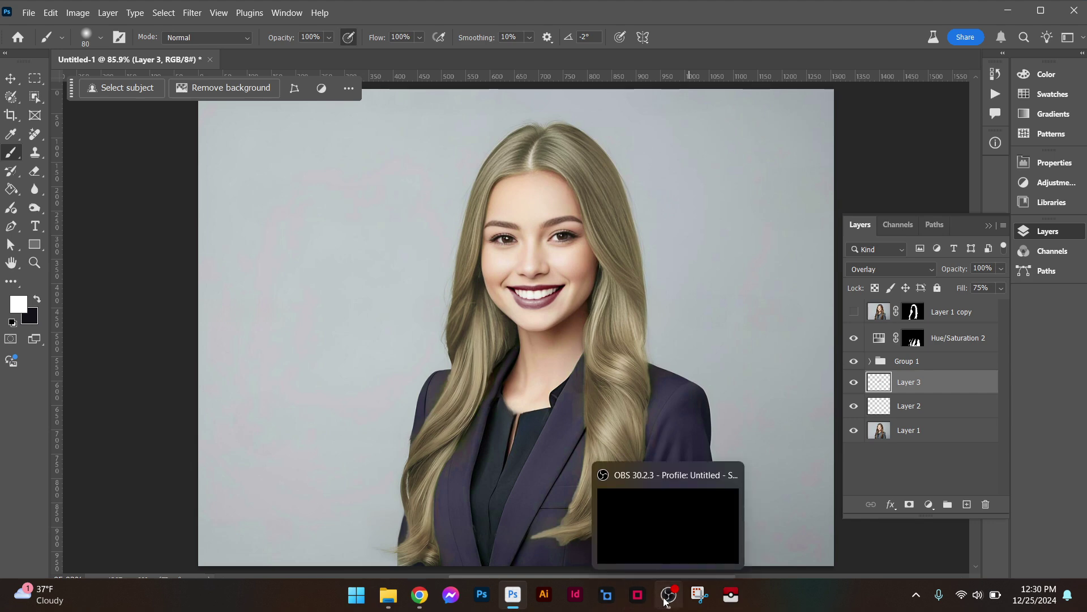